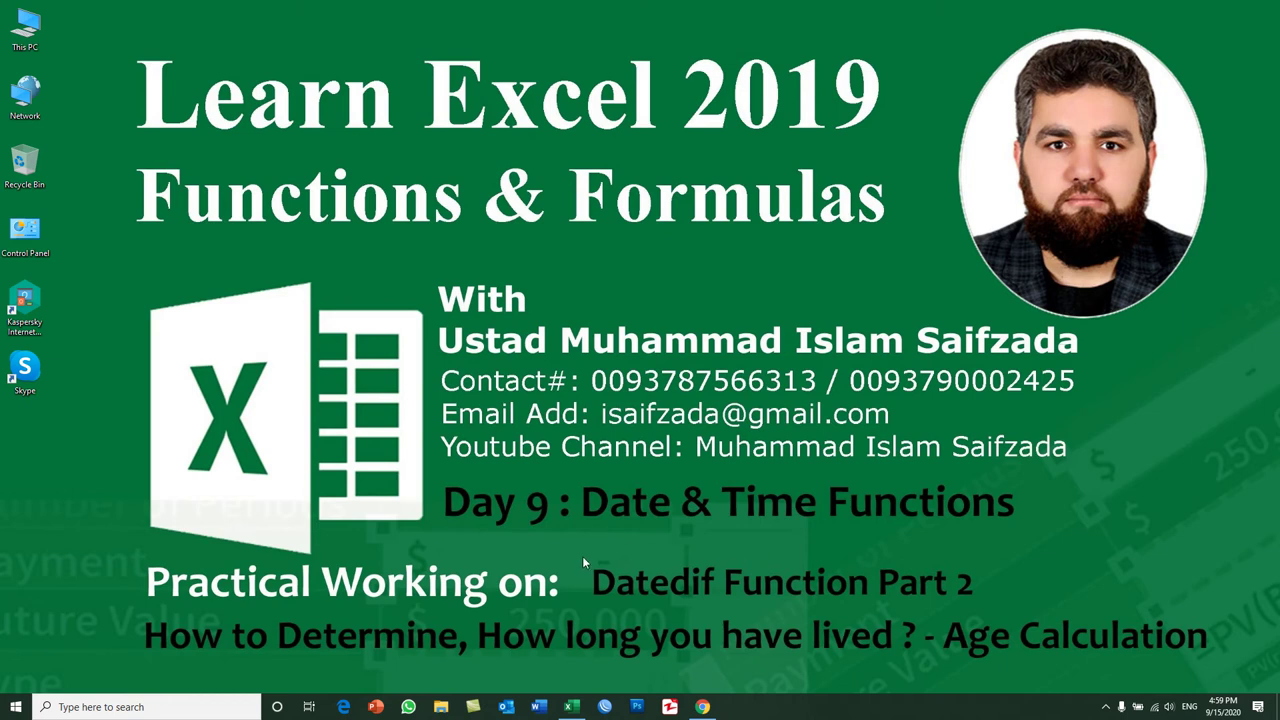
- Copy the Project Details title into I1, beside the existing tables
{"action": "left_click_drag", "start_coordinate": [591, 582], "coordinate": [692, 600]}
{"action": "left_click", "coordinate": [719, 598]}
{"action": "left_click", "coordinate": [571, 706]}
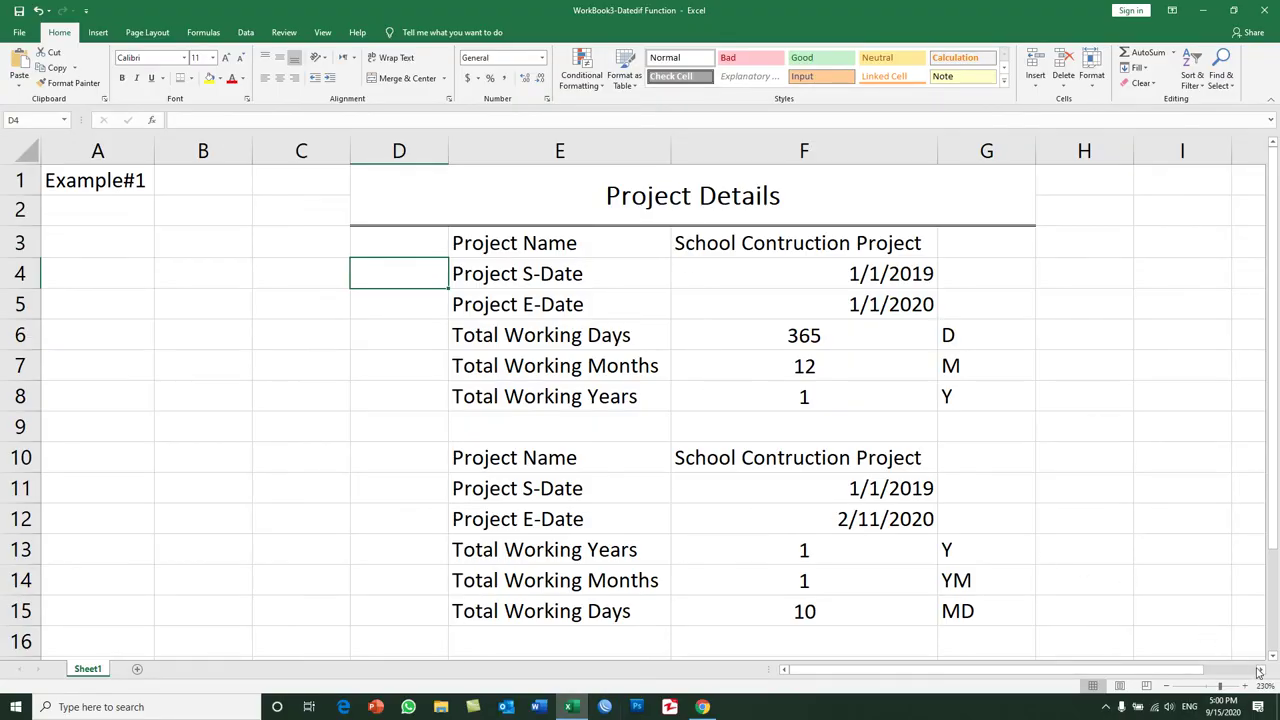
{"action": "left_click", "coordinate": [1259, 671]}
{"action": "left_click", "coordinate": [1259, 671]}
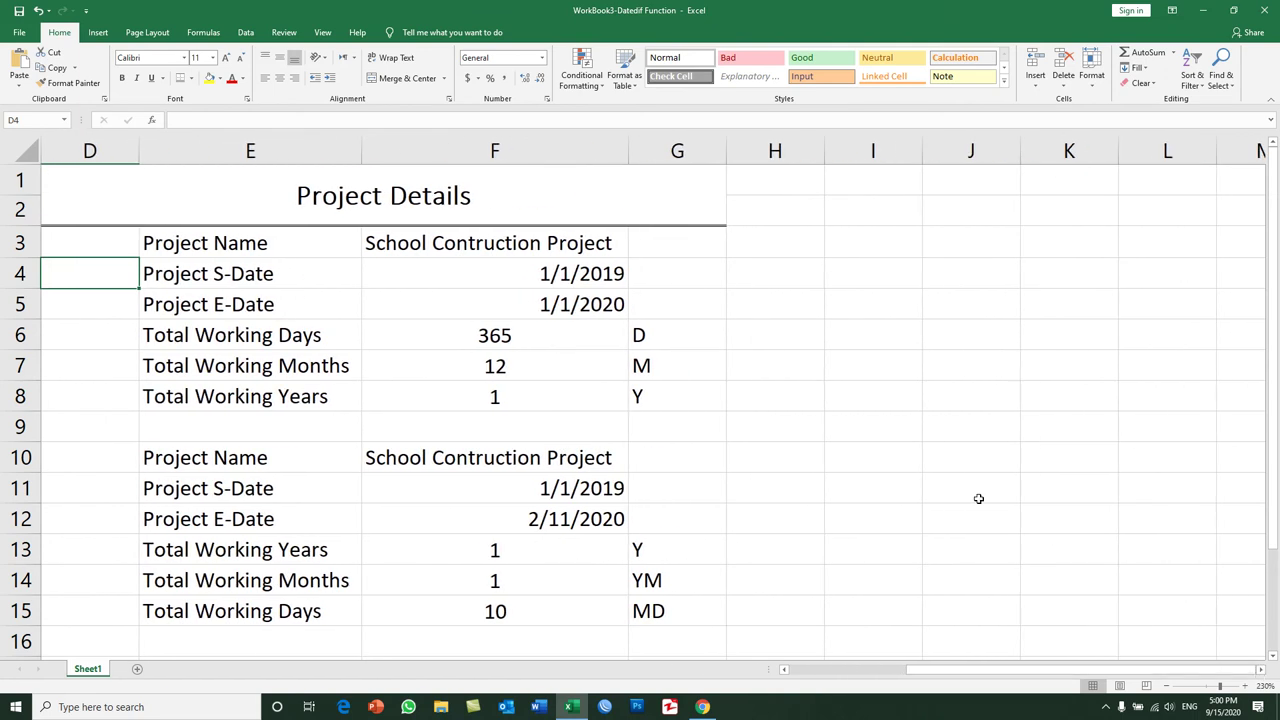
{"action": "scroll", "coordinate": [978, 498], "scroll_direction": "down", "scroll_amount": 1, "text": "ctrl"}
{"action": "scroll", "coordinate": [978, 498], "scroll_direction": "down", "scroll_amount": 1, "text": "ctrl"}
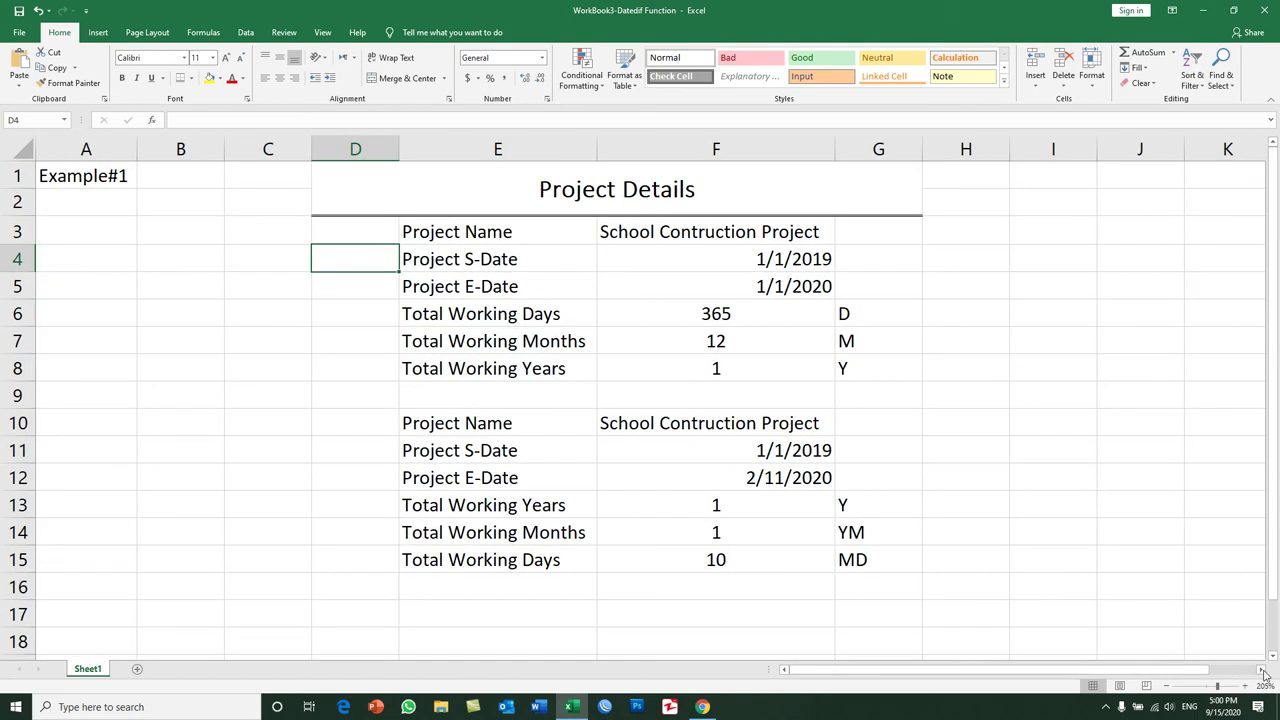
{"action": "left_click", "coordinate": [1261, 671]}
{"action": "left_click", "coordinate": [1261, 671]}
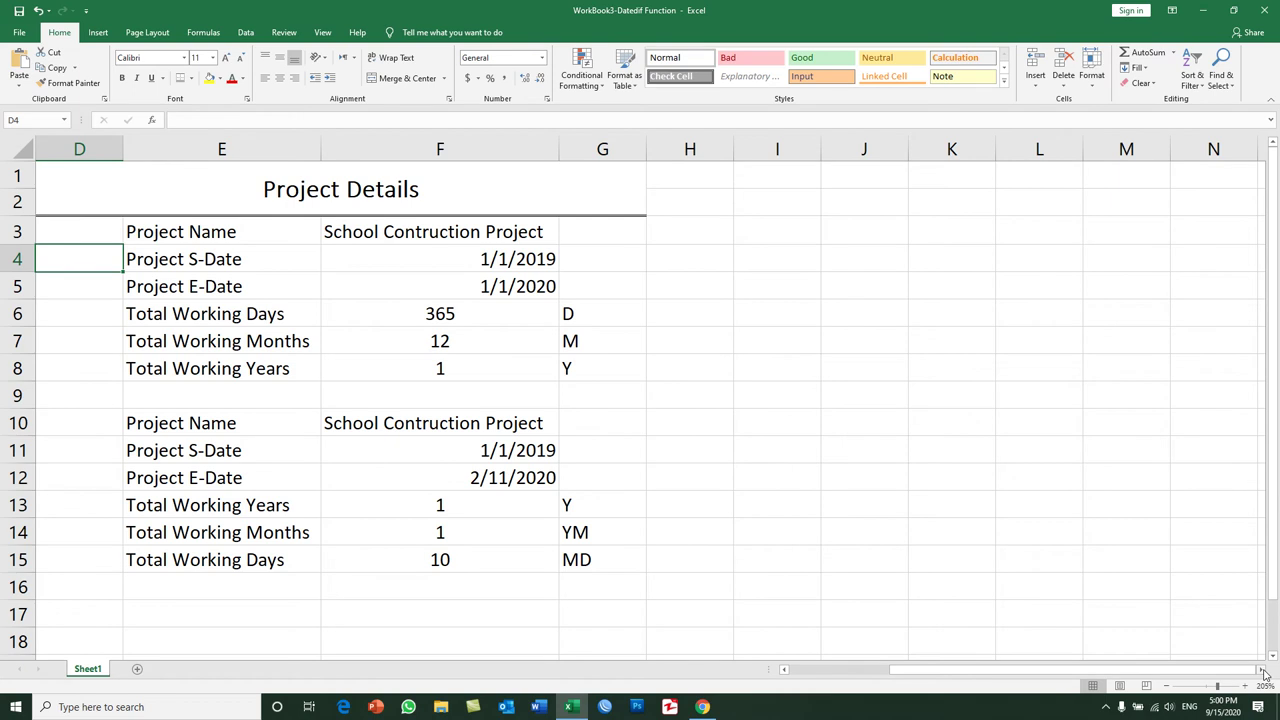
{"action": "left_click", "coordinate": [1261, 671]}
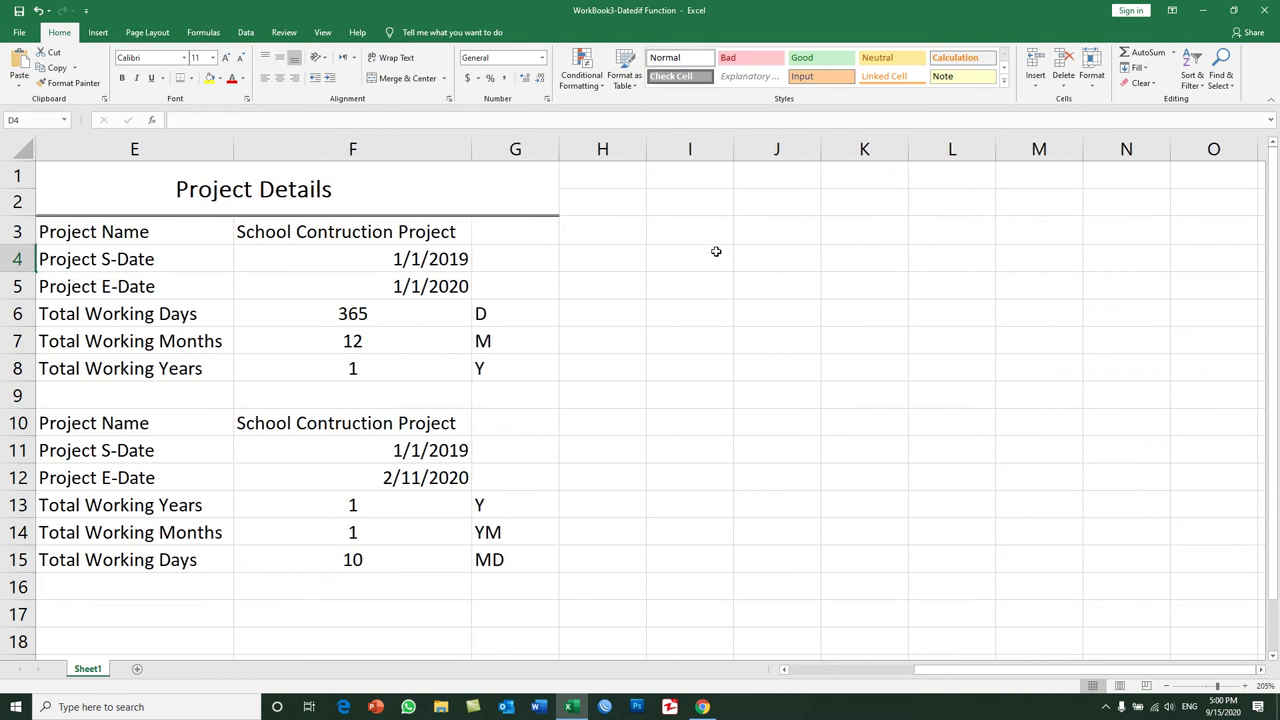
{"action": "left_click", "coordinate": [432, 201]}
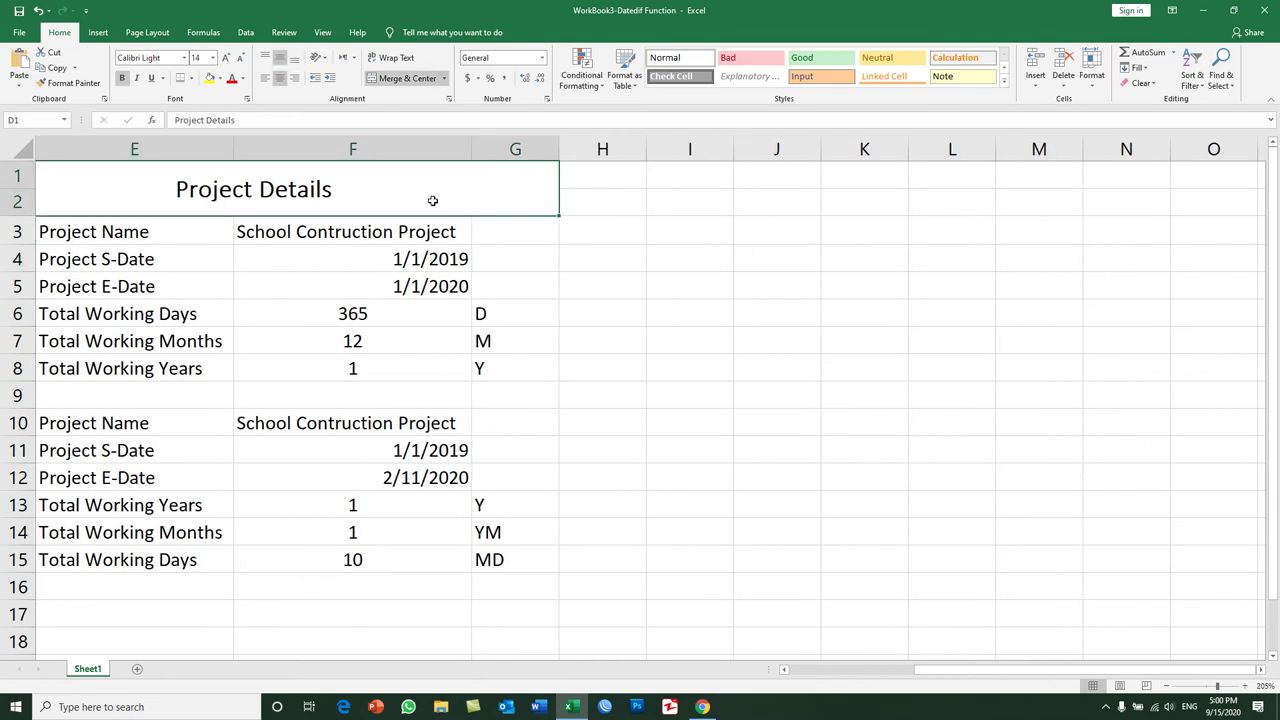
{"action": "key", "text": "ctrl+c"}
{"action": "left_click", "coordinate": [682, 176]}
{"action": "key", "text": "ctrl+v"}
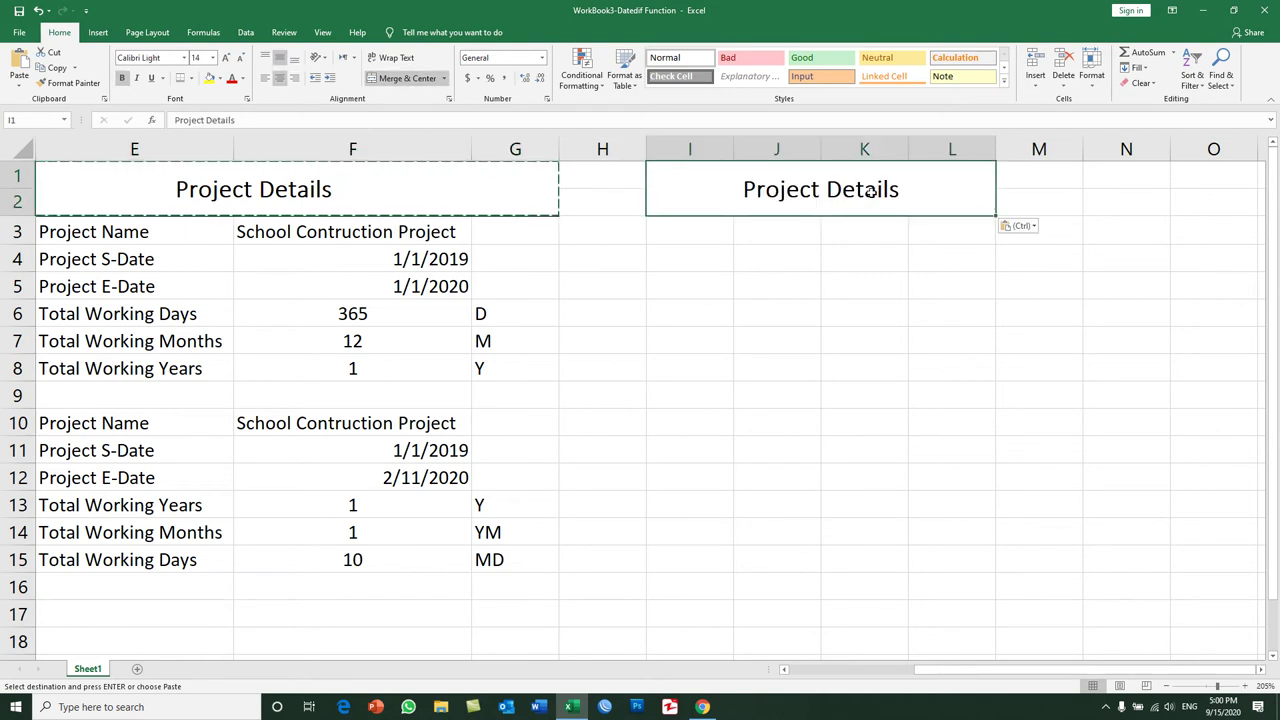
- Retype the I1 heading as 'How to Determine, How long you have Lived? Age Calculation'
{"action": "double_click", "coordinate": [870, 190]}
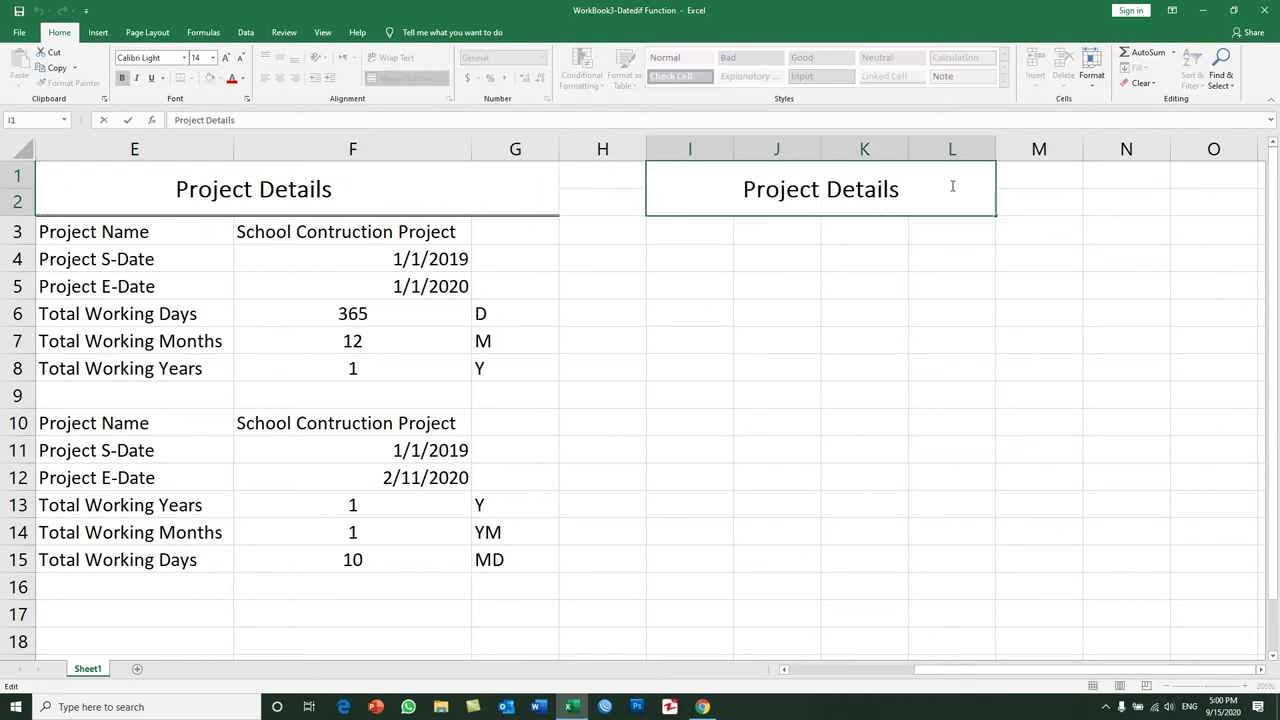
{"action": "key", "text": "shift+Home"}
{"action": "type", "text": "How to Determine"}
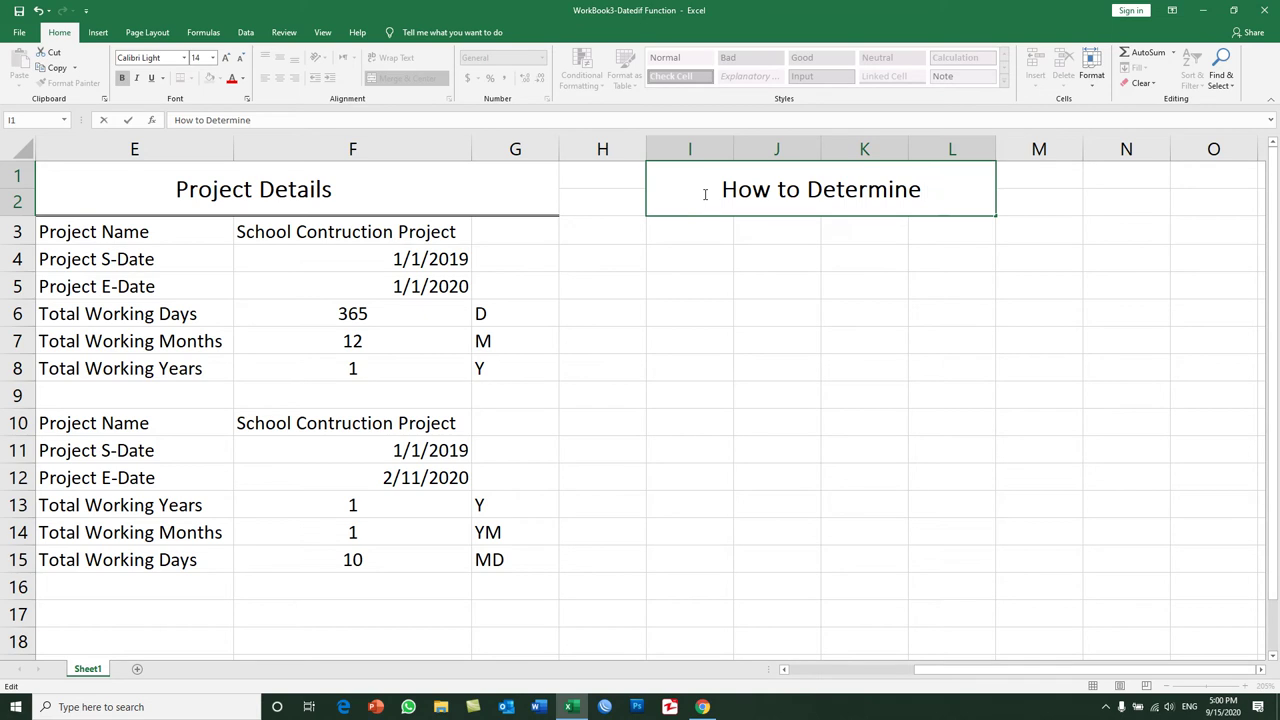
{"action": "key", "text": "BackSpace"}
{"action": "type", "text": ", How long you have Lie"}
{"action": "key", "text": "BackSpace"}
{"action": "type", "text": "ved0"}
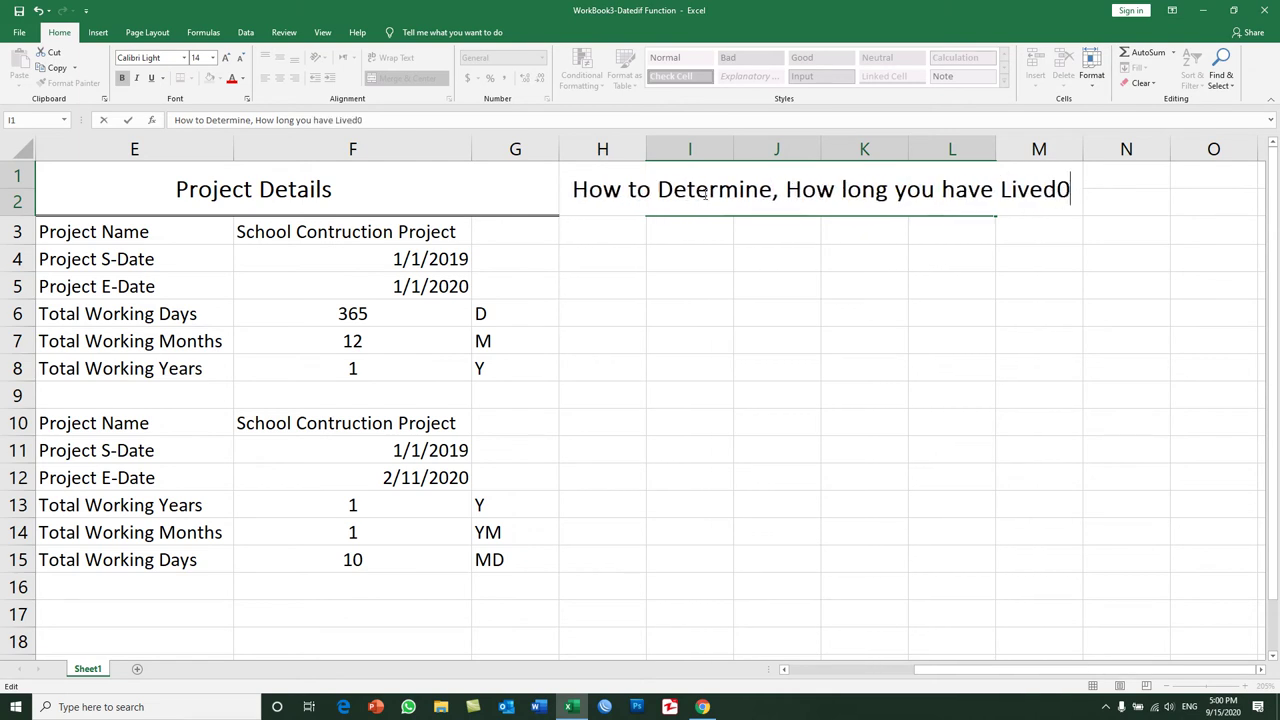
{"action": "key", "text": "BackSpace"}
{"action": "type", "text": "? Age Calculation"}
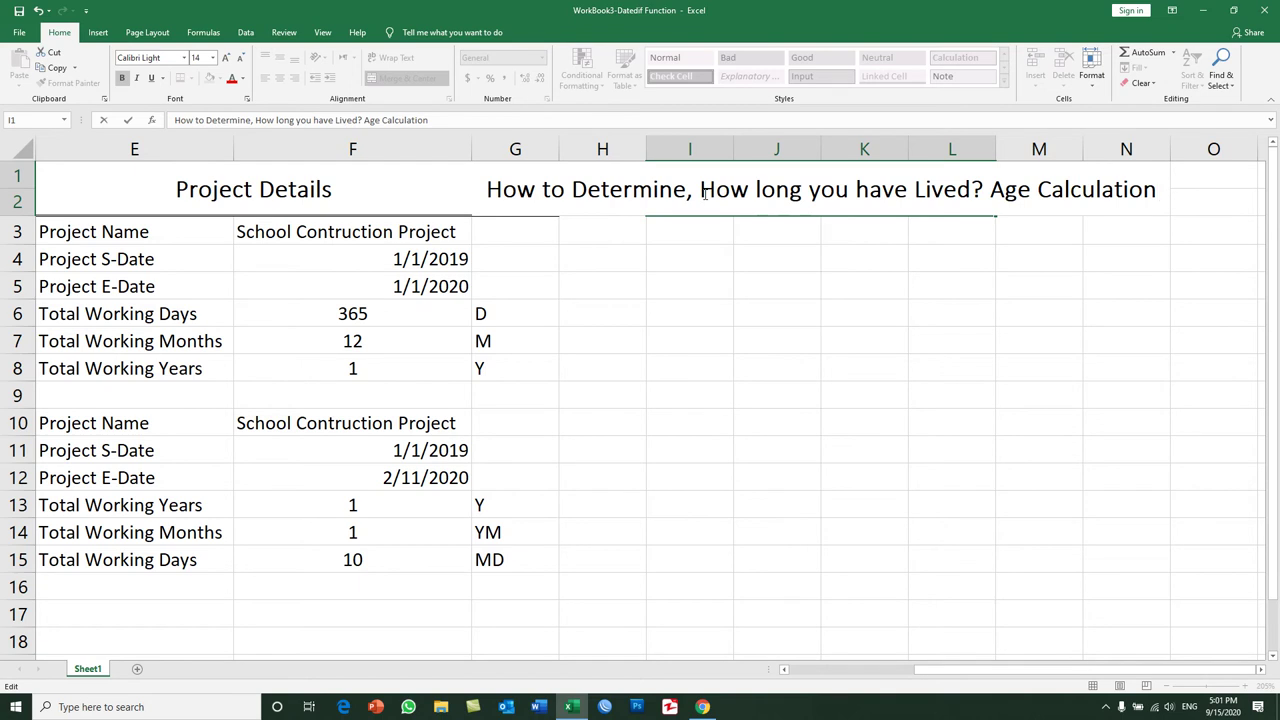
{"action": "key", "text": "Return"}
- Merge and centre the heading over I1:O2 with wrap text, narrowing column H and heightening row 2
{"action": "mouse_move", "coordinate": [1112, 174]}
{"action": "left_mouse_down"}
{"action": "mouse_move", "coordinate": [976, 216]}
{"action": "mouse_move", "coordinate": [976, 205]}
{"action": "left_mouse_up"}
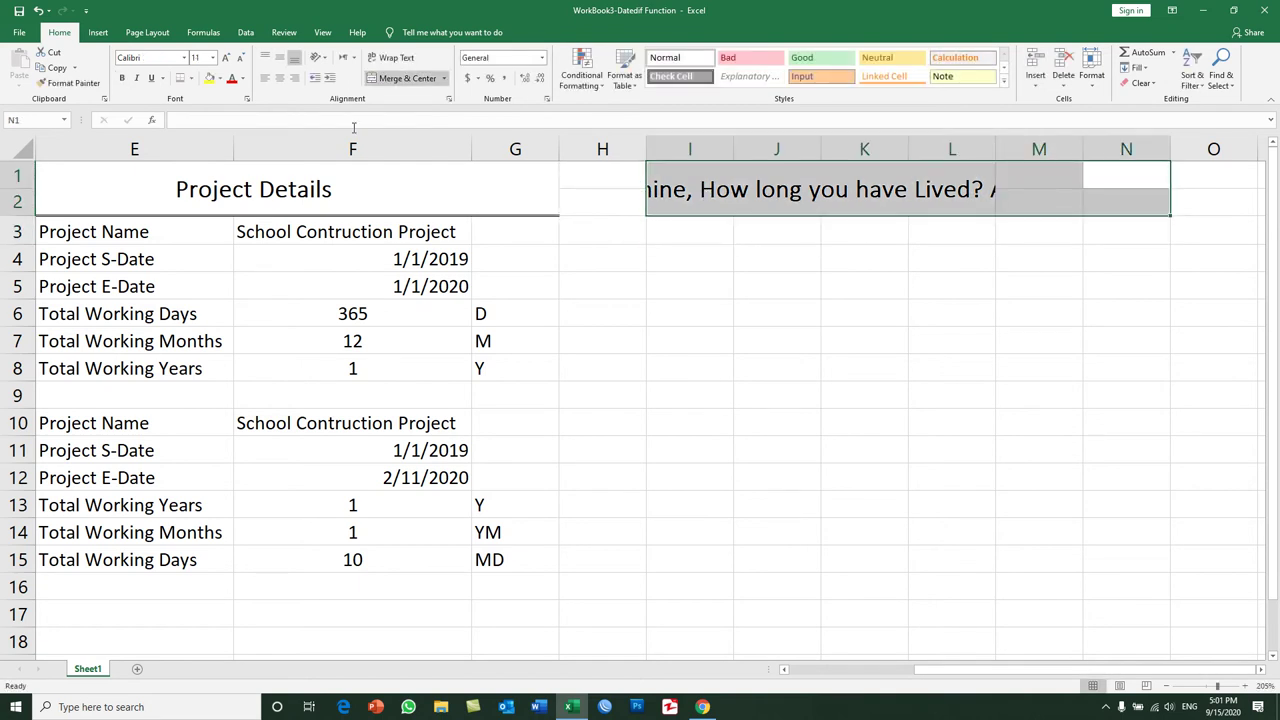
{"action": "left_click", "coordinate": [385, 80]}
{"action": "left_click", "coordinate": [385, 80]}
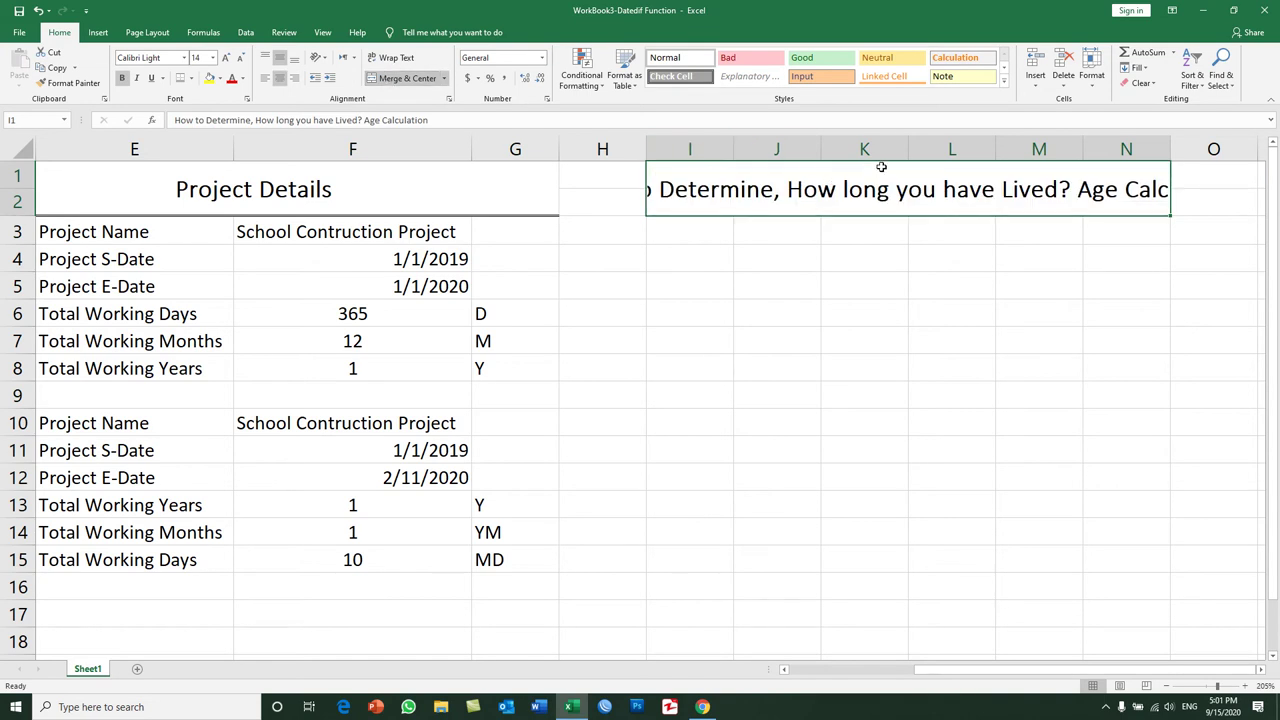
{"action": "left_click_drag", "start_coordinate": [646, 149], "coordinate": [594, 149]}
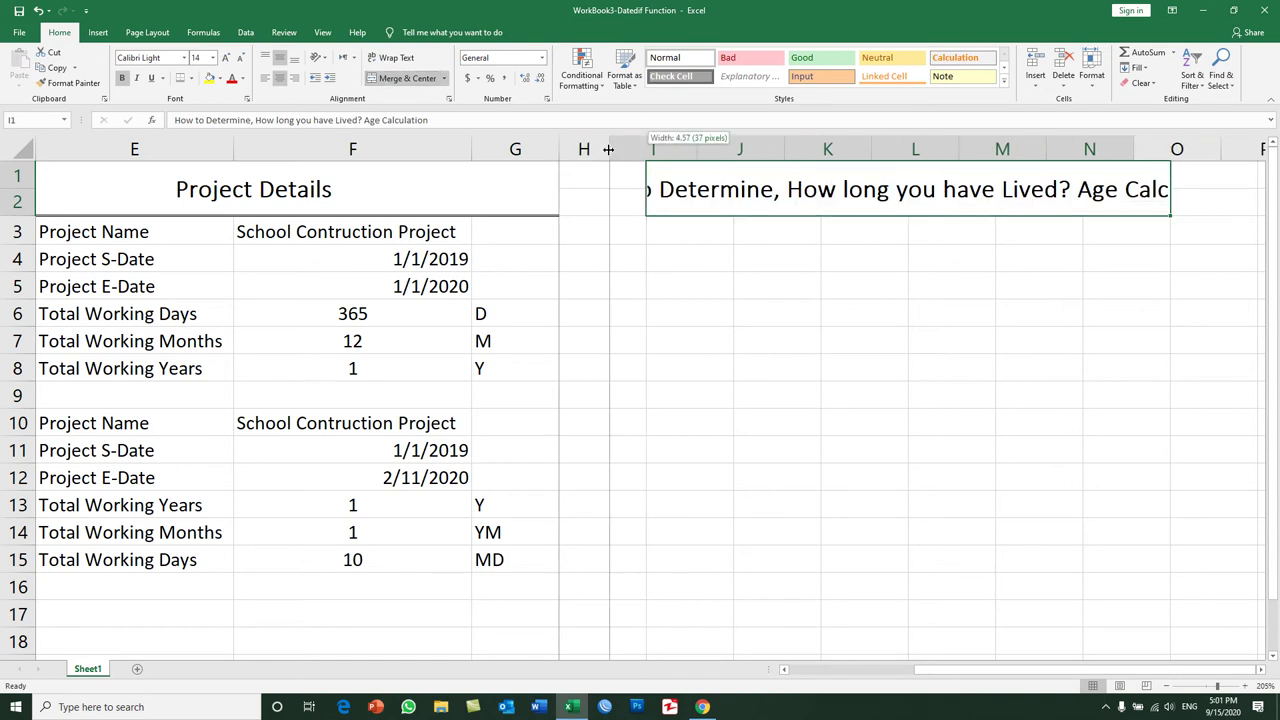
{"action": "left_click_drag", "start_coordinate": [1190, 175], "coordinate": [1105, 190]}
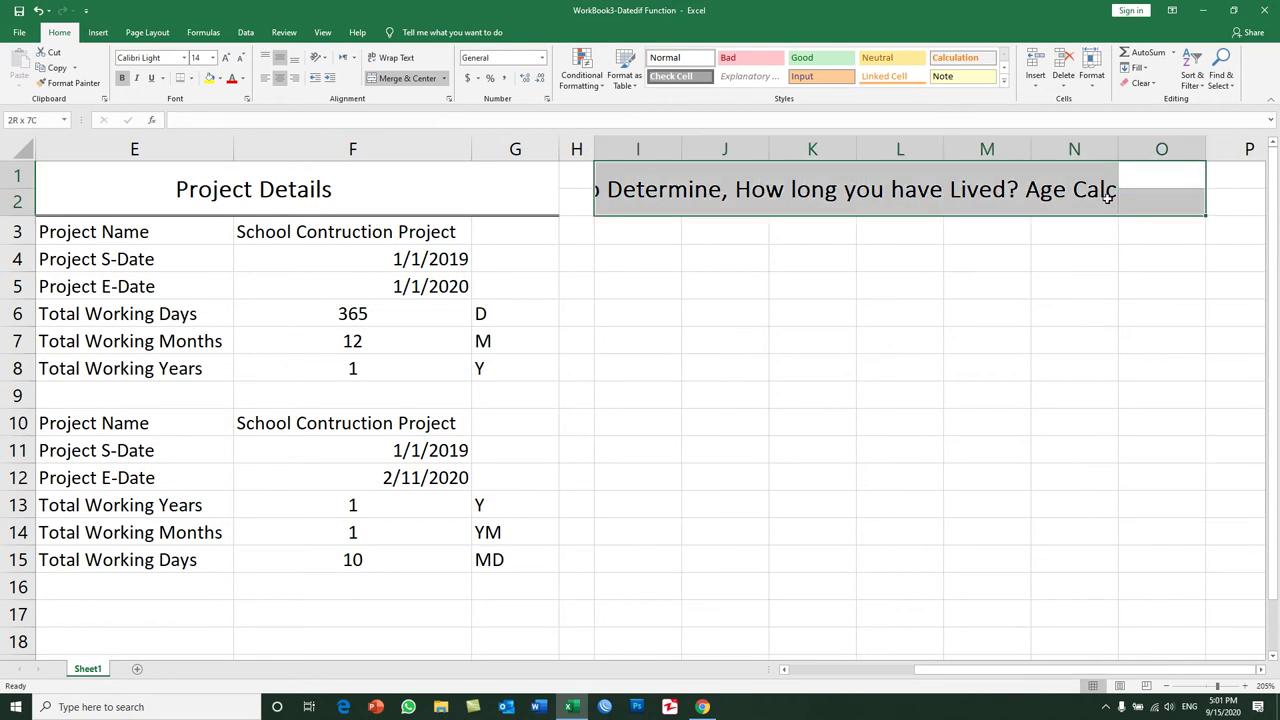
{"action": "left_click", "coordinate": [391, 59]}
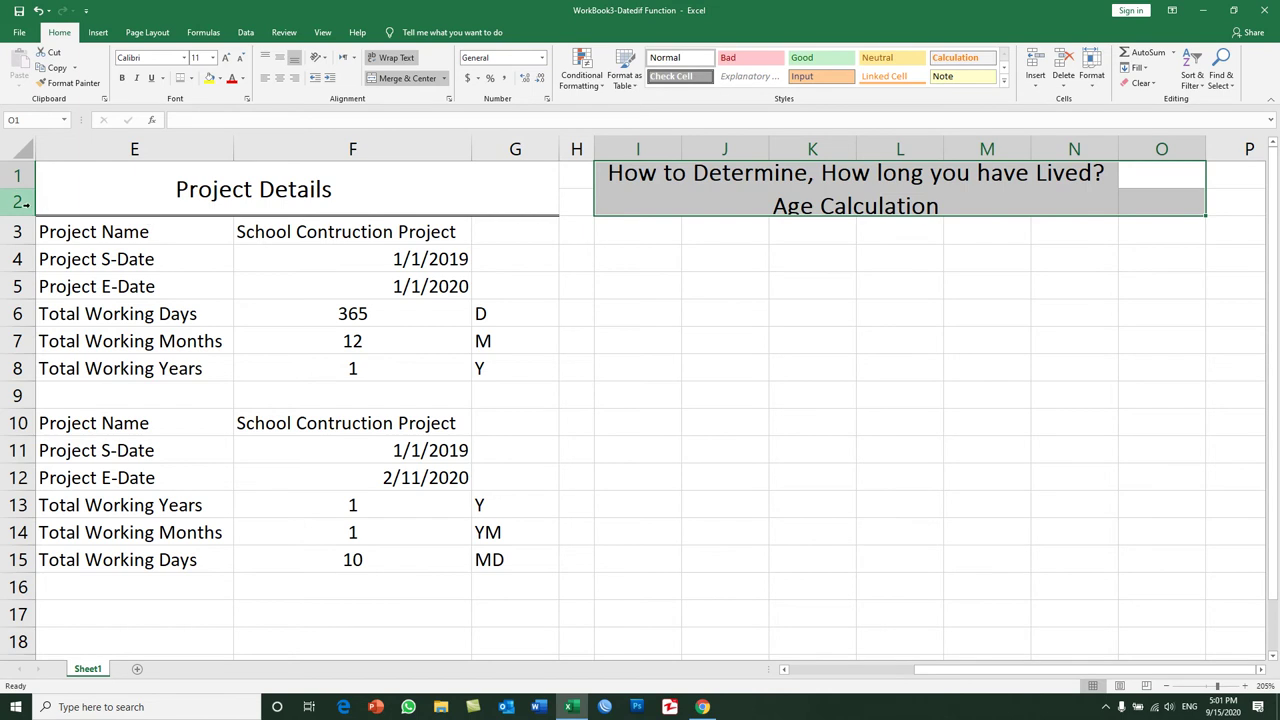
{"action": "left_click_drag", "start_coordinate": [20, 216], "coordinate": [20, 239]}
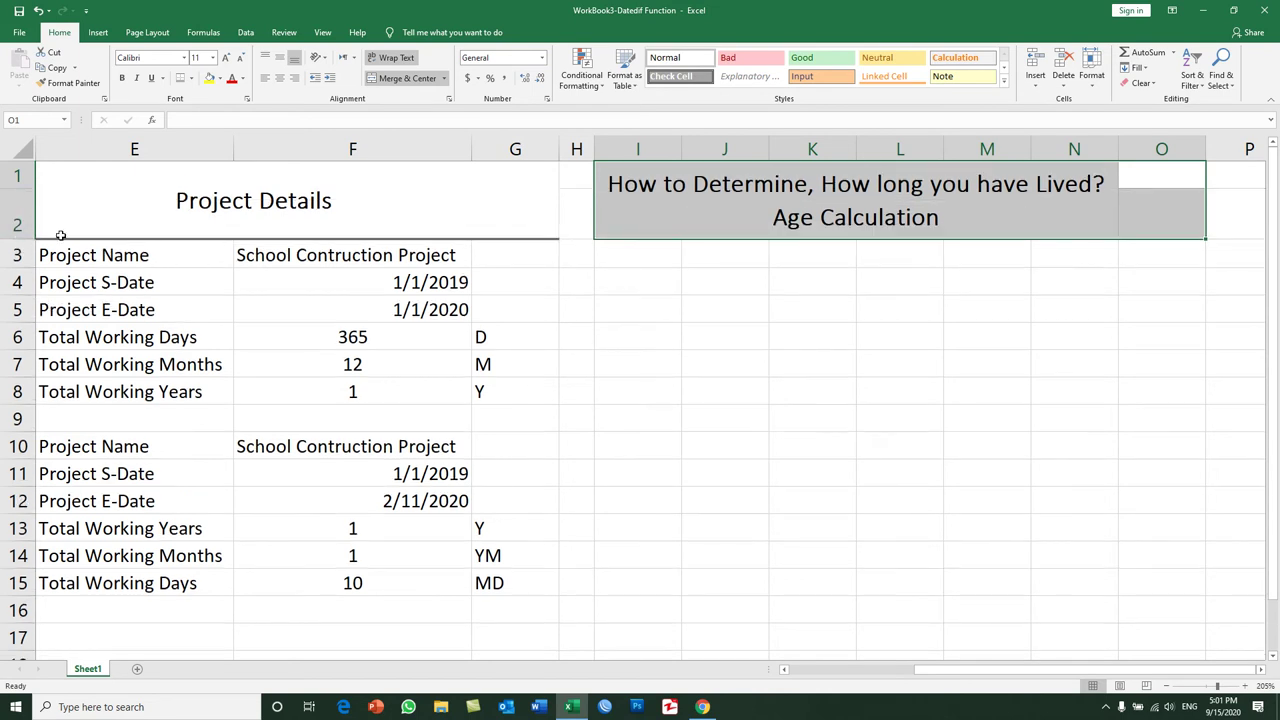
{"action": "left_click", "coordinate": [400, 78]}
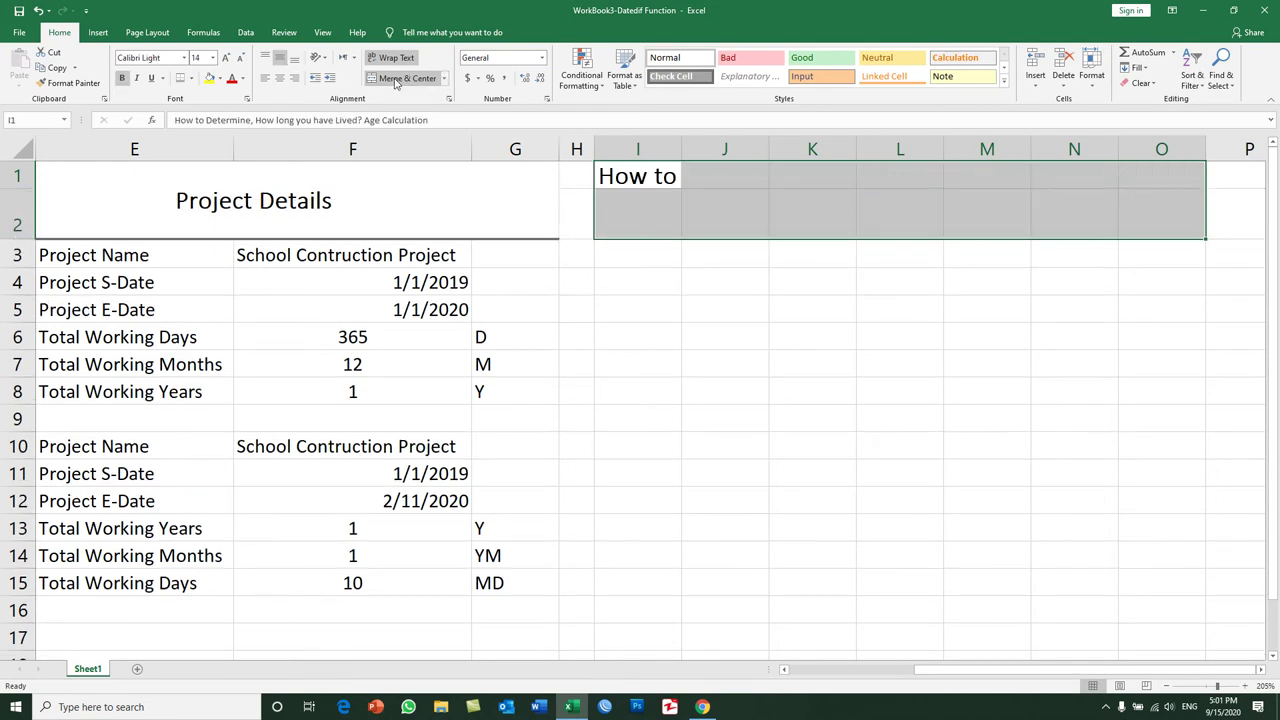
{"action": "left_click", "coordinate": [826, 282]}
{"action": "left_click", "coordinate": [880, 224]}
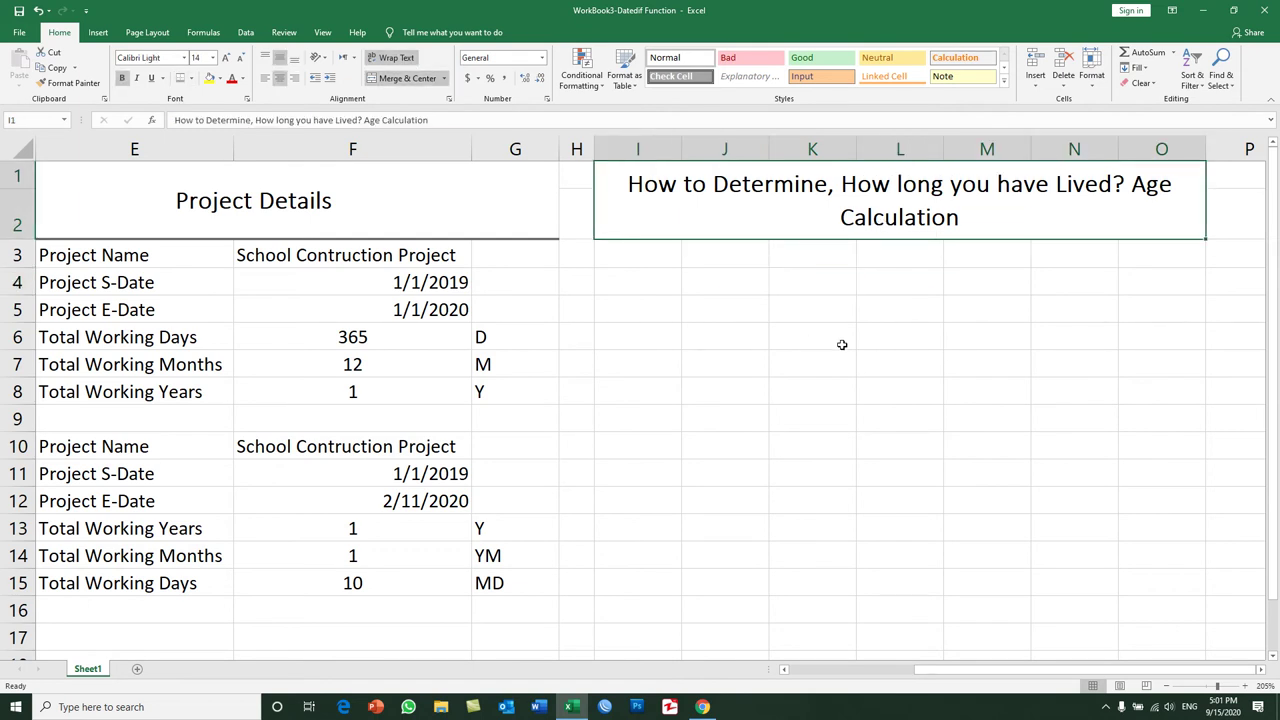
{"action": "left_click", "coordinate": [842, 256]}
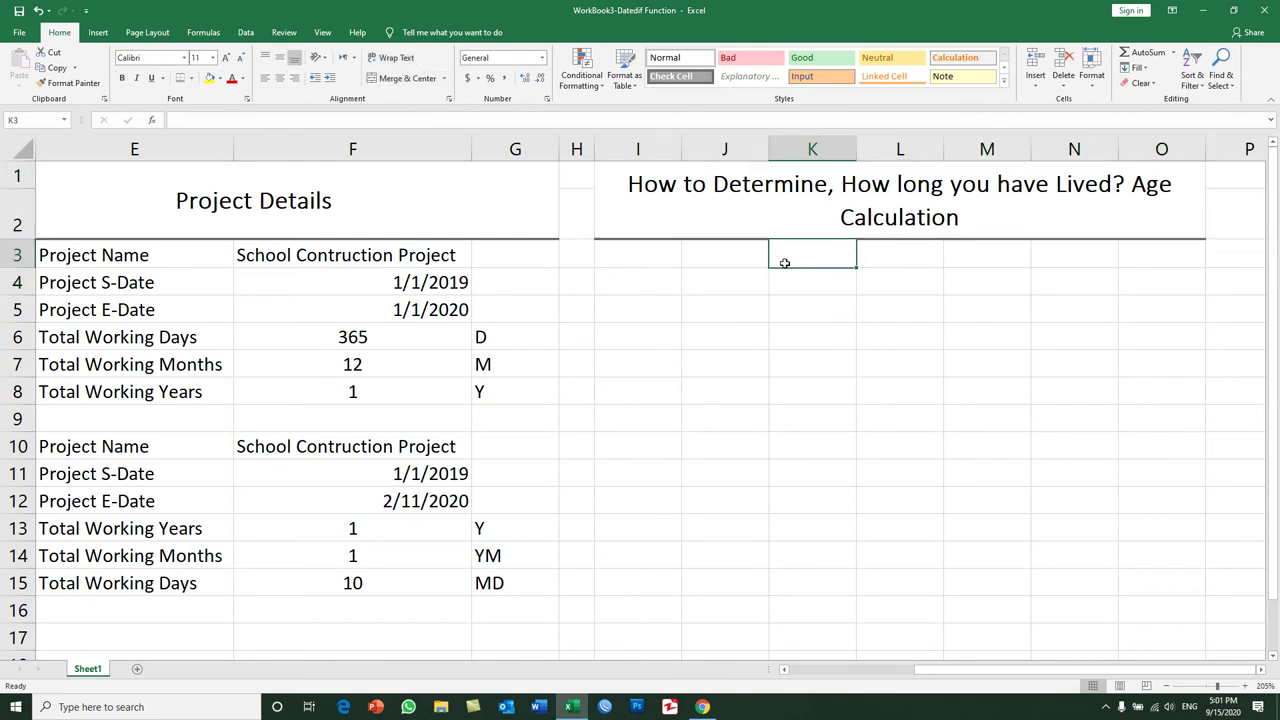
- Enter 'My Birth Date' in K3 and autofit column K to fit it
{"action": "type", "text": "My Birth Date"}
{"action": "key", "text": "Return"}
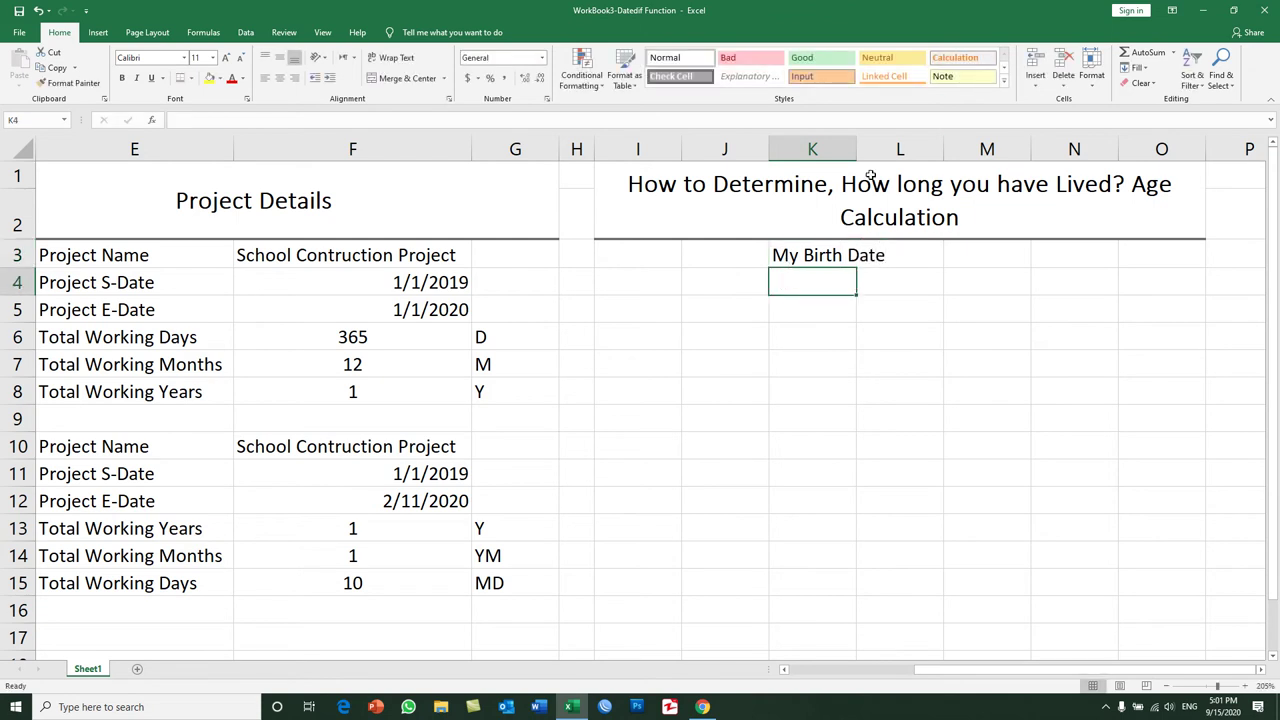
{"action": "double_click", "coordinate": [856, 149]}
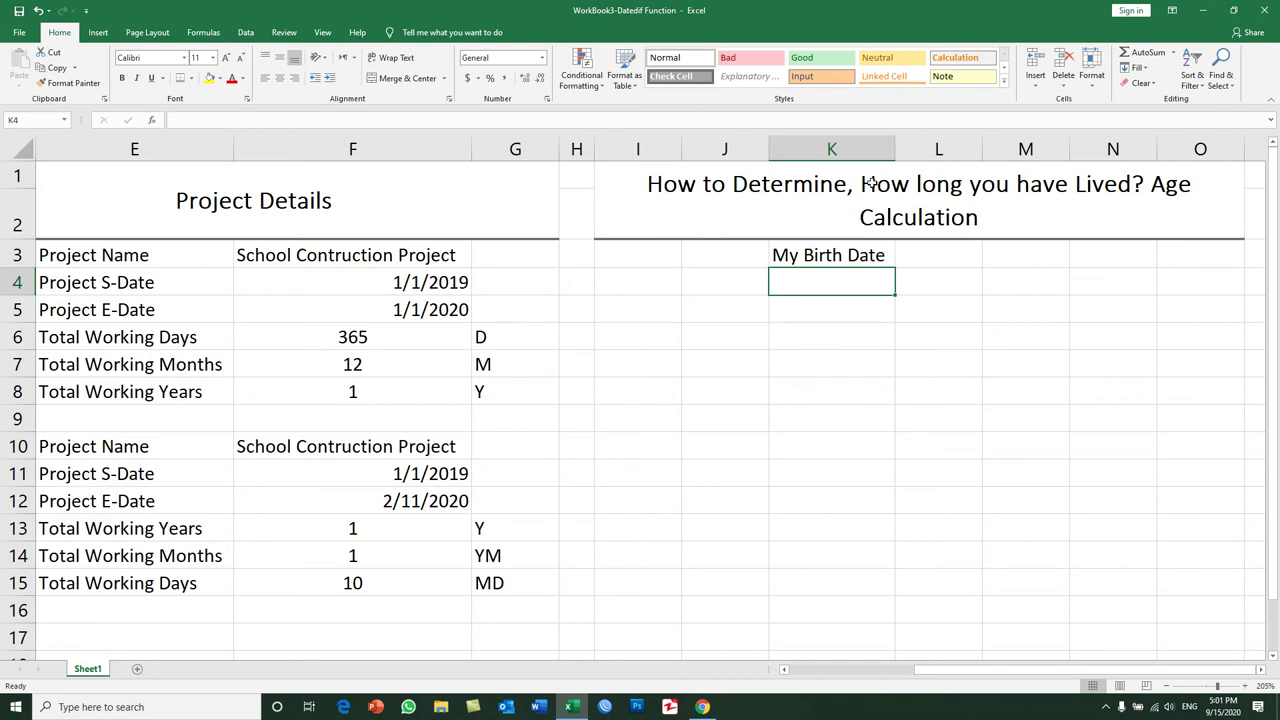
{"action": "left_click", "coordinate": [832, 256]}
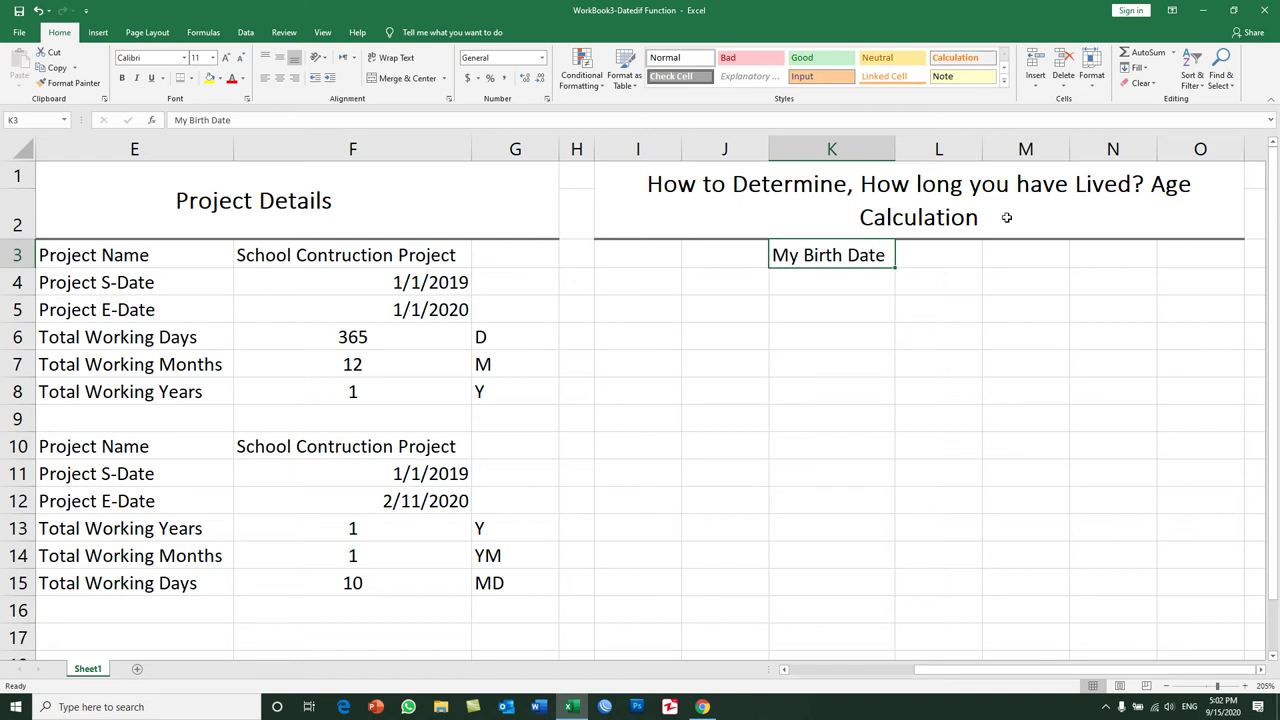
- Enter draft labels 'Number of Year Lived' in K4 and 'Number of Months Lived' in K5
{"action": "left_click_drag", "start_coordinate": [982, 146], "coordinate": [995, 146]}
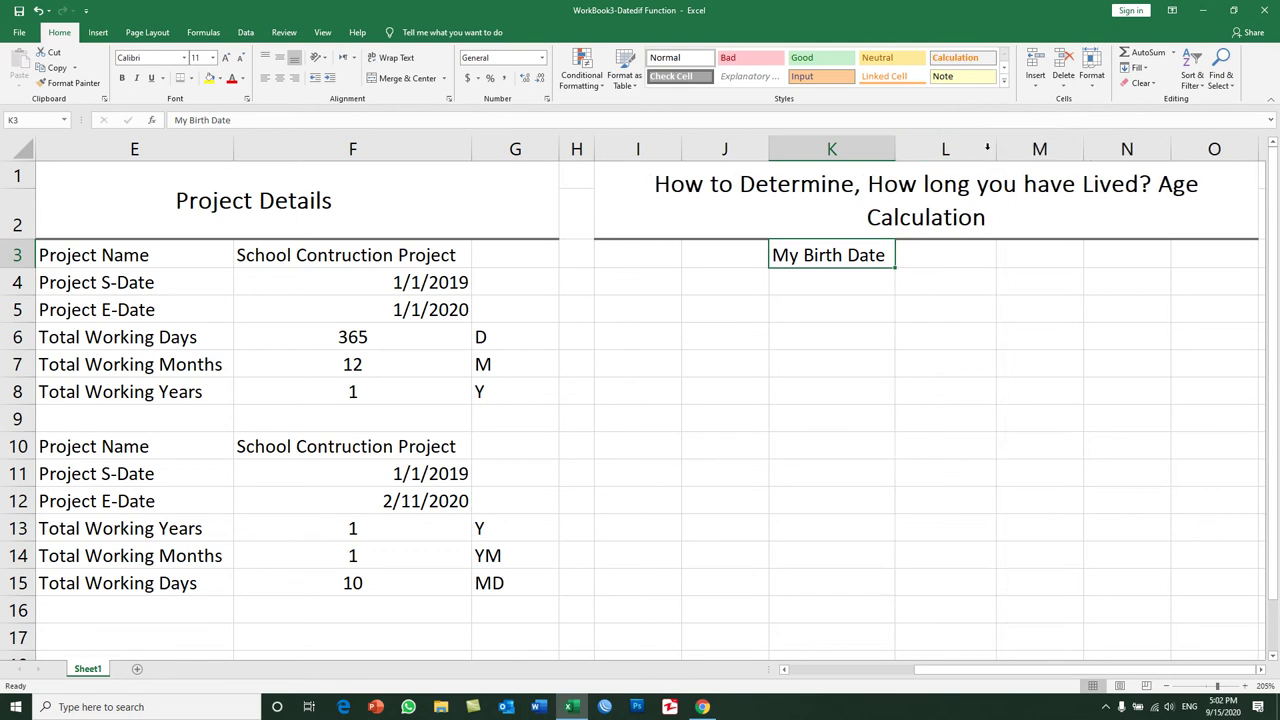
{"action": "left_click", "coordinate": [844, 282]}
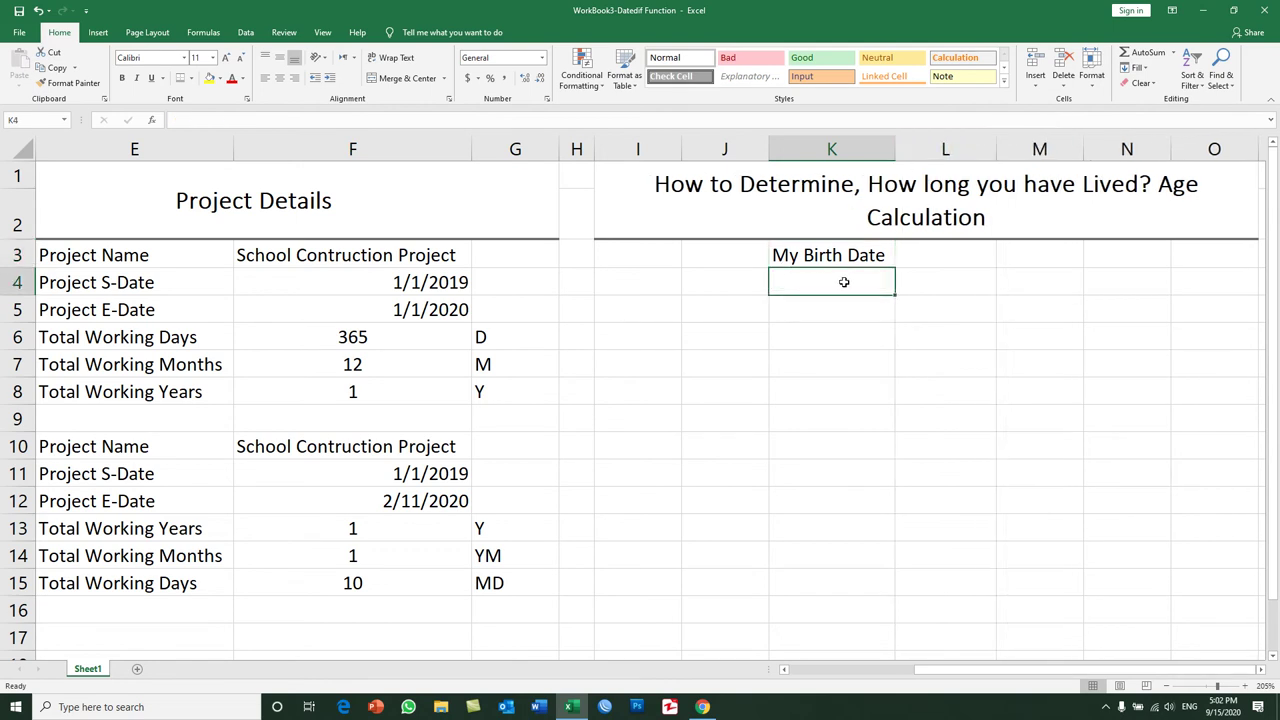
{"action": "double_click", "coordinate": [844, 282]}
{"action": "type", "text": "Nu"}
{"action": "key", "text": "BackSpace"}
{"action": "key", "text": "BackSpace"}
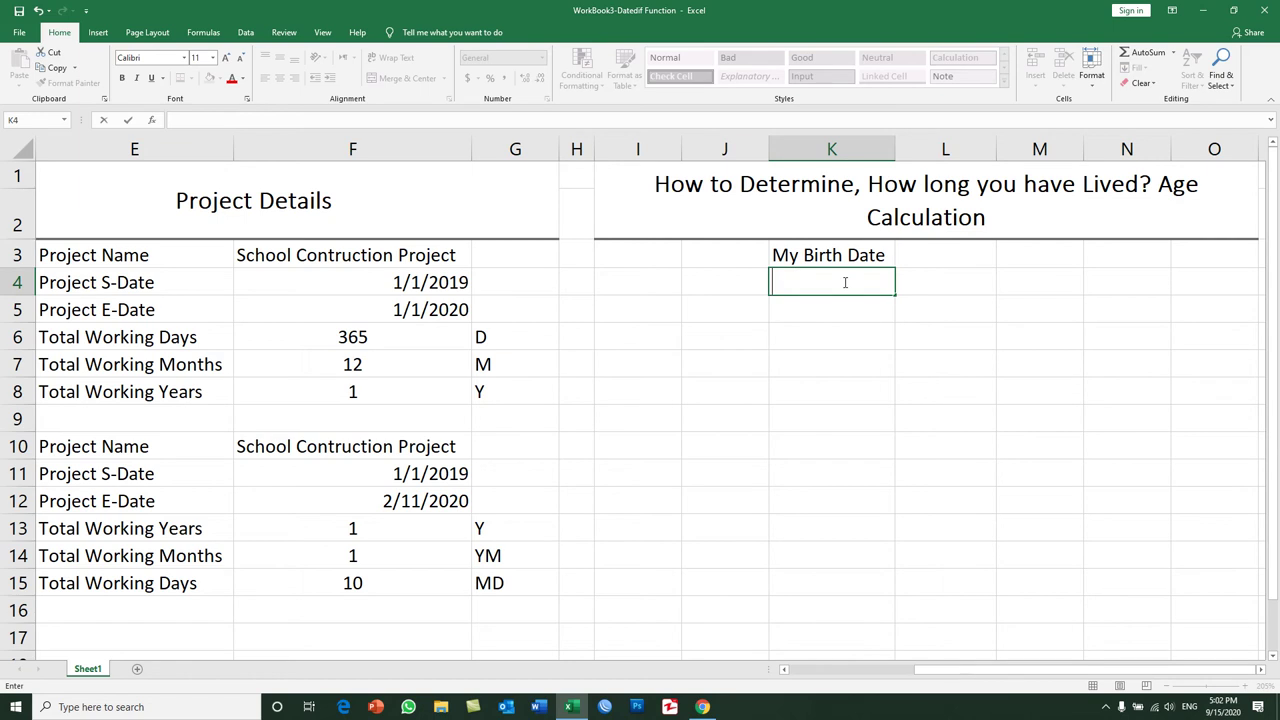
{"action": "type", "text": "Number of Year Lived"}
{"action": "key", "text": "Return"}
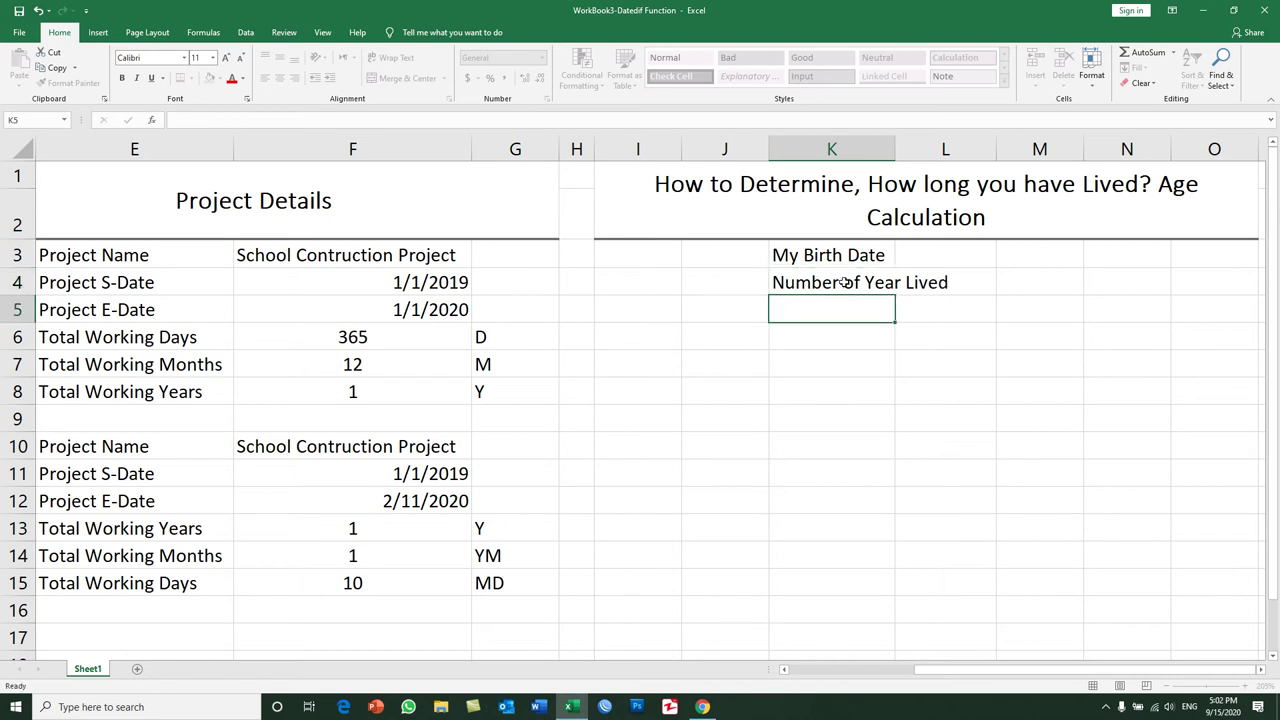
{"action": "left_click", "coordinate": [845, 283]}
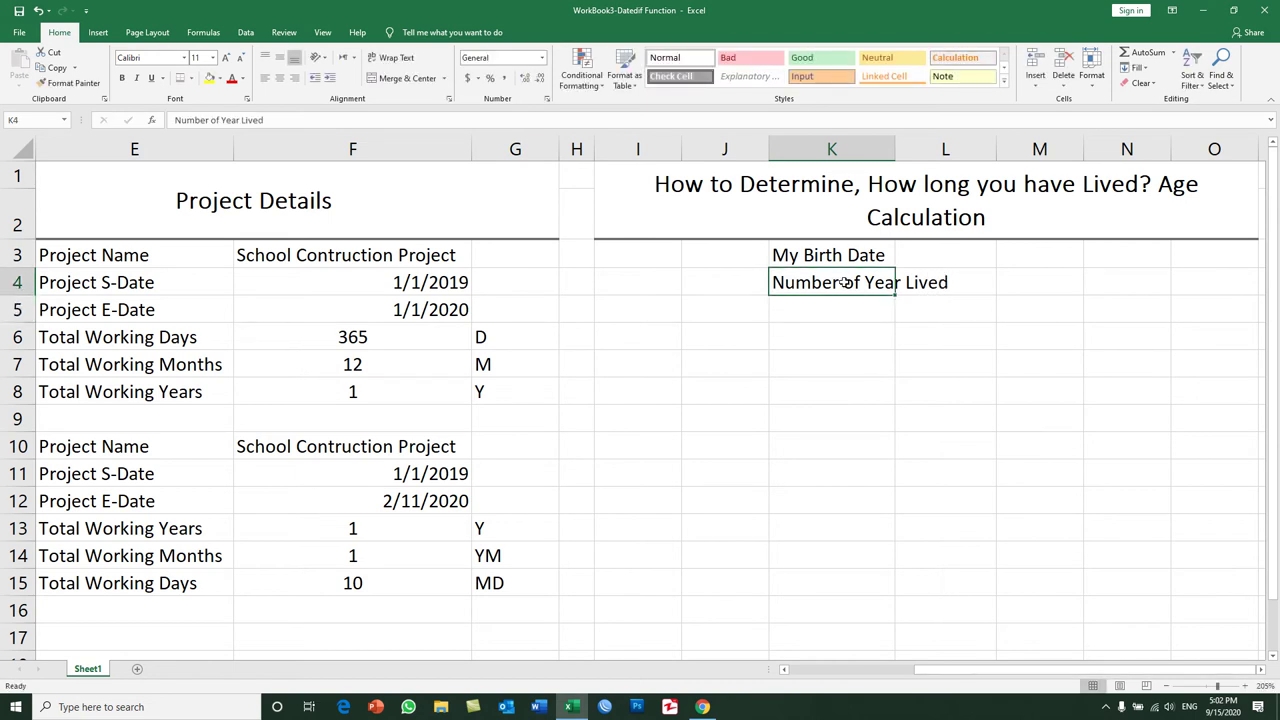
{"action": "key", "text": "Down"}
{"action": "type", "text": "Numbe"}
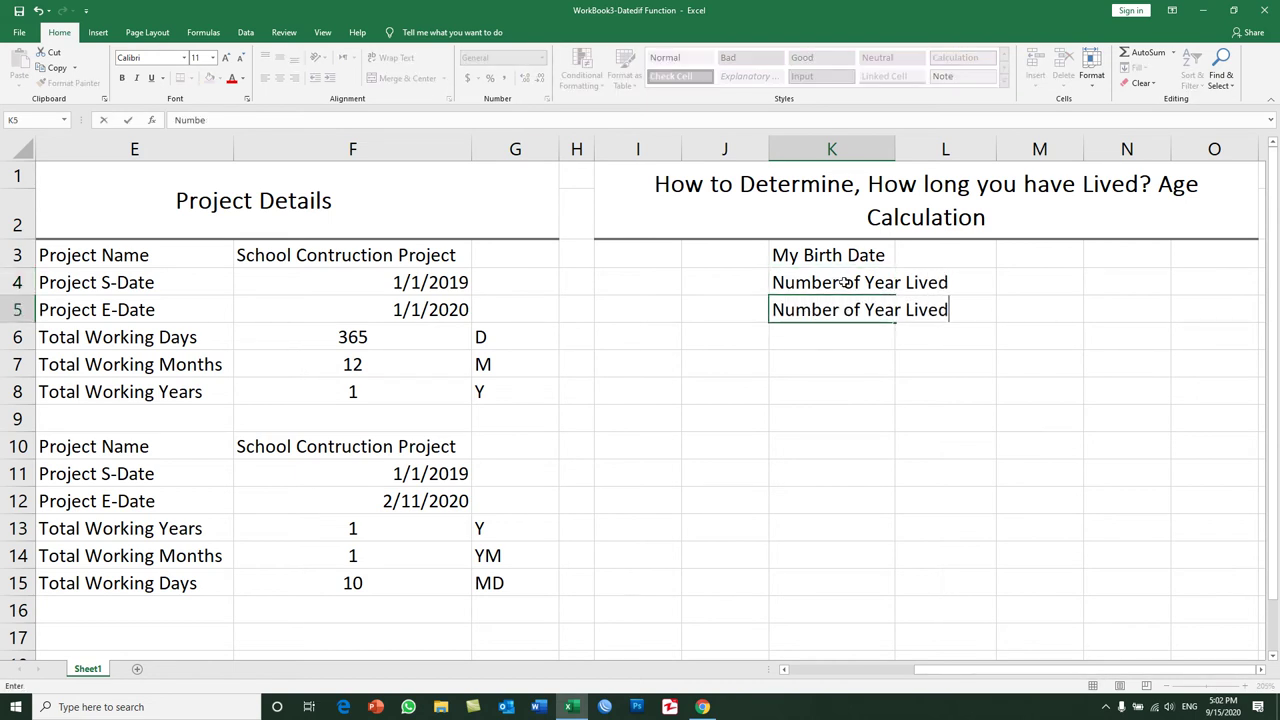
{"action": "type", "text": "r of Months"}
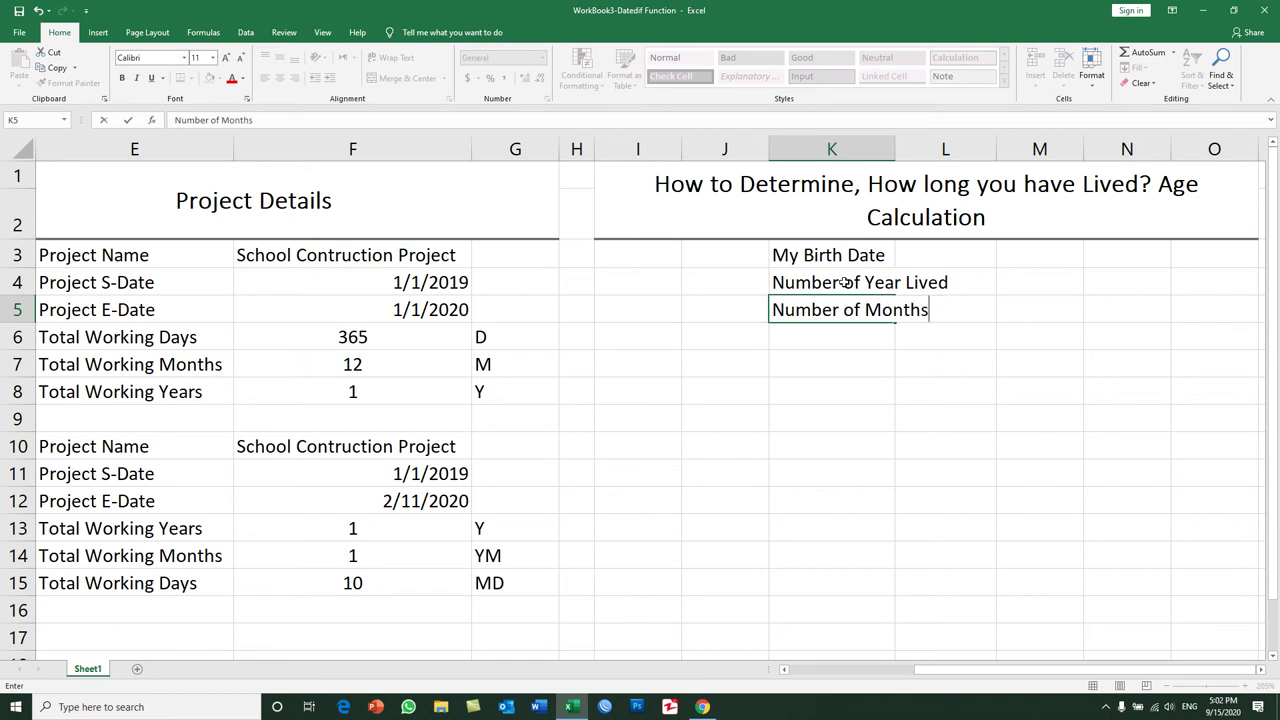
{"action": "type", "text": " Lived"}
{"action": "key", "text": "Return"}
- Add 'Total' and make 'Years' plural in the K4 label
{"action": "double_click", "coordinate": [843, 282]}
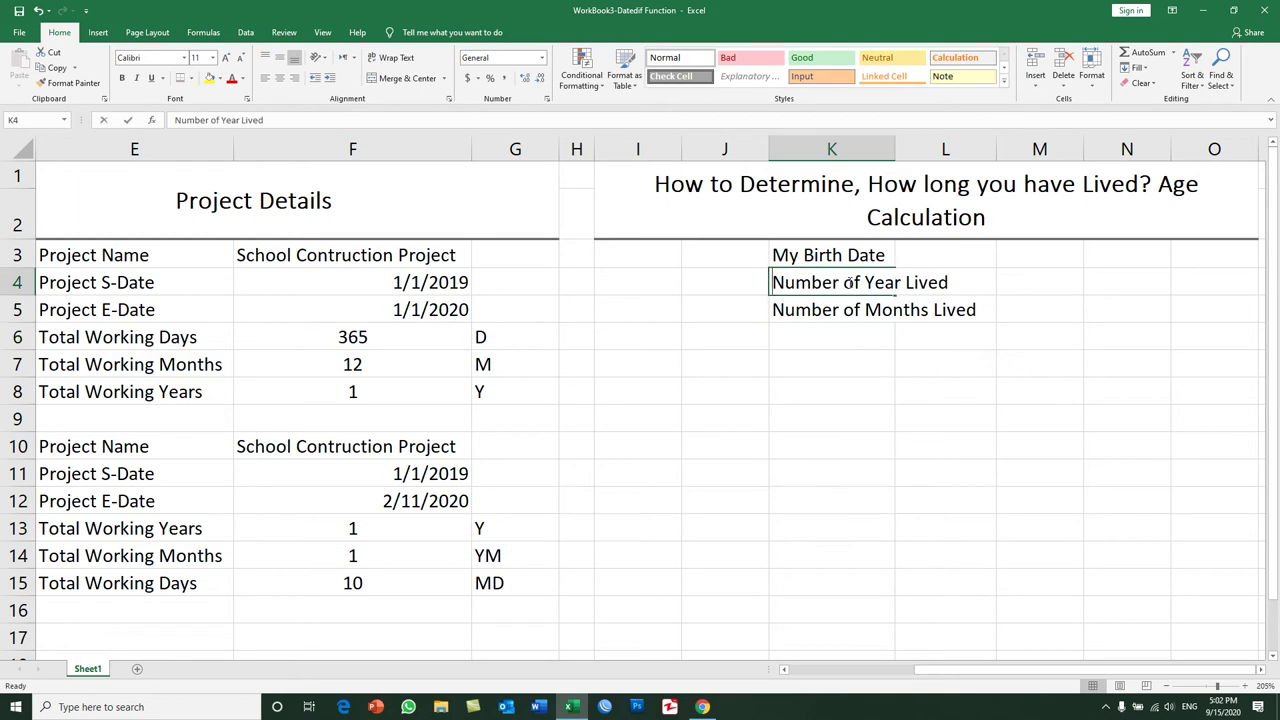
{"action": "type", "text": "T"}
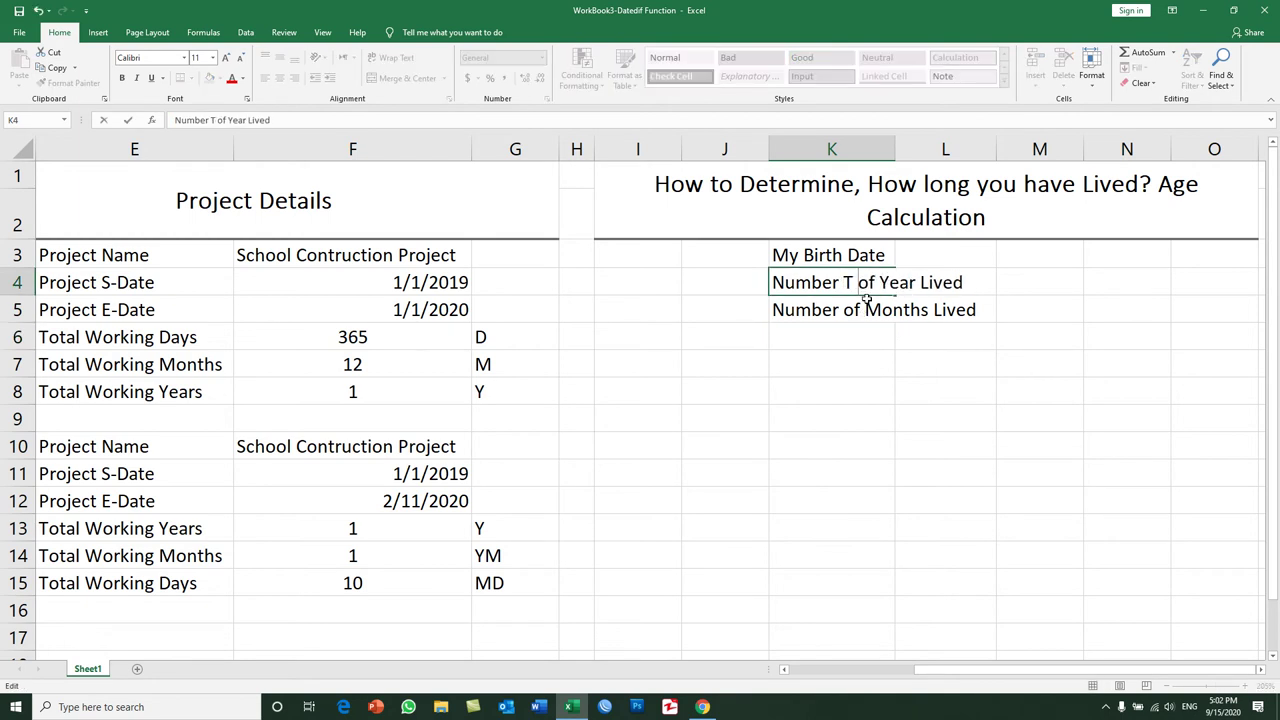
{"action": "key", "text": "BackSpace"}
{"action": "type", "text": "total"}
{"action": "key", "text": "BackSpace"}
{"action": "key", "text": "BackSpace"}
{"action": "key", "text": "BackSpace"}
{"action": "key", "text": "BackSpace"}
{"action": "type", "text": "otal"}
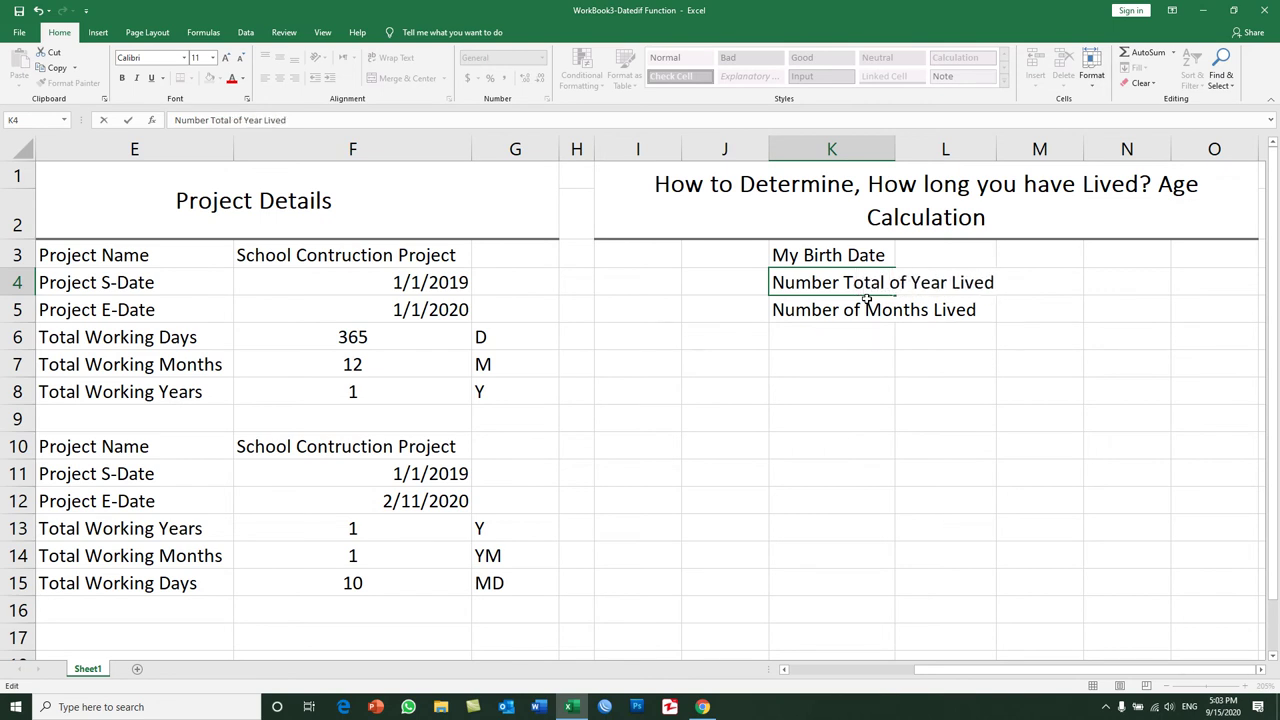
{"action": "key", "text": "Right"}
{"action": "key", "text": "Right"}
{"action": "key", "text": "Right"}
{"action": "key", "text": "Right"}
{"action": "key", "text": "Right"}
{"action": "key", "text": "Right"}
{"action": "key", "text": "Right"}
{"action": "type", "text": "s"}
{"action": "key", "text": "Return"}
- Change the K5 label to 'Number of Total Months Lived'
{"action": "double_click", "coordinate": [844, 310]}
{"action": "type", "text": "T"}
{"action": "key", "text": "BackSpace"}
{"action": "key", "text": "BackSpace"}
{"action": "type", "text": "t"}
{"action": "key", "text": "BackSpace"}
{"action": "type", "text": "Total"}
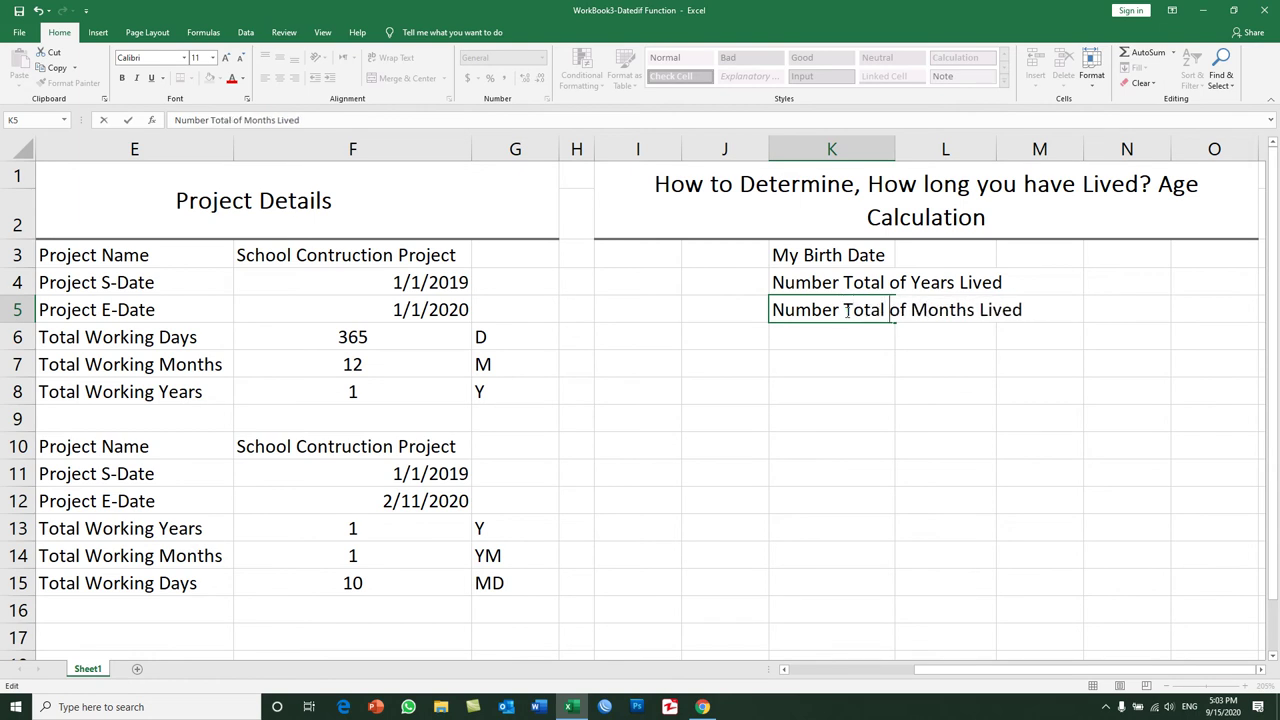
{"action": "key", "text": "BackSpace"}
{"action": "key", "text": "BackSpace"}
{"action": "key", "text": "BackSpace"}
{"action": "key", "text": "BackSpace"}
{"action": "key", "text": "BackSpace"}
{"action": "key", "text": "BackSpace"}
{"action": "type", "text": "Total"}
{"action": "key", "text": "ctrl+Return"}
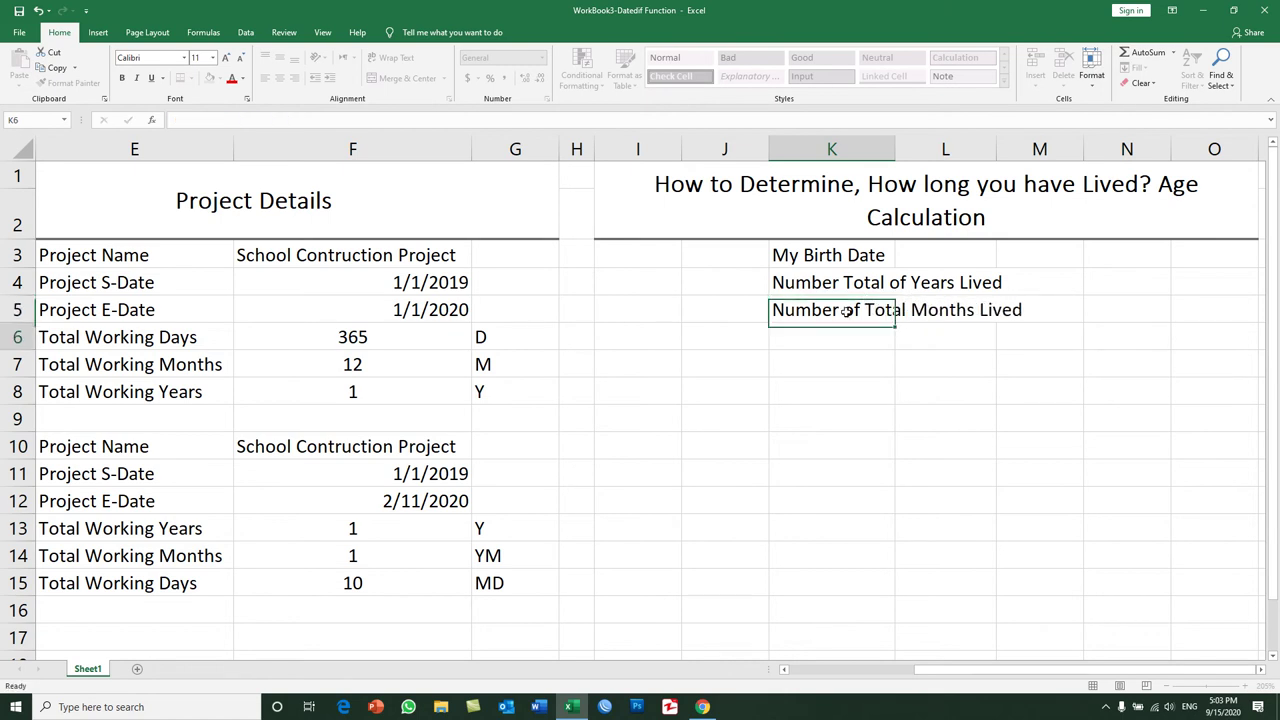
- Fix the K4 word order so it reads 'Number of Total Years Lived'
{"action": "left_click", "coordinate": [886, 286]}
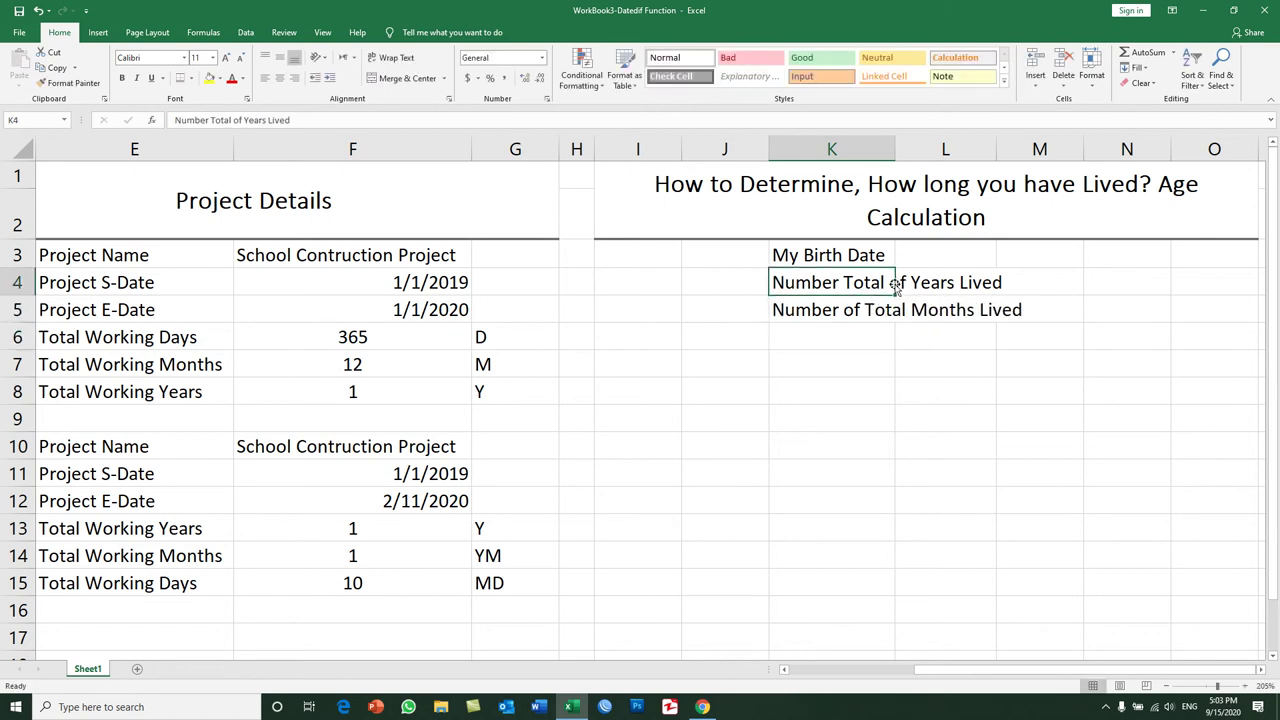
{"action": "double_click", "coordinate": [897, 284]}
{"action": "double_click", "coordinate": [893, 284]}
{"action": "double_click", "coordinate": [897, 284]}
{"action": "key", "text": "Delete"}
{"action": "key", "text": "Left"}
{"action": "key", "text": "Left"}
{"action": "key", "text": "Left"}
{"action": "type", "text": "of"}
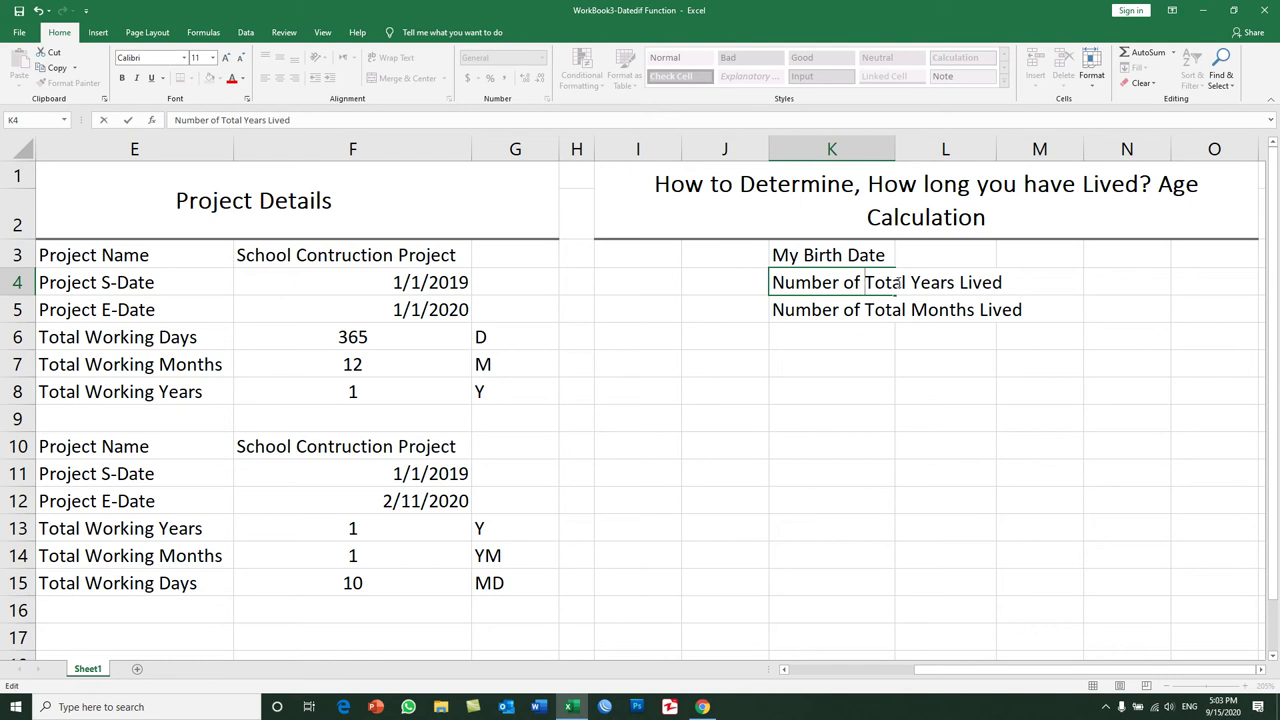
{"action": "key", "text": "Return"}
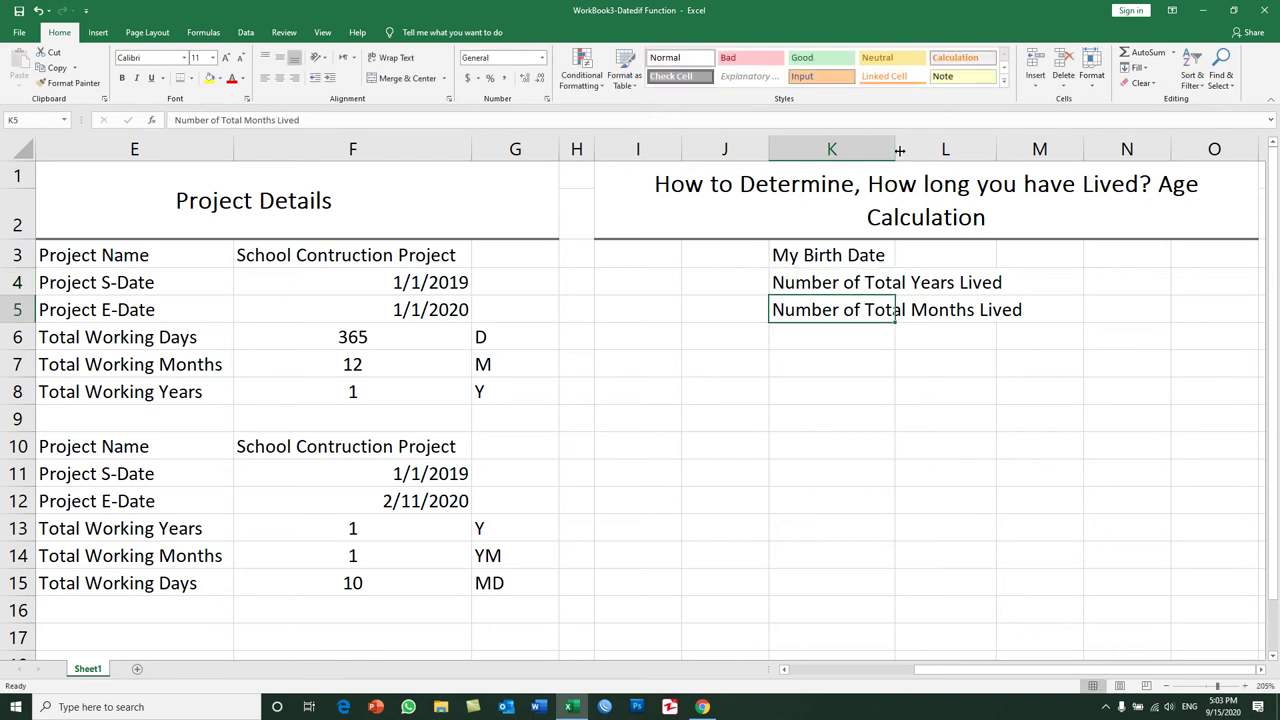
- Autofit column K and enter 'Number of Total Days Lived' in K6
{"action": "double_click", "coordinate": [895, 149]}
{"action": "left_click", "coordinate": [875, 337]}
{"action": "type", "text": "Number of Total Days Lived"}
{"action": "key", "text": "Return"}
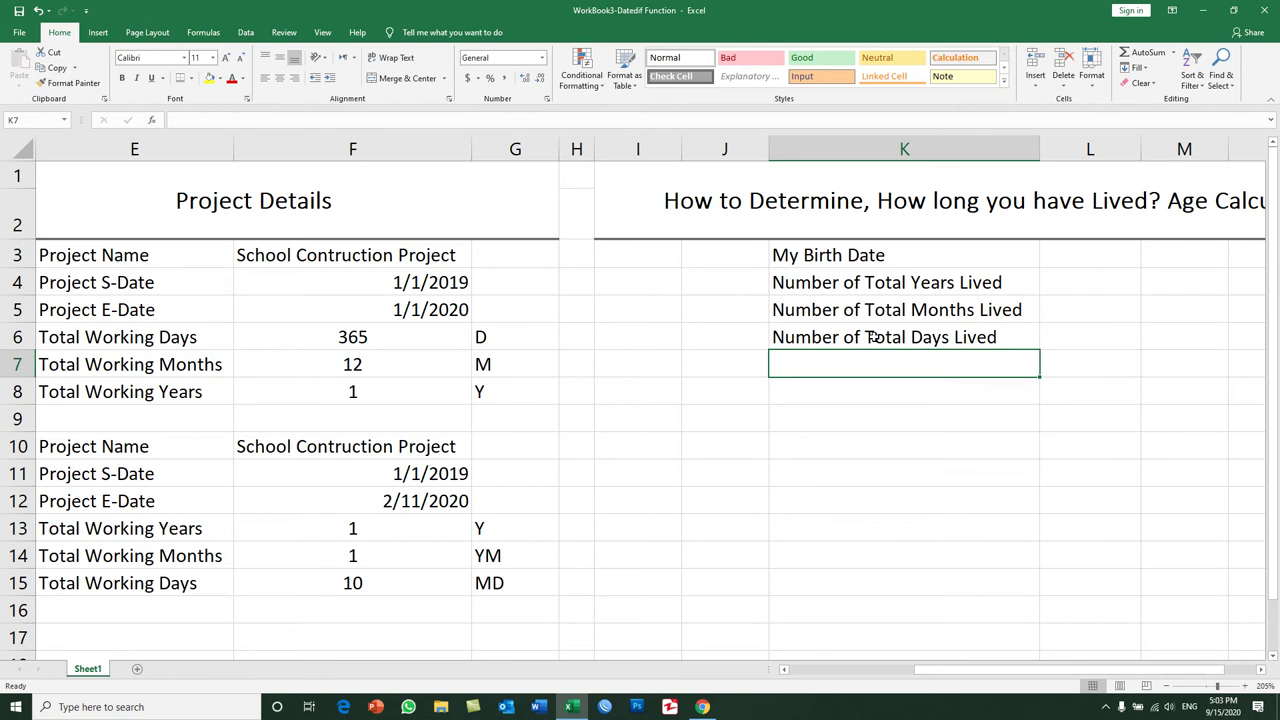
- Enter the birth date 7/28/1990 in L3
{"action": "left_click", "coordinate": [1099, 257]}
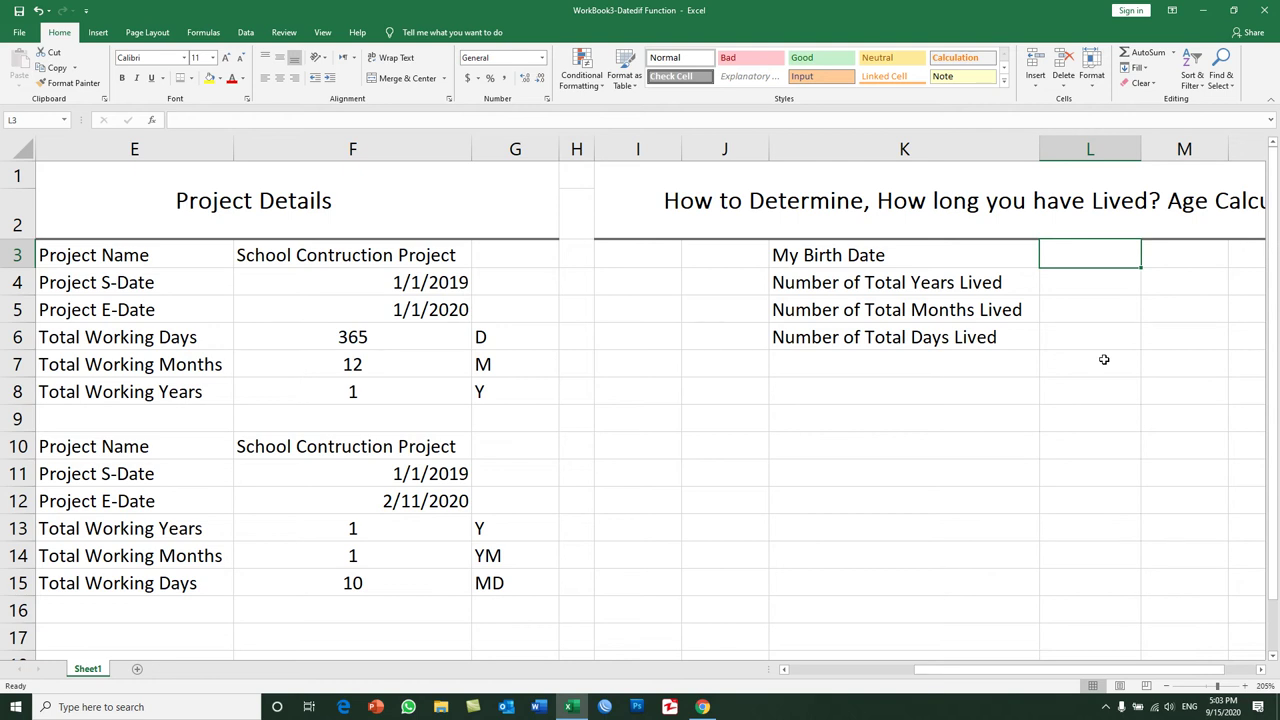
{"action": "type", "text": "7/28/1990"}
{"action": "key", "text": "Return"}
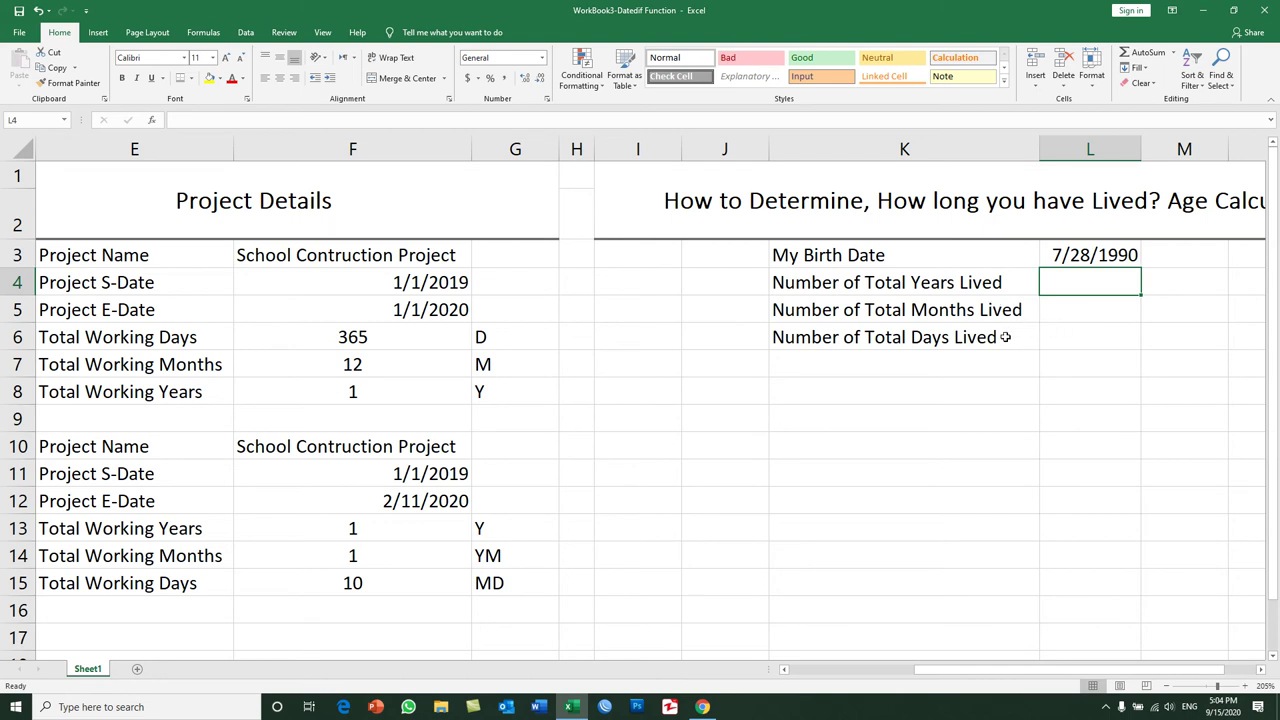
- Enter the unit codes Y, YM and MD in M4, M5 and M6
{"action": "left_click", "coordinate": [1168, 365]}
{"action": "type", "text": "Y"}
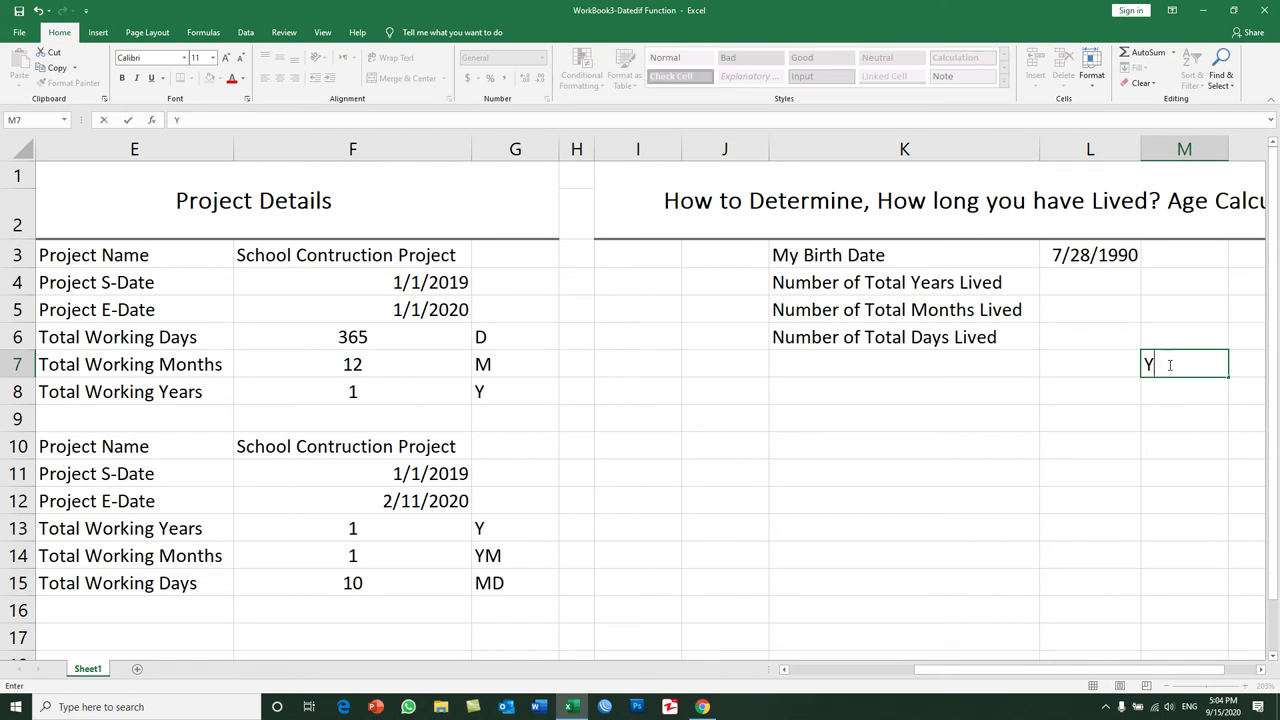
{"action": "key", "text": "Escape"}
{"action": "key", "text": "Up"}
{"action": "key", "text": "Up"}
{"action": "key", "text": "Up"}
{"action": "type", "text": "Y"}
{"action": "key", "text": "Return"}
{"action": "type", "text": "YM"}
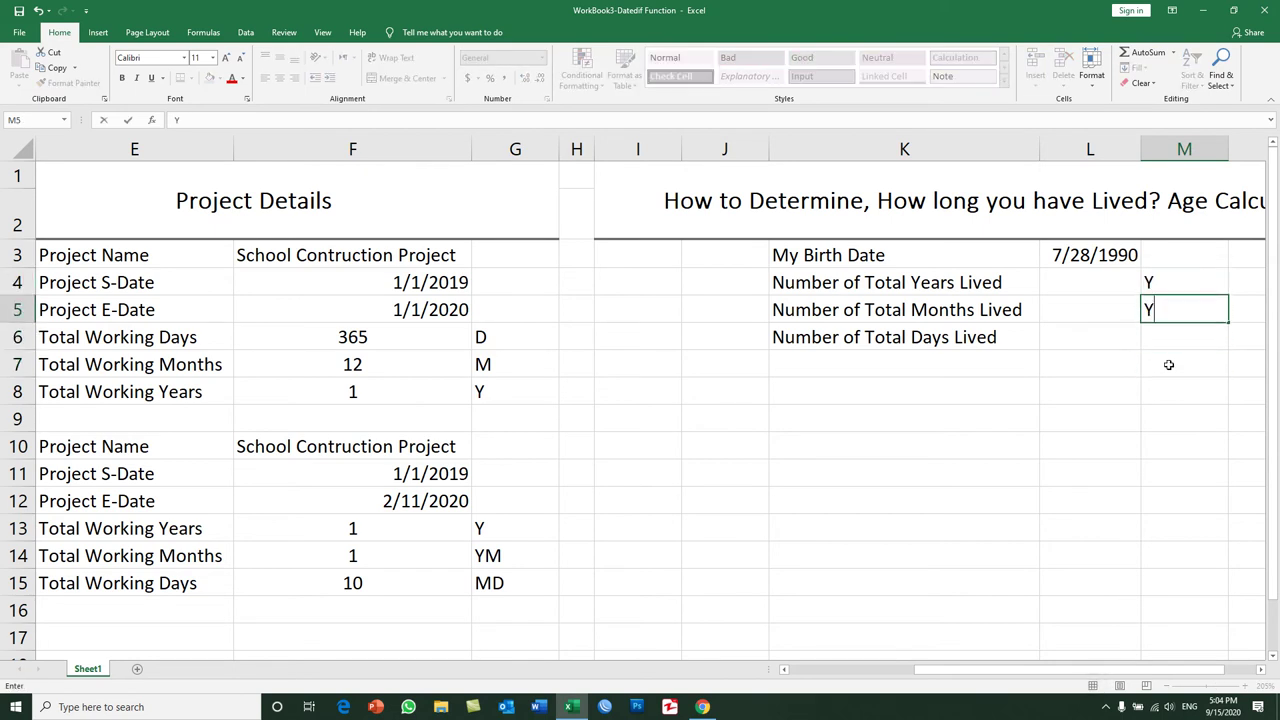
{"action": "key", "text": "Return"}
{"action": "type", "text": "MD"}
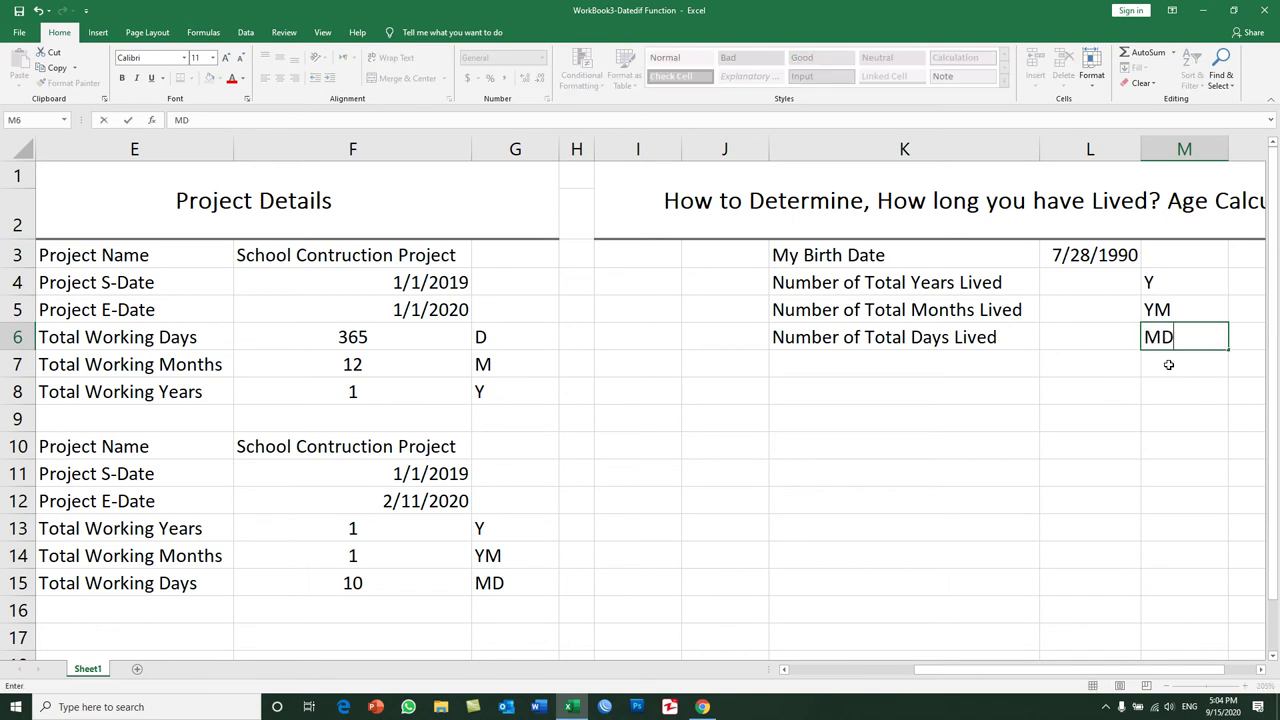
{"action": "key", "text": "Return"}
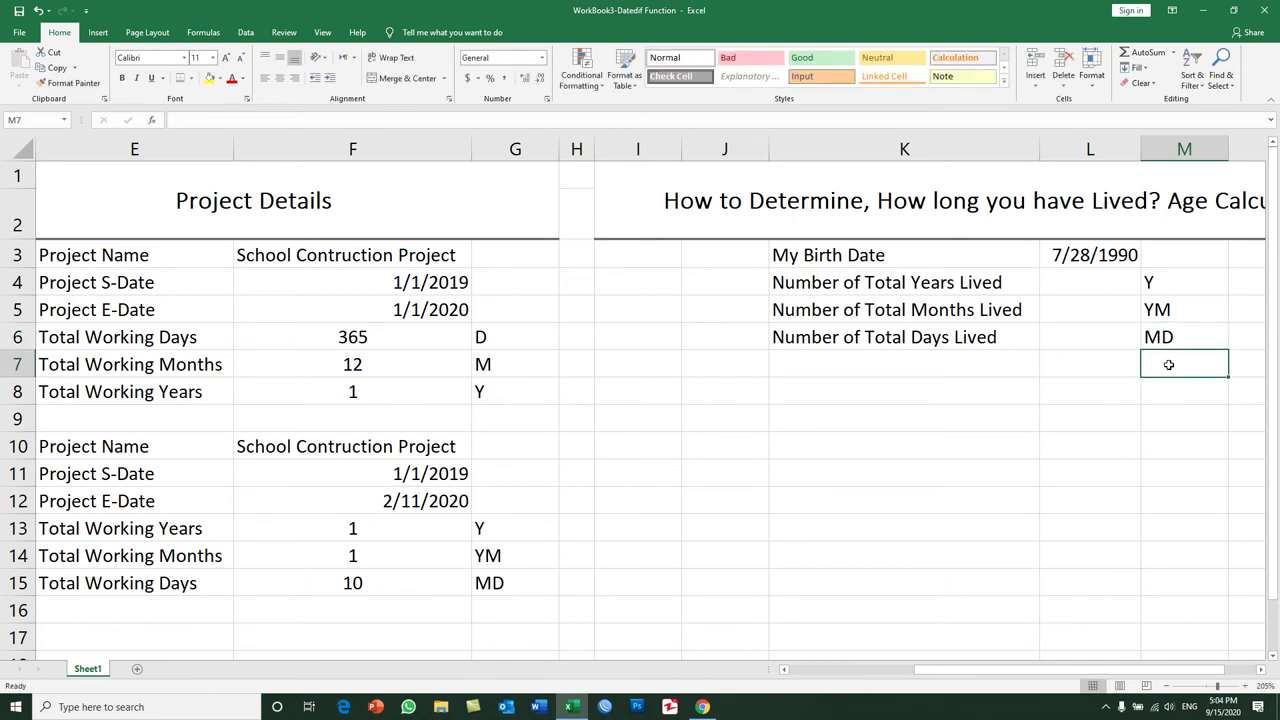
- Enter =DATEDIF(L3,TODAY(),"Y") in L4, returning 30 years lived
{"action": "left_click", "coordinate": [1096, 287]}
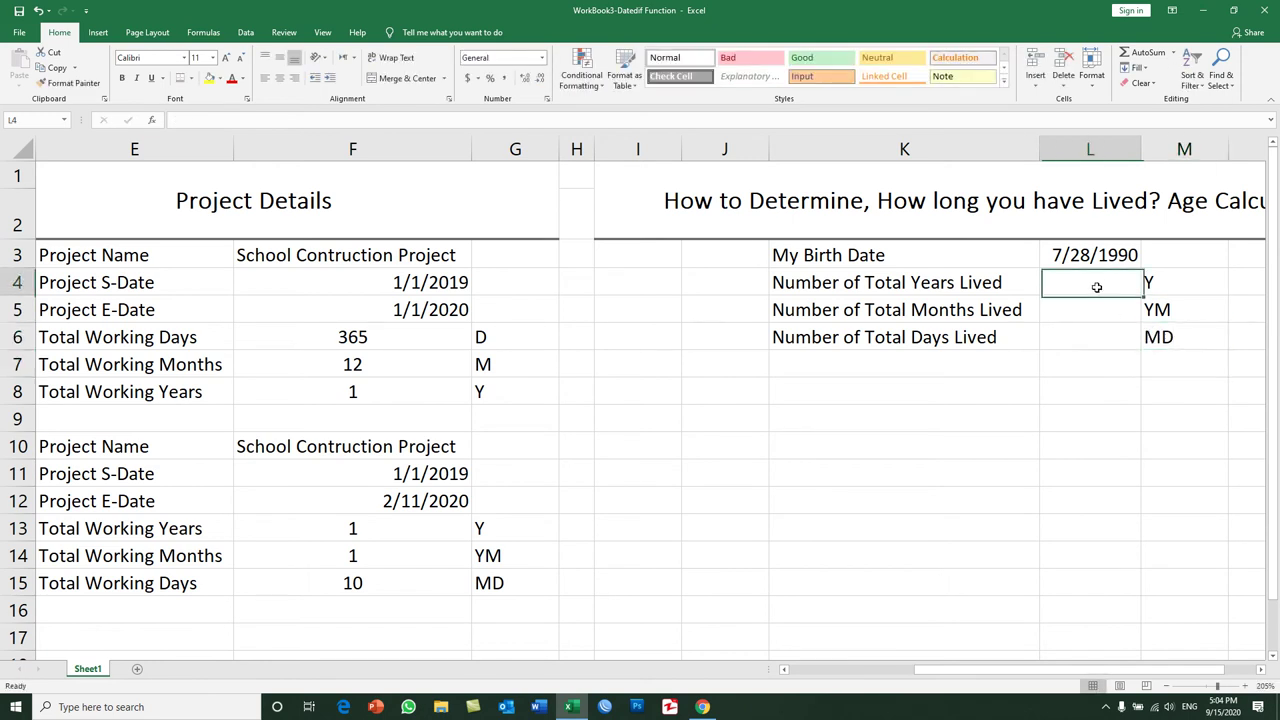
{"action": "type", "text": "=datedif"}
{"action": "key", "text": "BackSpace"}
{"action": "key", "text": "BackSpace"}
{"action": "type", "text": "f"}
{"action": "key", "text": "BackSpace"}
{"action": "type", "text": "if"}
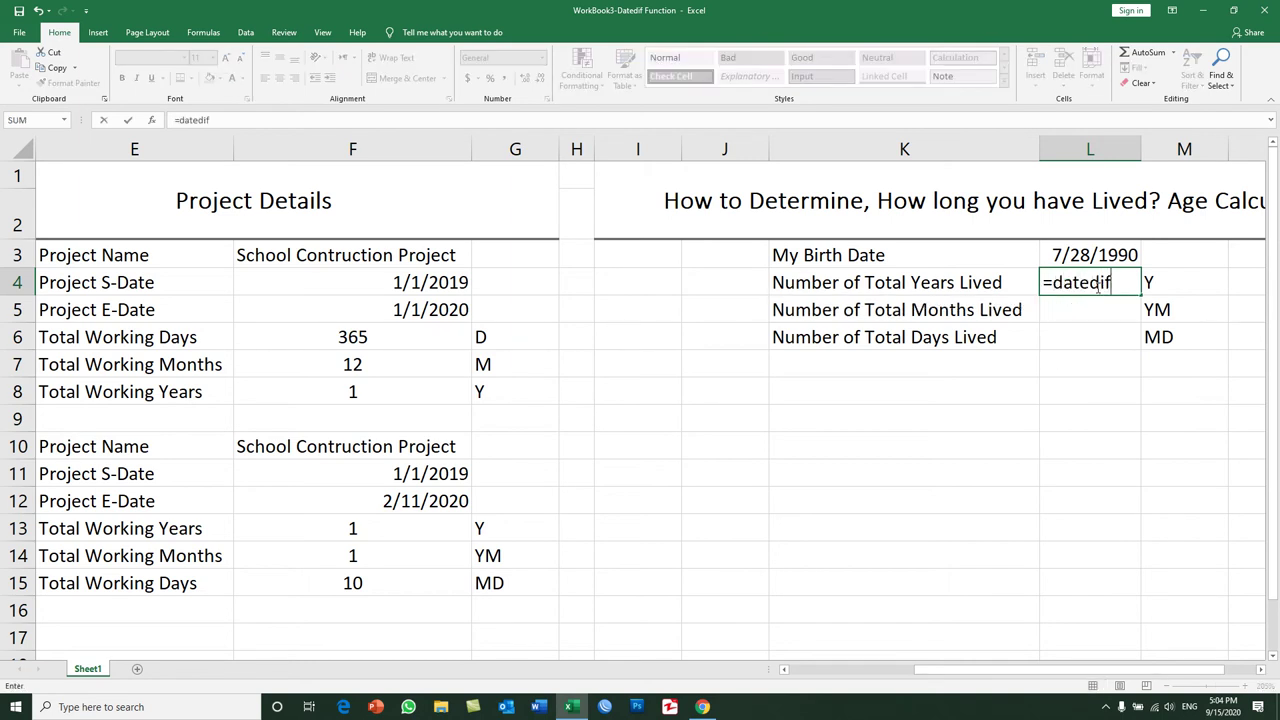
{"action": "type", "text": "("}
{"action": "left_click", "coordinate": [1083, 255]}
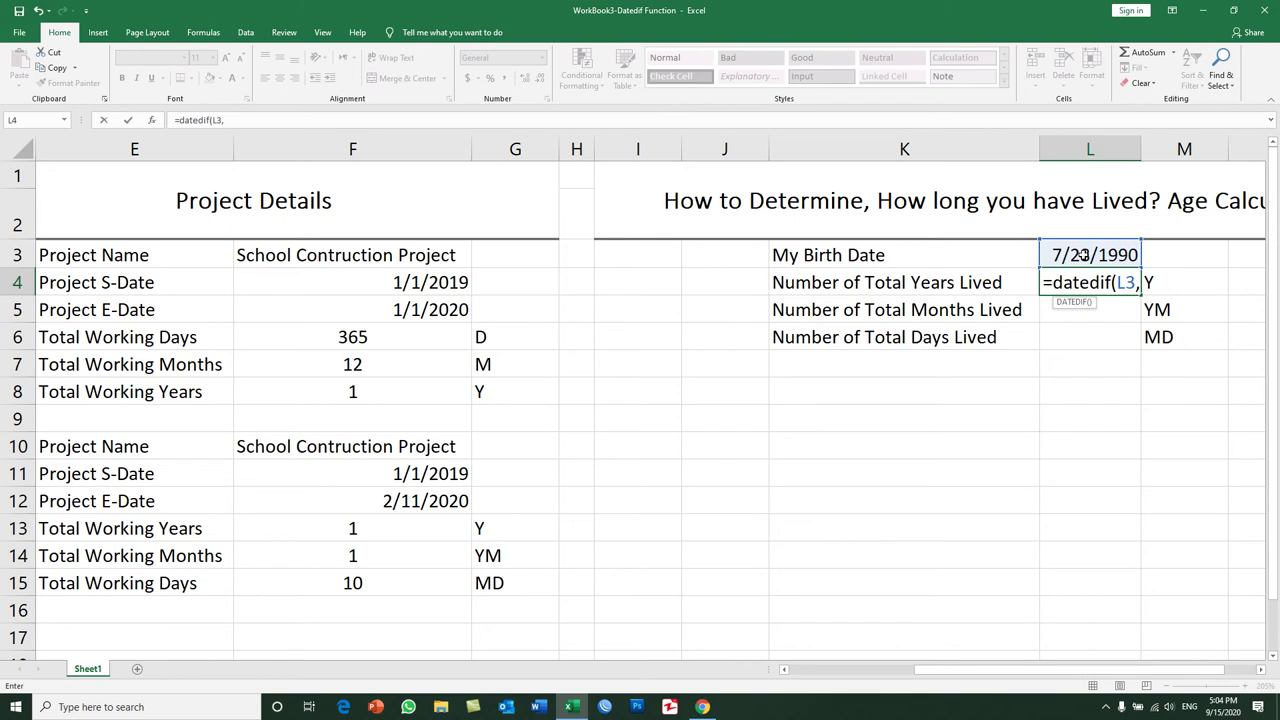
{"action": "type", "text": "today"}
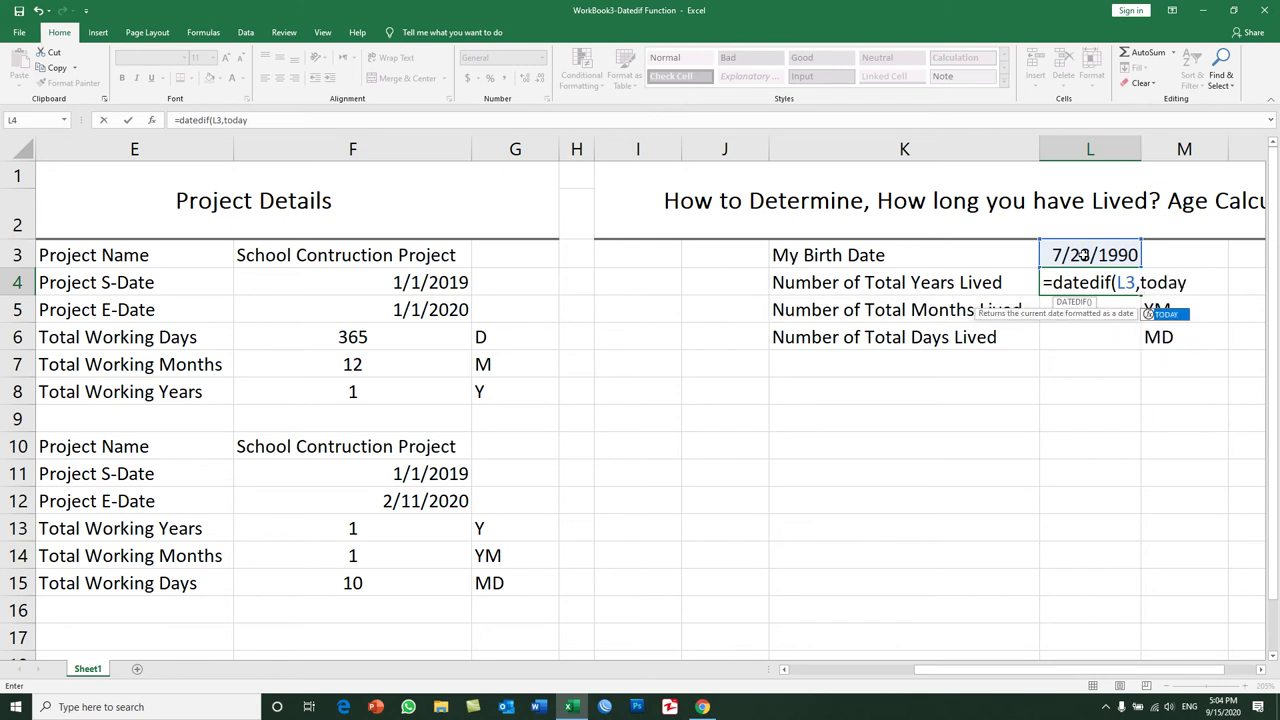
{"action": "type", "text": "()"}
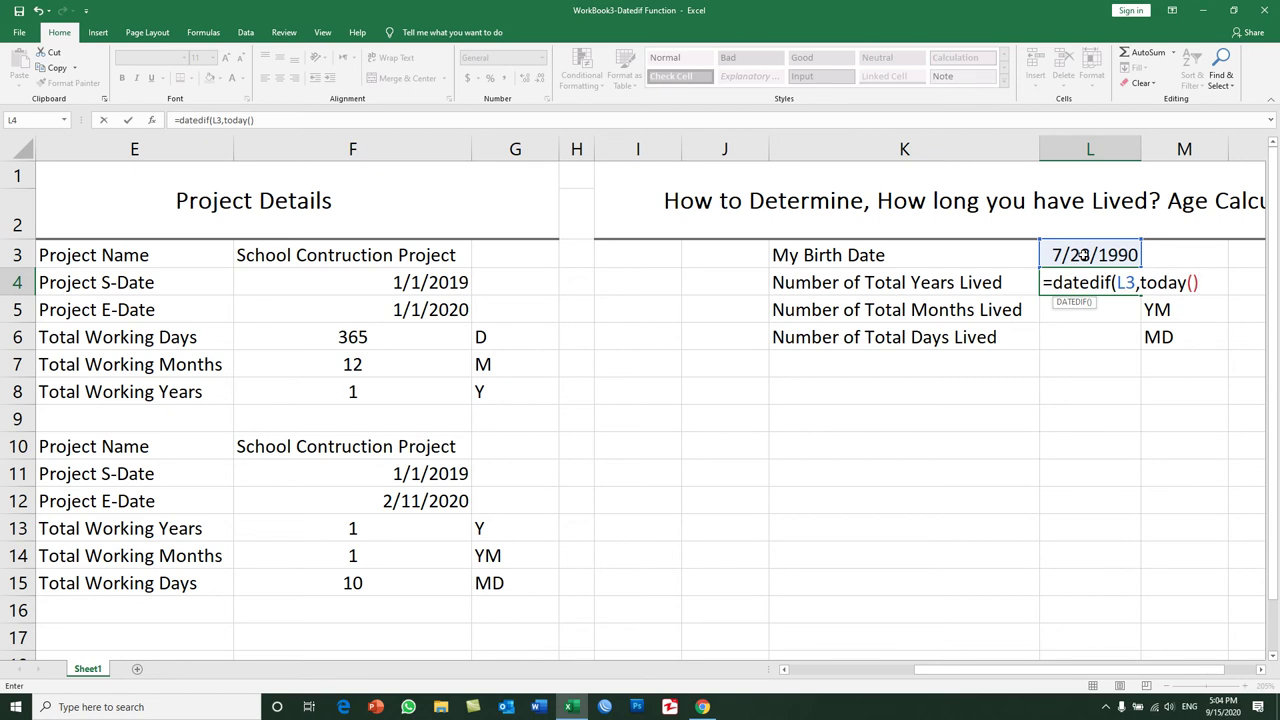
{"action": "type", "text": ","}
{"action": "mouse_move", "coordinate": [1140, 283]}
{"action": "left_mouse_down"}
{"action": "mouse_move", "coordinate": [1191, 290]}
{"action": "mouse_move", "coordinate": [1116, 283]}
{"action": "mouse_move", "coordinate": [1200, 290]}
{"action": "left_mouse_up"}
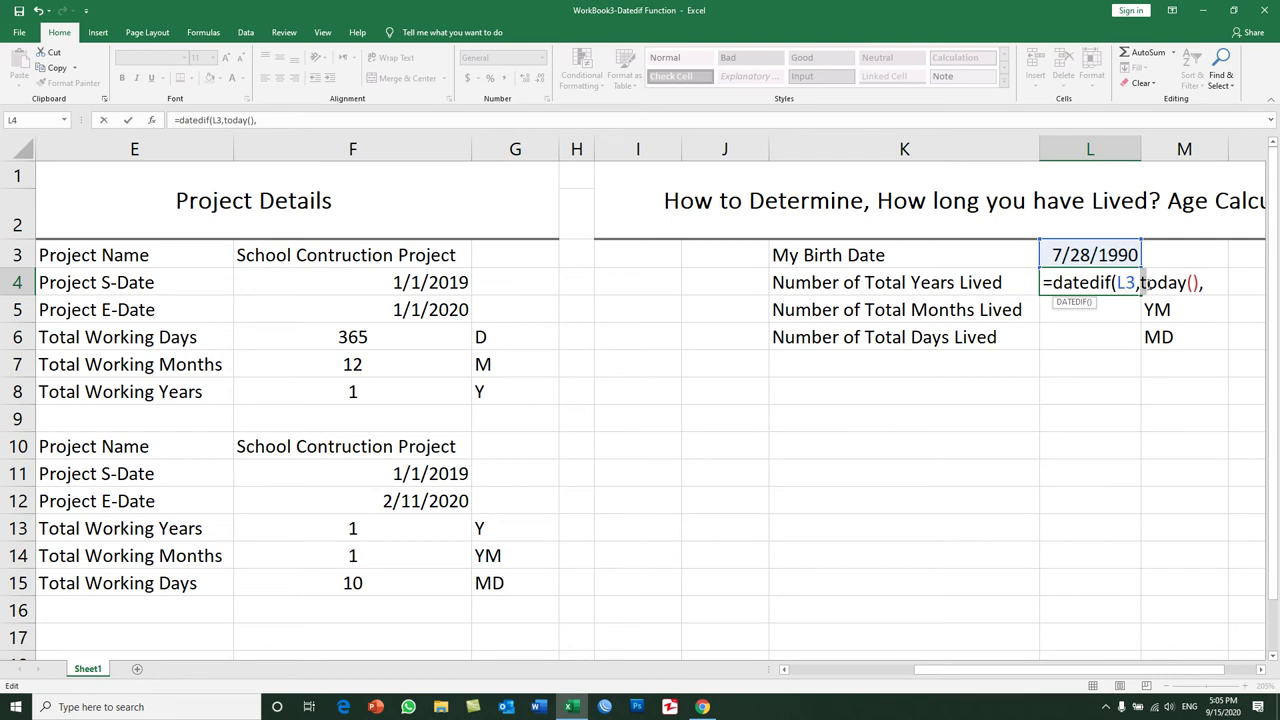
{"action": "left_click", "coordinate": [1201, 288]}
{"action": "type", "text": "\"Y\")"}
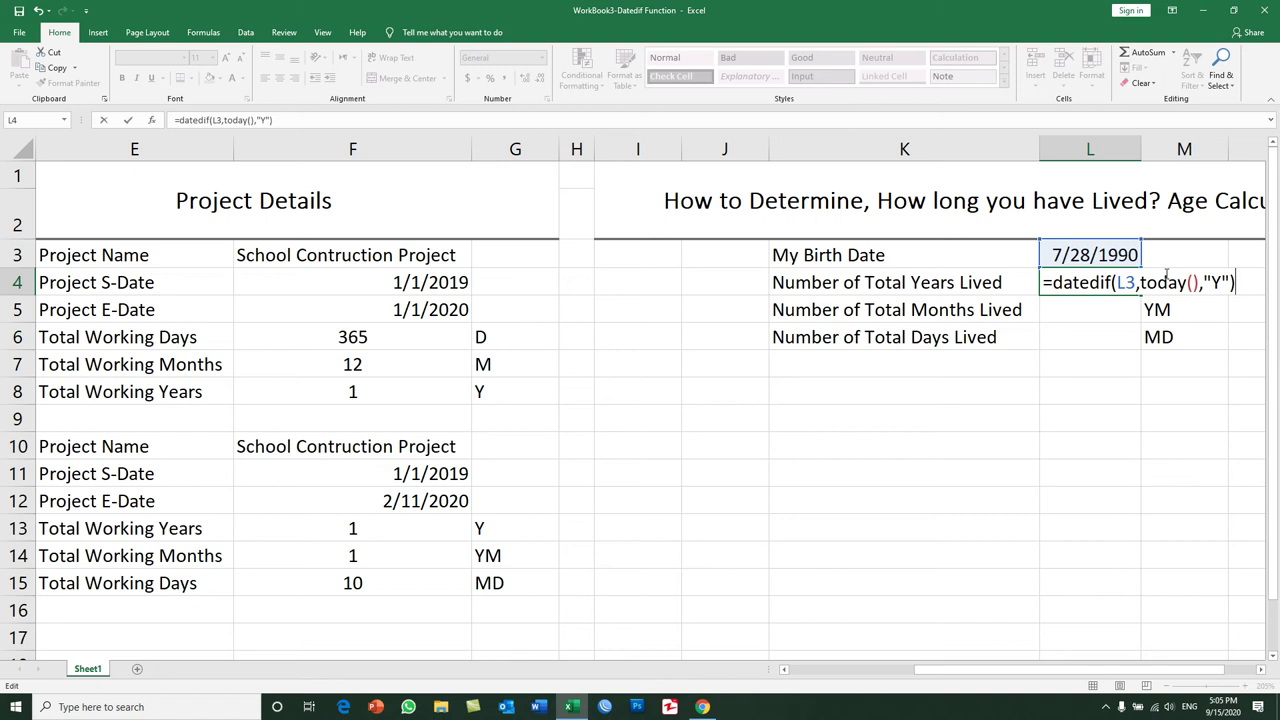
{"action": "key", "text": "Return"}
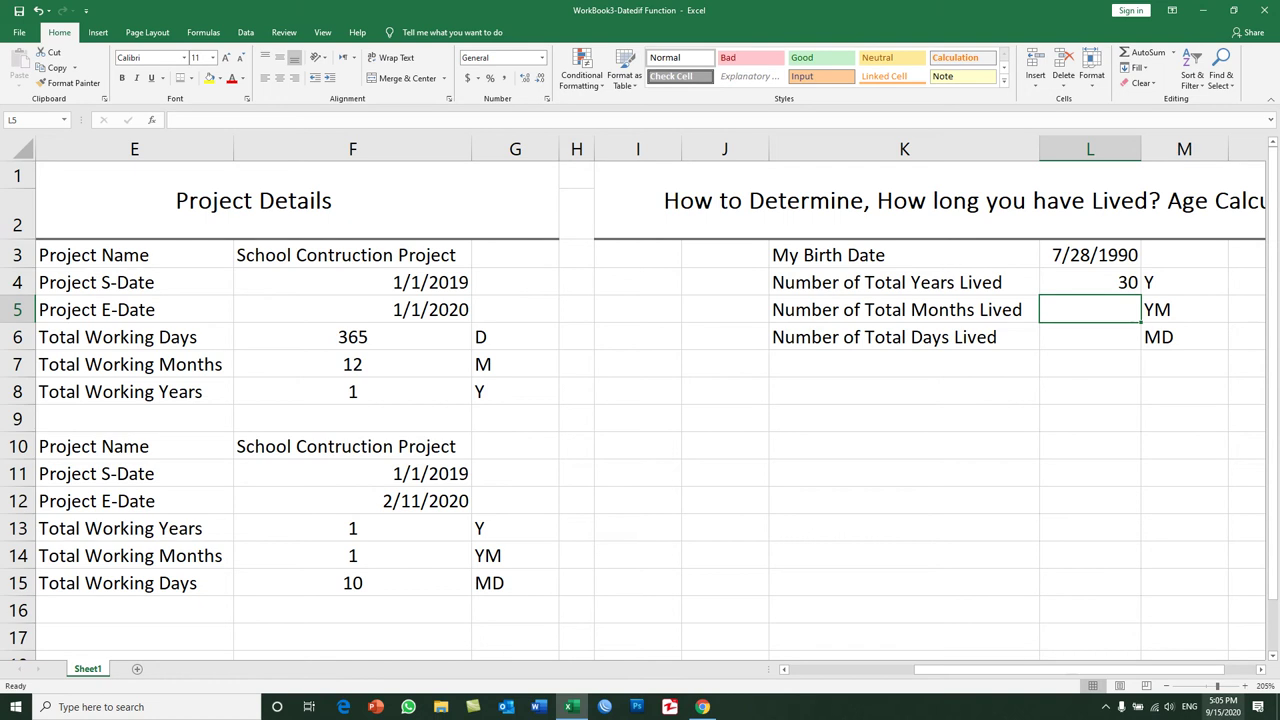
- Review the L4 formula's references, then begin a =datedif( formula in L5
{"action": "left_click", "coordinate": [1111, 287]}
{"action": "double_click", "coordinate": [1111, 287]}
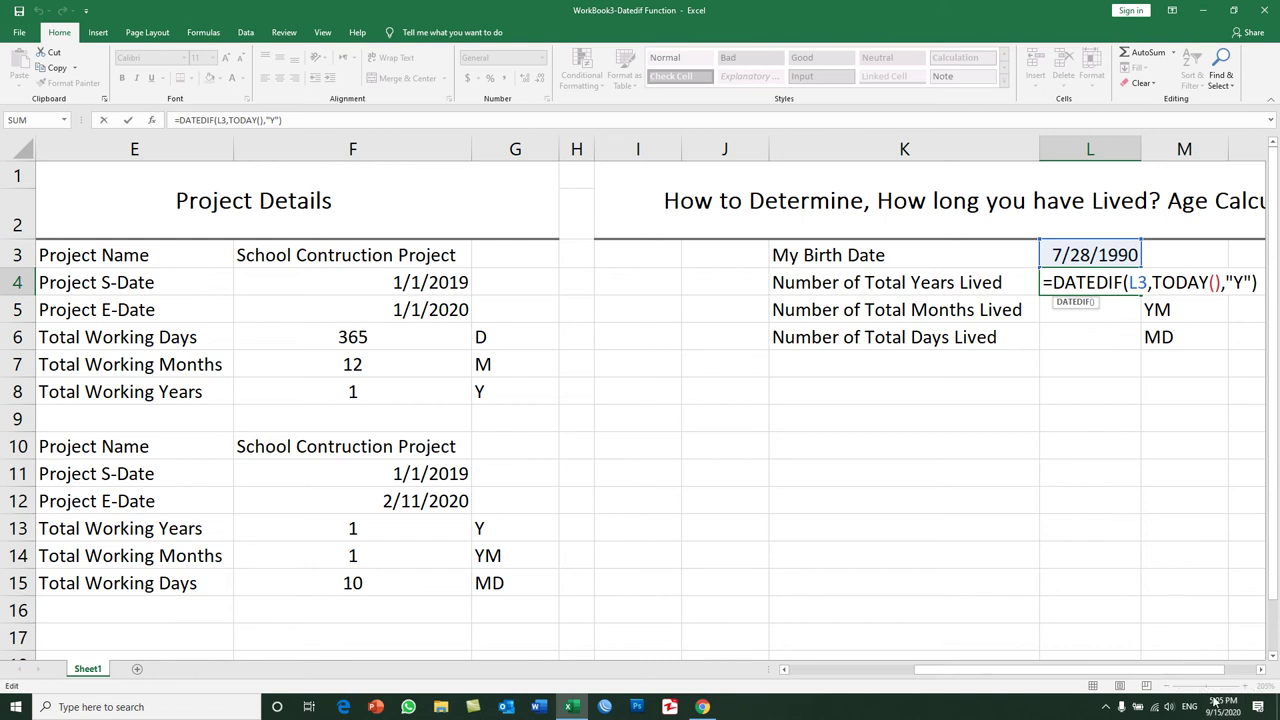
{"action": "mouse_move", "coordinate": [1215, 703]}
{"action": "key", "text": "Return"}
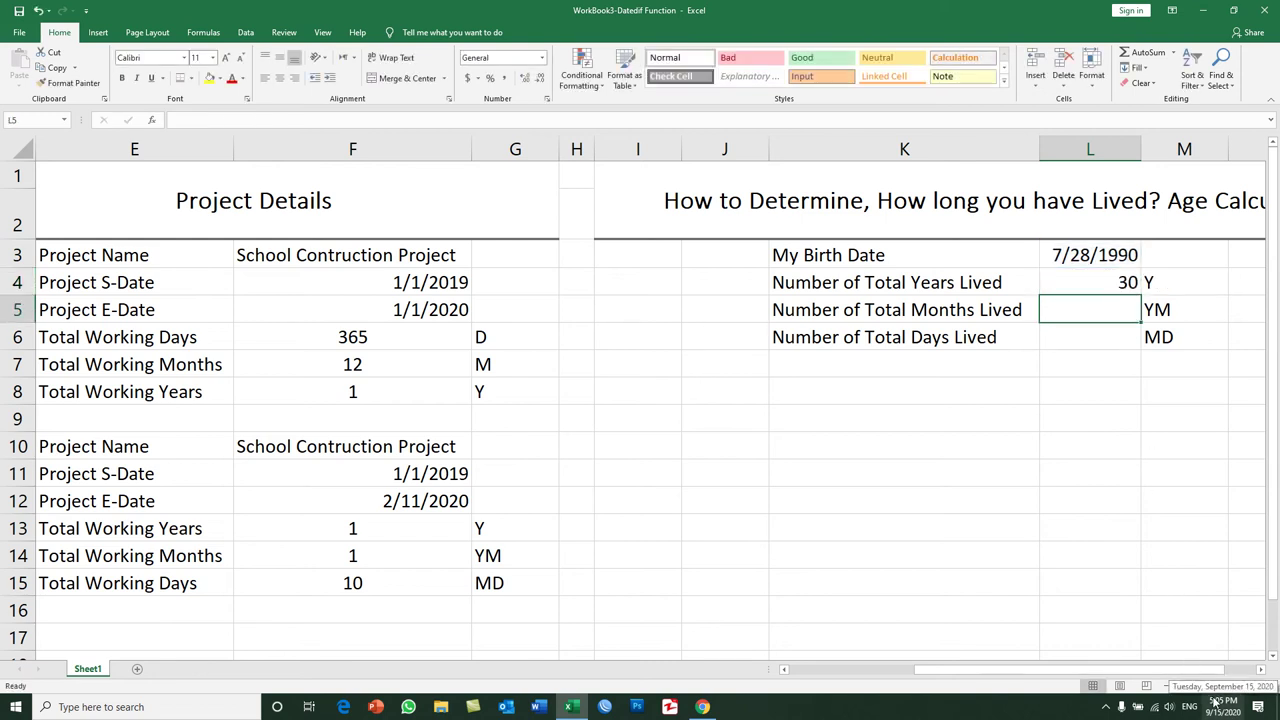
{"action": "type", "text": "=datedif("}
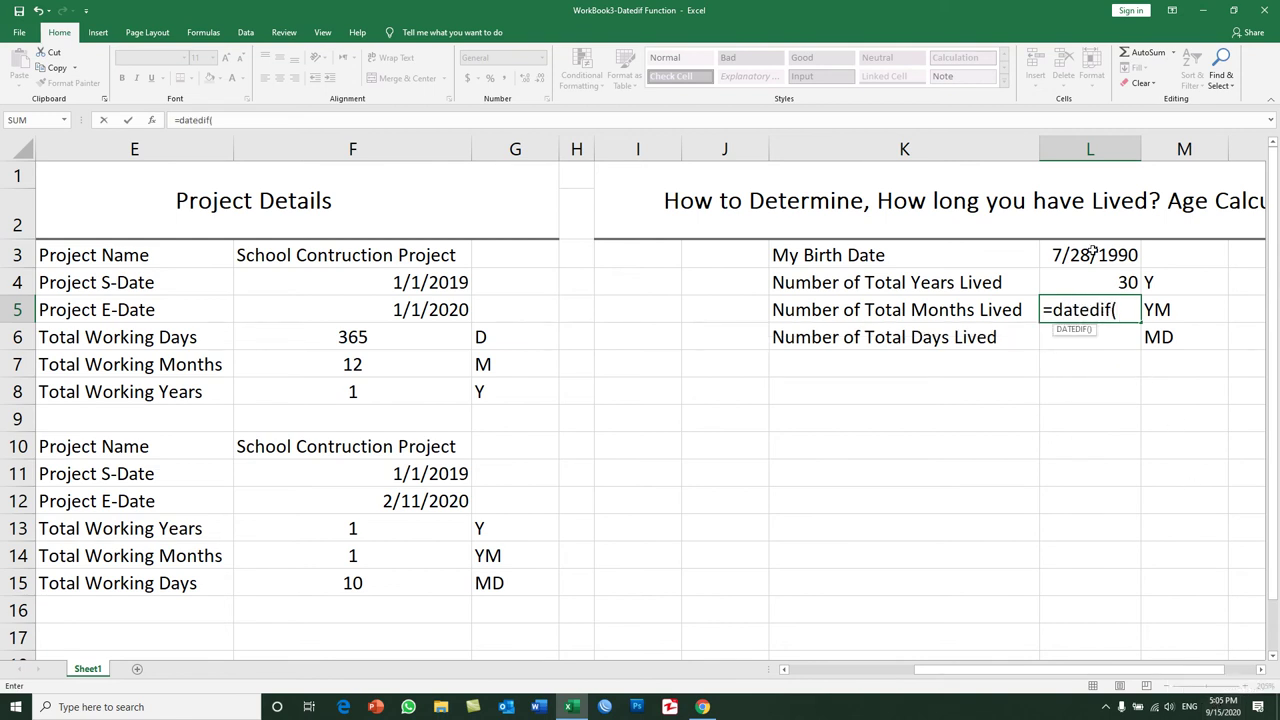
- Complete L5 as =DATEDIF(L3,TODAY(),"YM"), returning 1 month
{"action": "left_click", "coordinate": [1096, 256]}
{"action": "type", "text": ",today(),"}
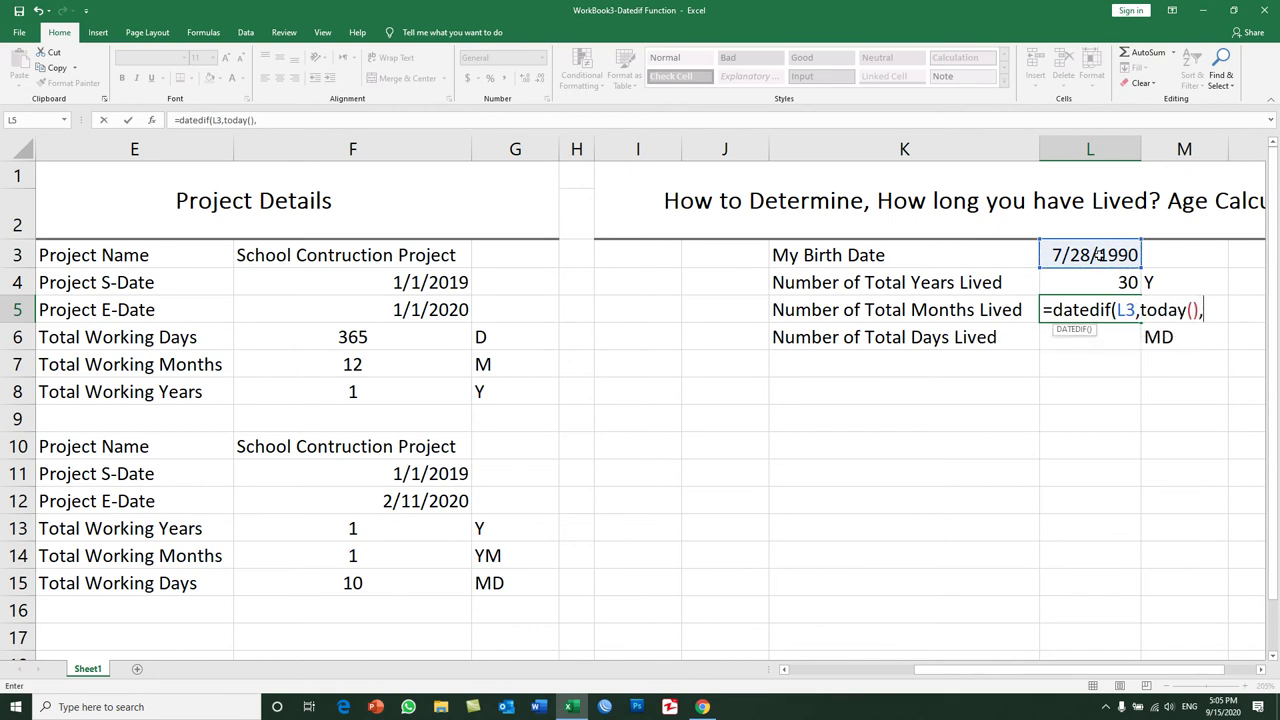
{"action": "type", "text": "\"YM\")"}
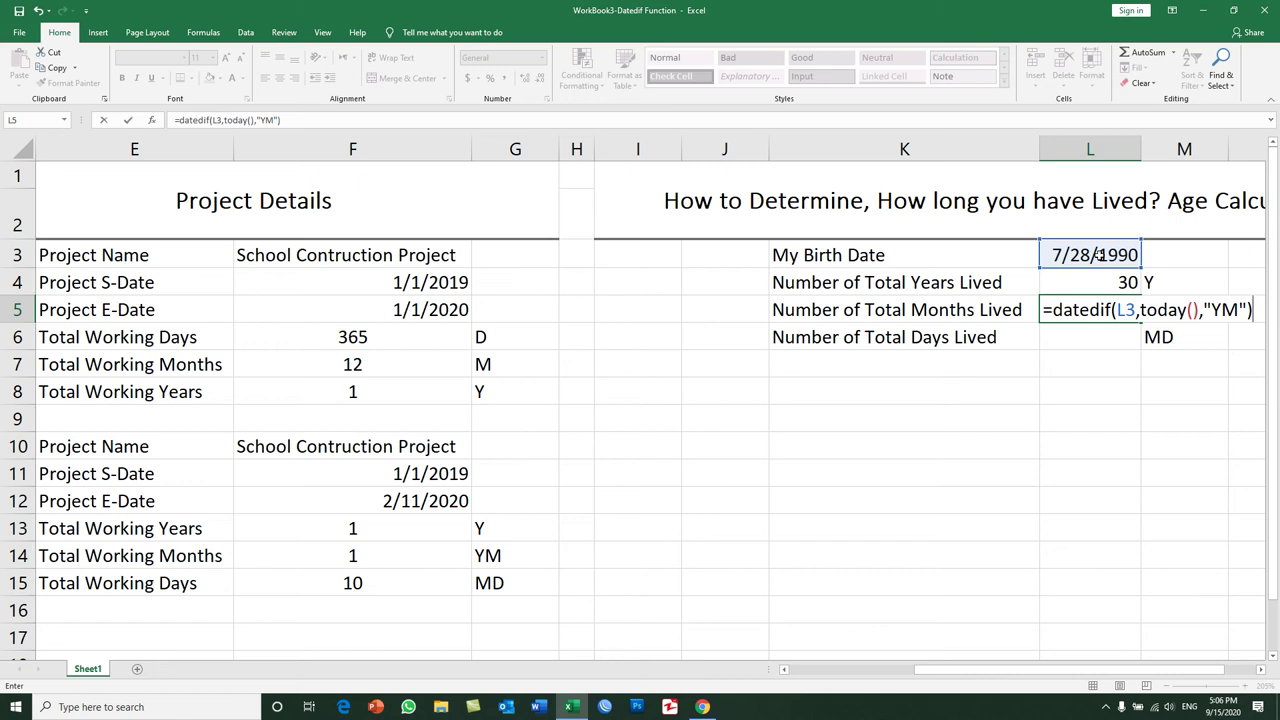
{"action": "key", "text": "Return"}
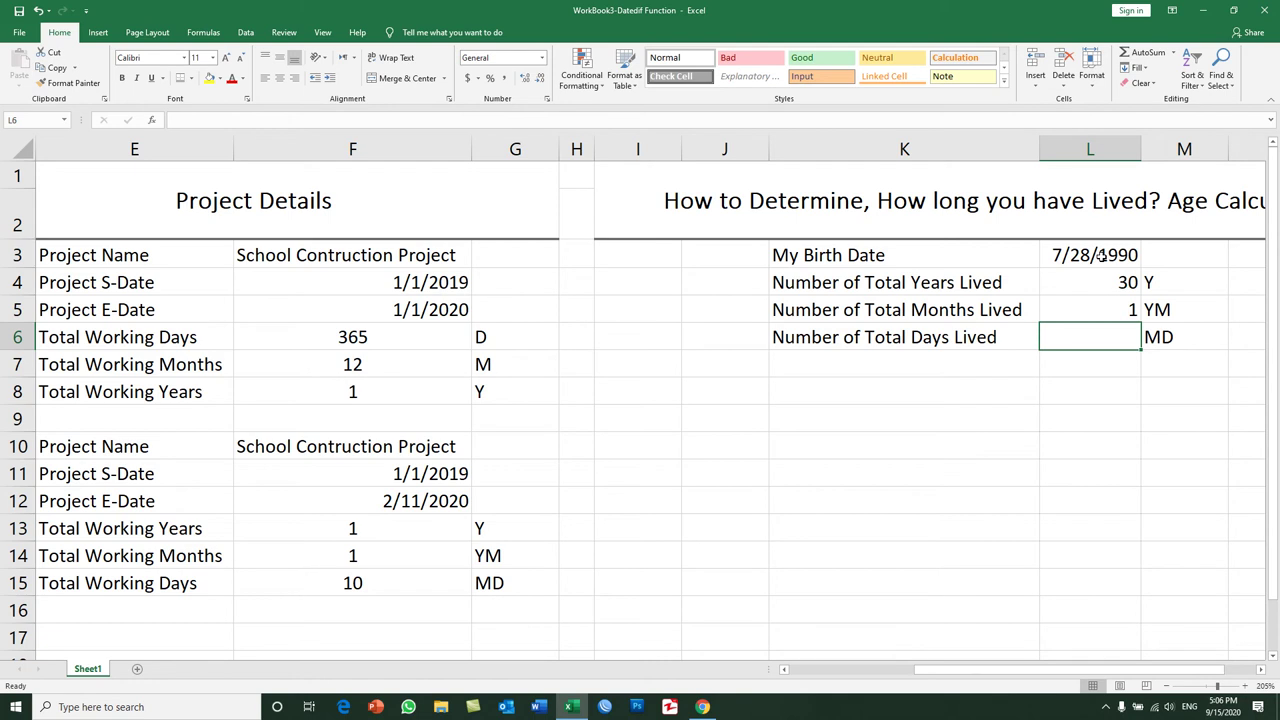
- Enter =DATEDIF(L3,TODAY(),"MD") in L6, returning 18 days
{"action": "type", "text": "=datedif("}
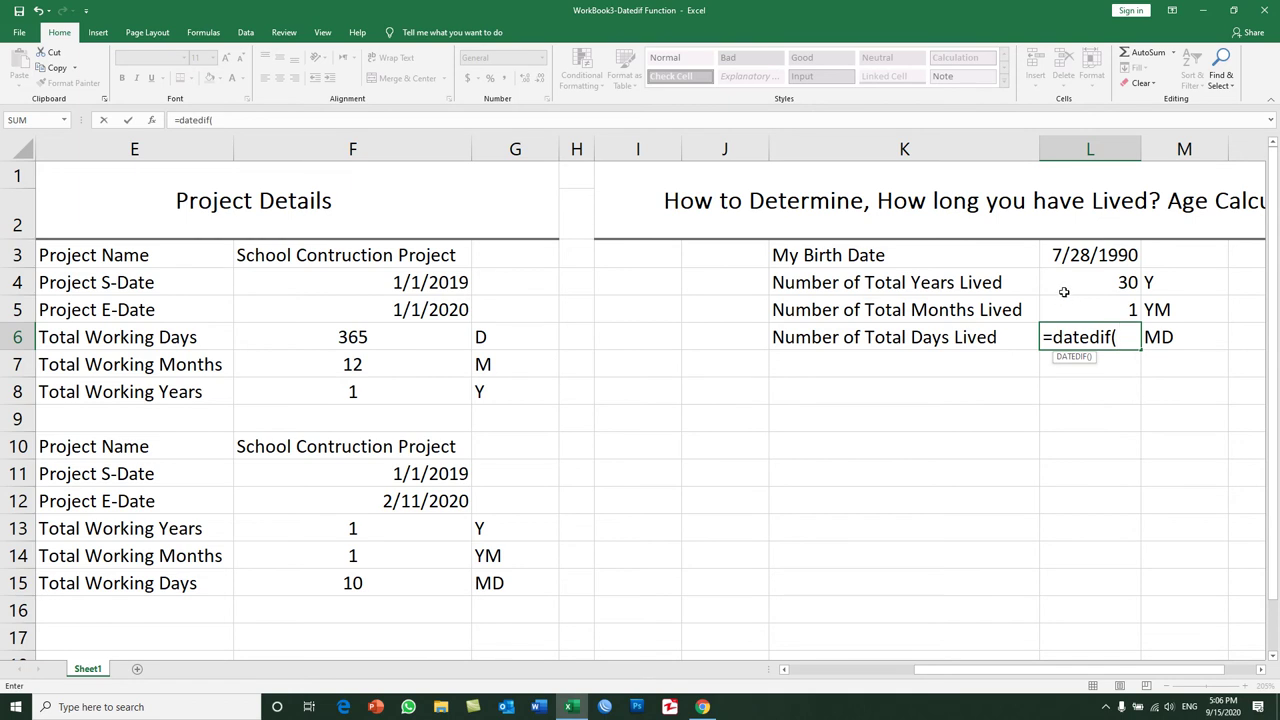
{"action": "left_click", "coordinate": [1062, 254]}
{"action": "type", "text": ",todady"}
{"action": "key", "text": "BackSpace"}
{"action": "key", "text": "BackSpace"}
{"action": "key", "text": "BackSpace"}
{"action": "type", "text": "da"}
{"action": "key", "text": "BackSpace"}
{"action": "key", "text": "BackSpace"}
{"action": "type", "text": "ay"}
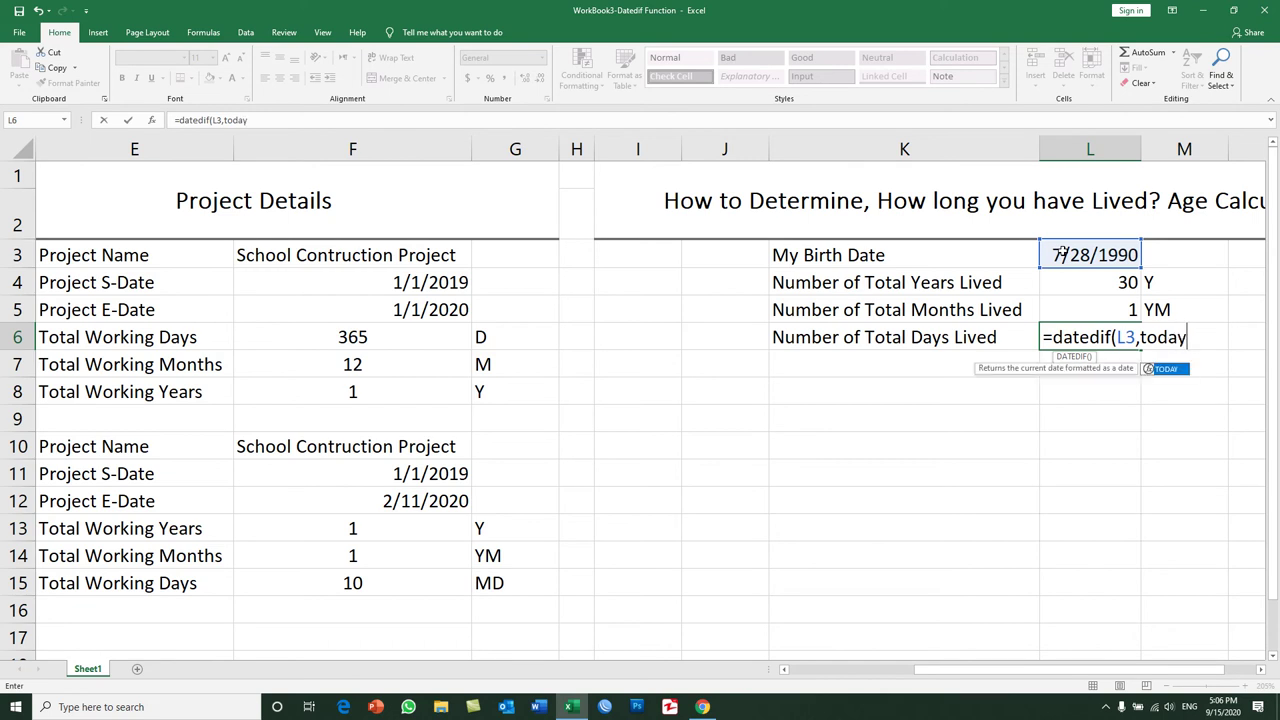
{"action": "type", "text": "()"}
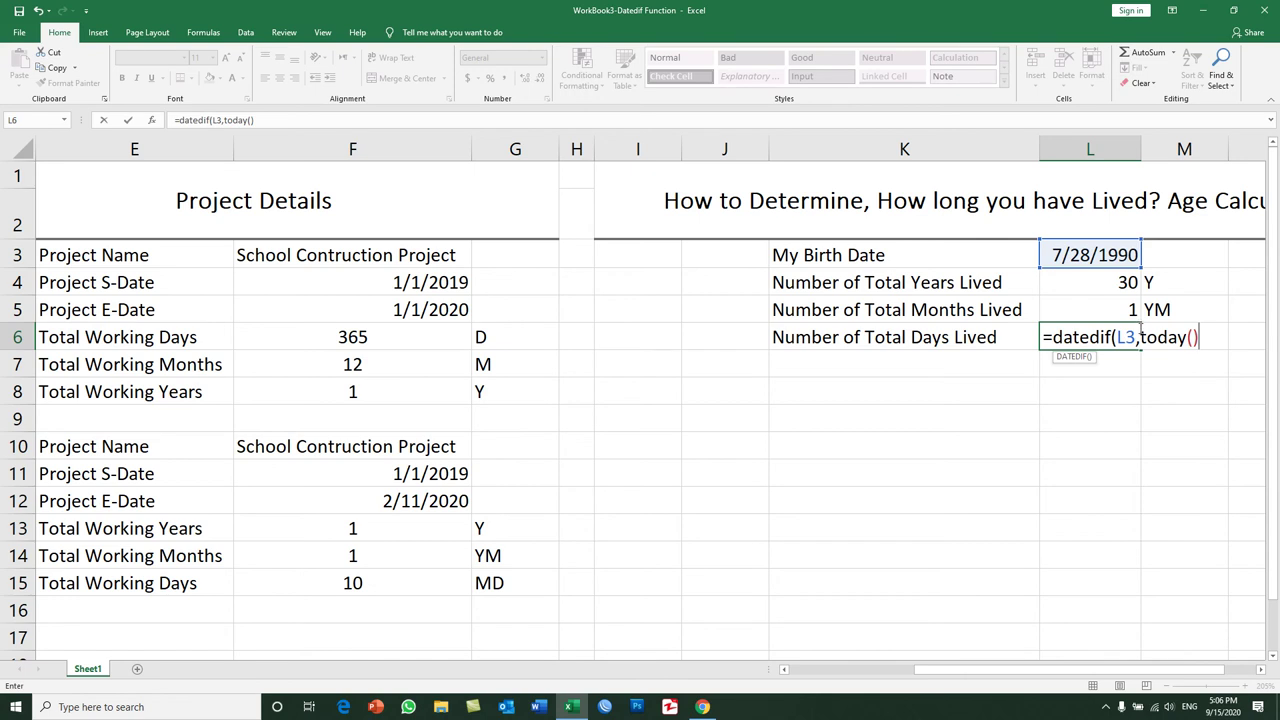
{"action": "left_click_drag", "start_coordinate": [1140, 337], "coordinate": [1197, 338]}
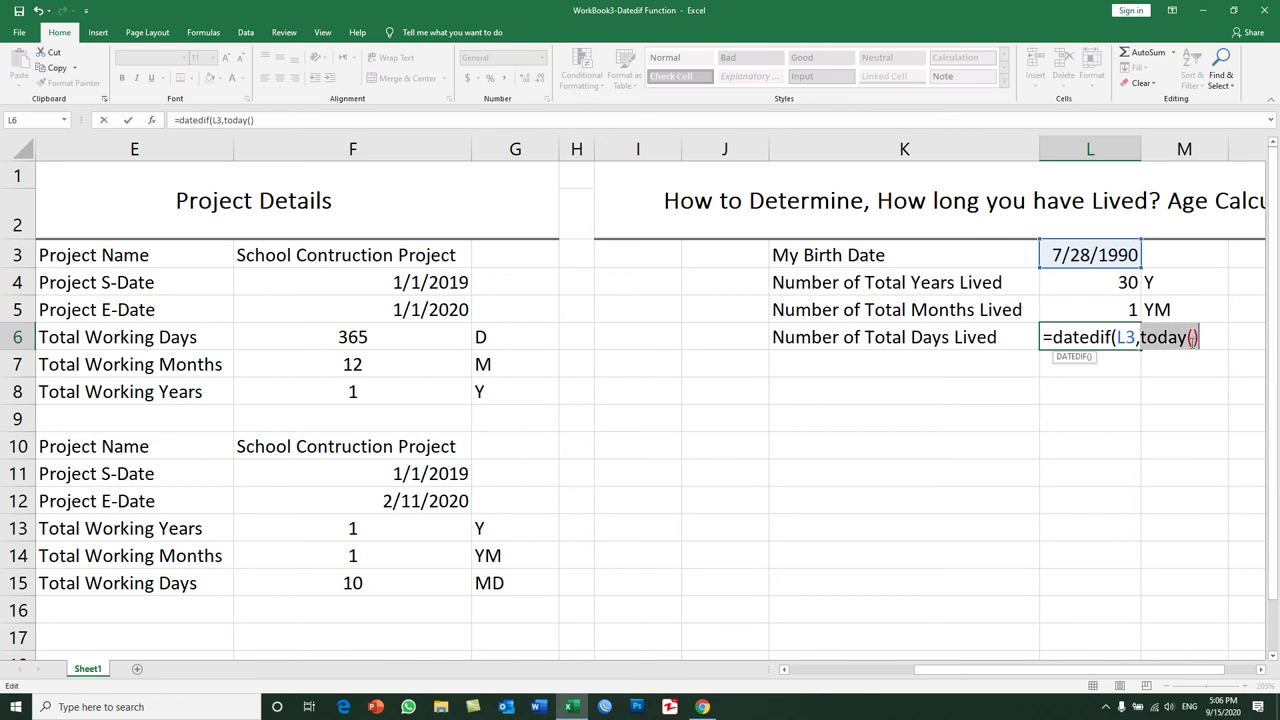
{"action": "left_click", "coordinate": [1201, 338]}
{"action": "type", "text": ",\"MD\")"}
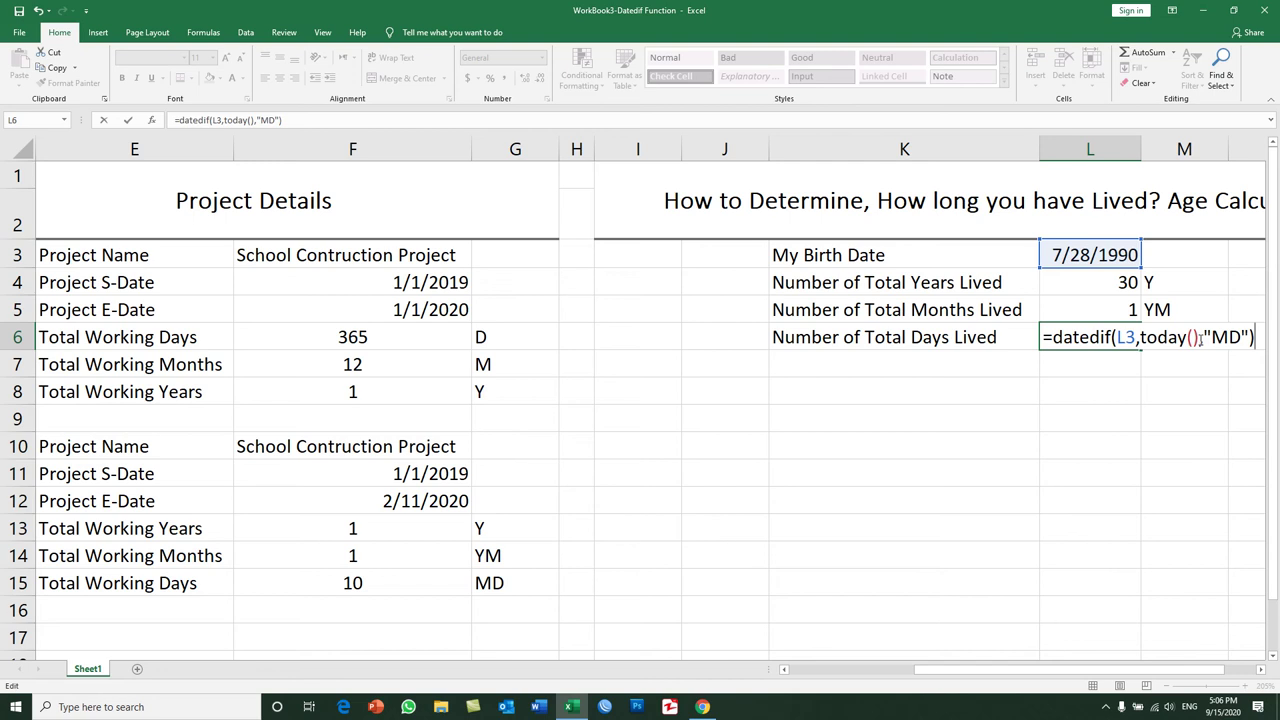
{"action": "key", "text": "Return"}
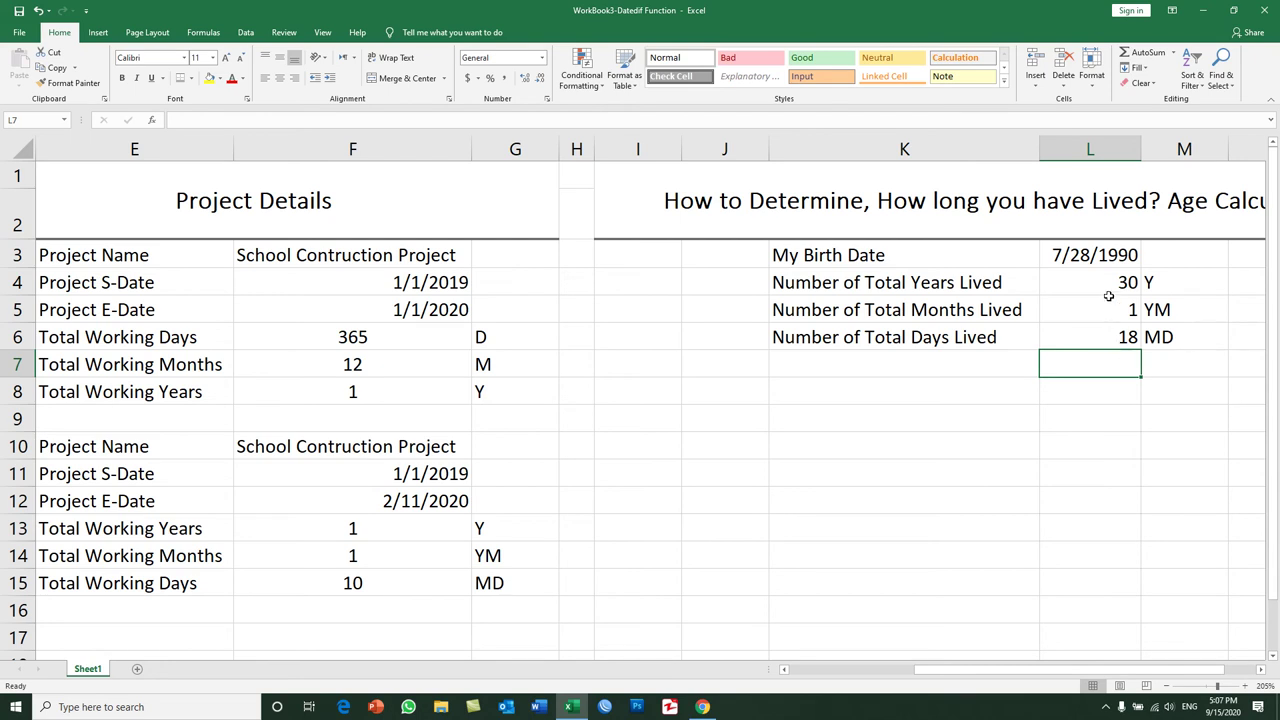
{"action": "left_click", "coordinate": [972, 281]}
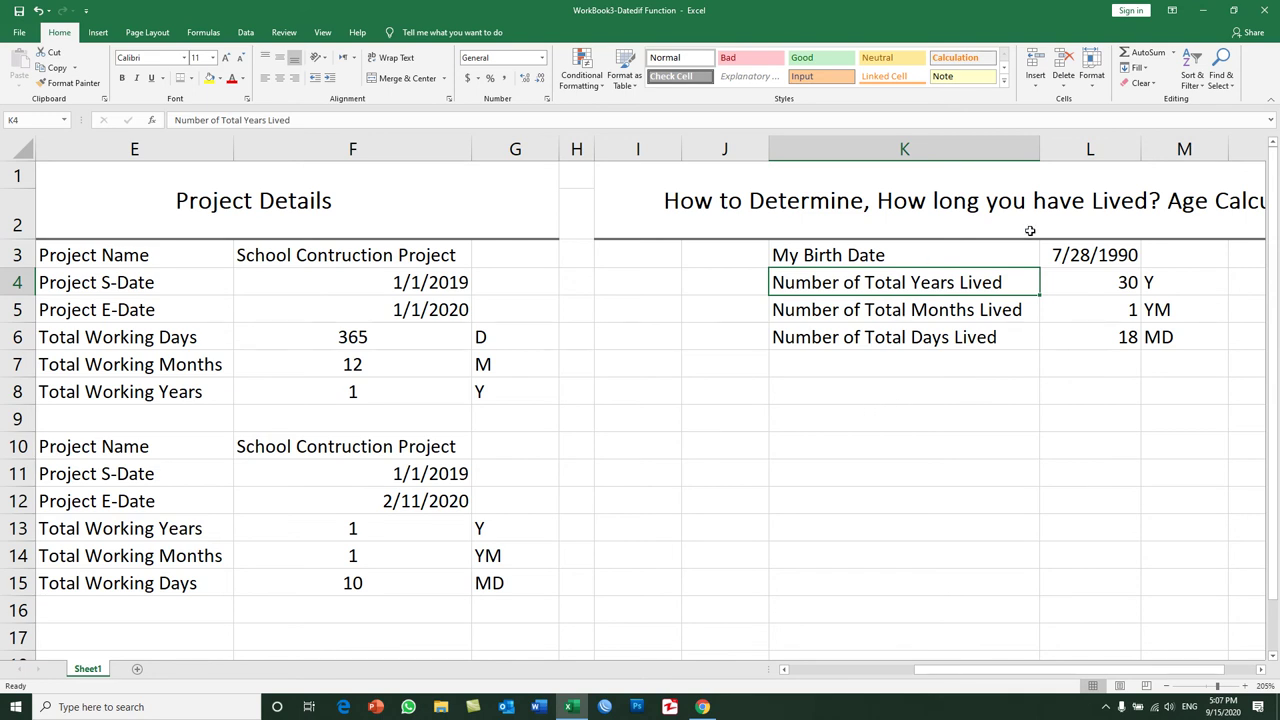
{"action": "left_click", "coordinate": [1082, 255]}
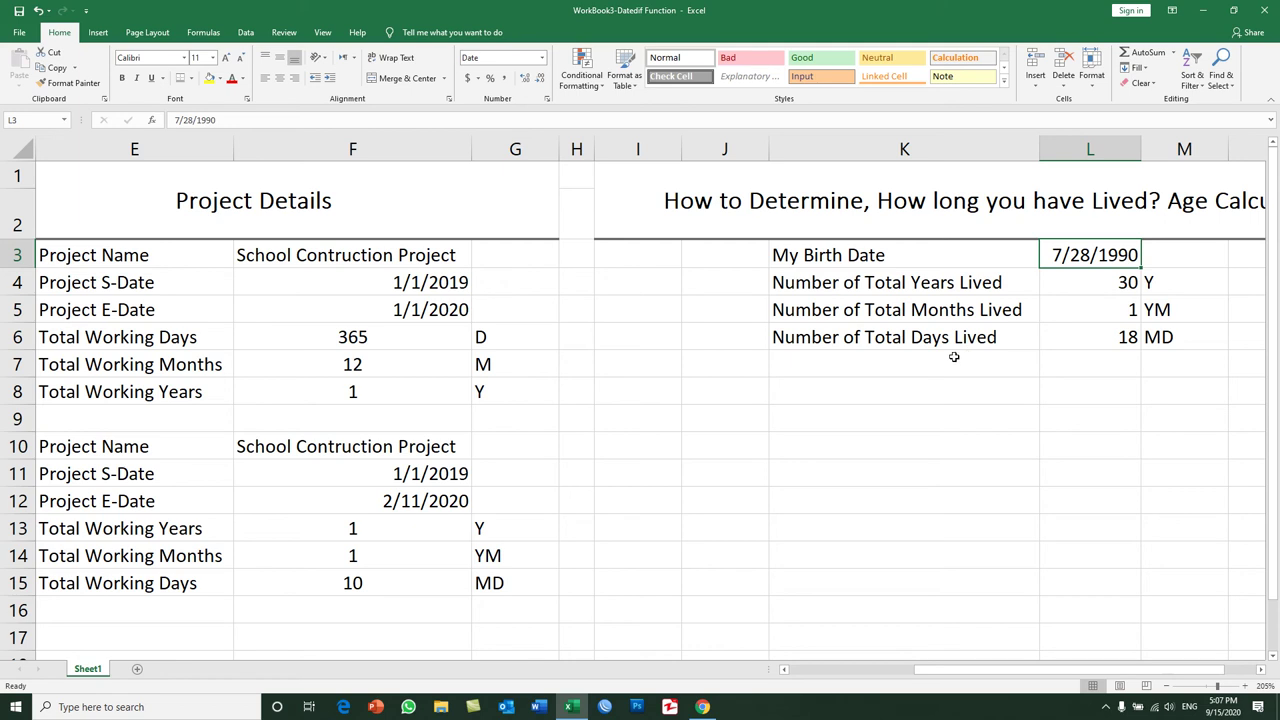
{"action": "left_click", "coordinate": [865, 258]}
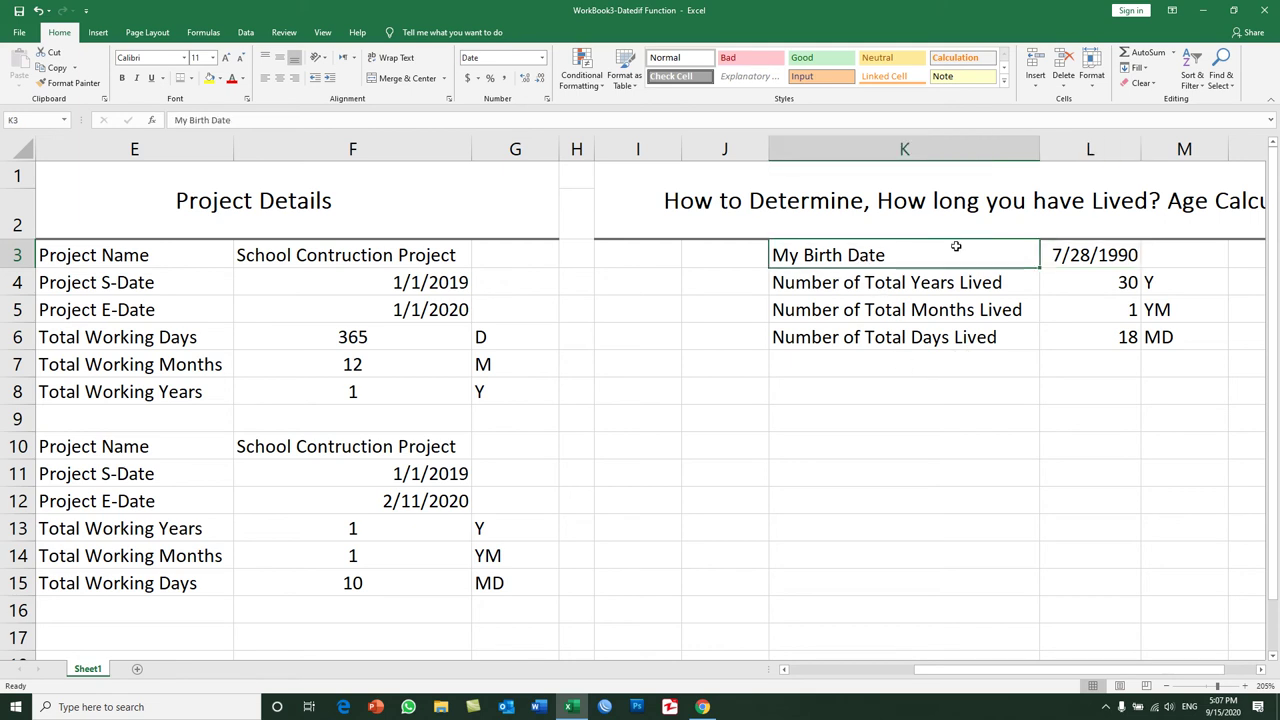
{"action": "left_click_drag", "start_coordinate": [872, 256], "coordinate": [1044, 250]}
{"action": "key", "text": "ctrl+c"}
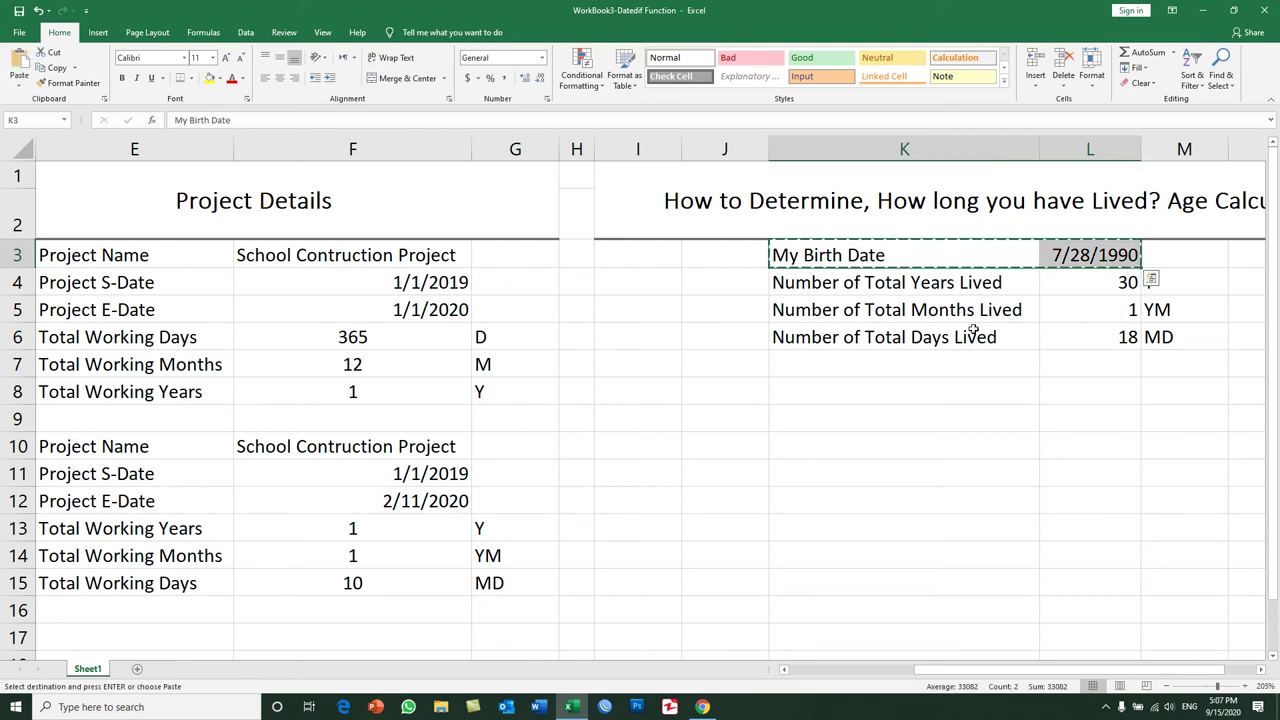
{"action": "left_click", "coordinate": [843, 440]}
{"action": "key", "text": "ctrl+v"}
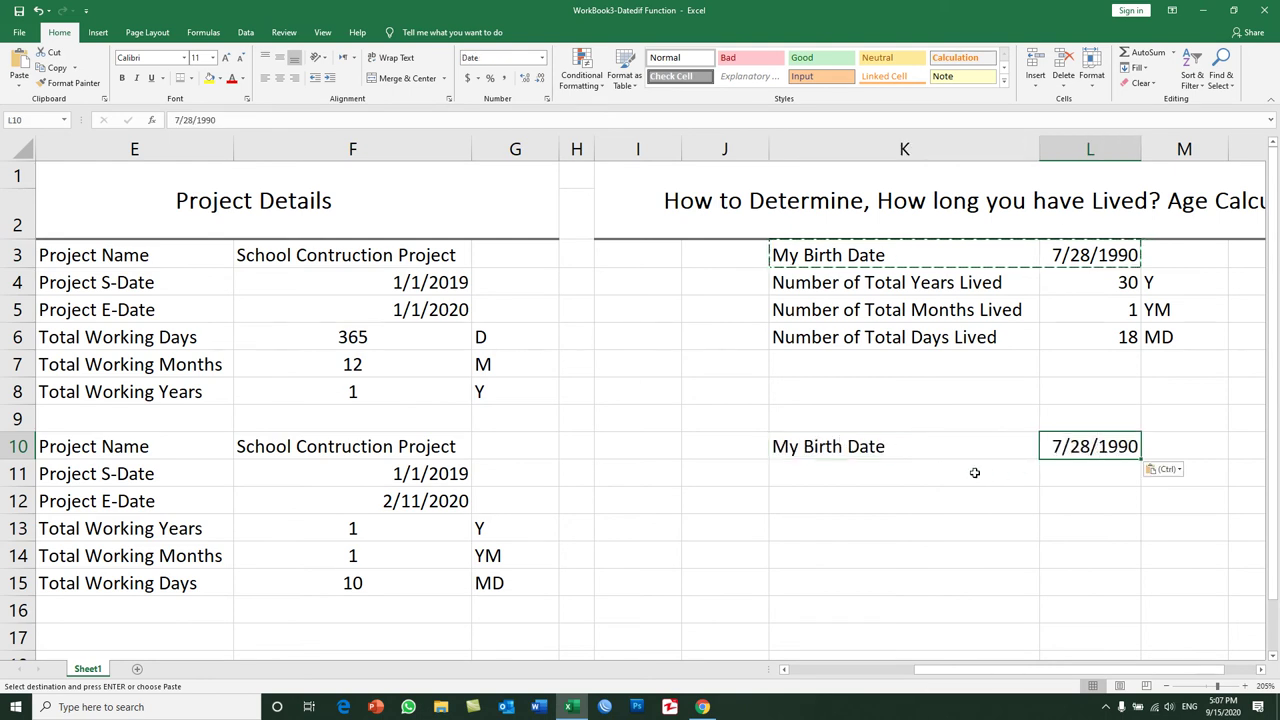
- Add the label 'Age' in K11 below the copied row
{"action": "left_click", "coordinate": [948, 473]}
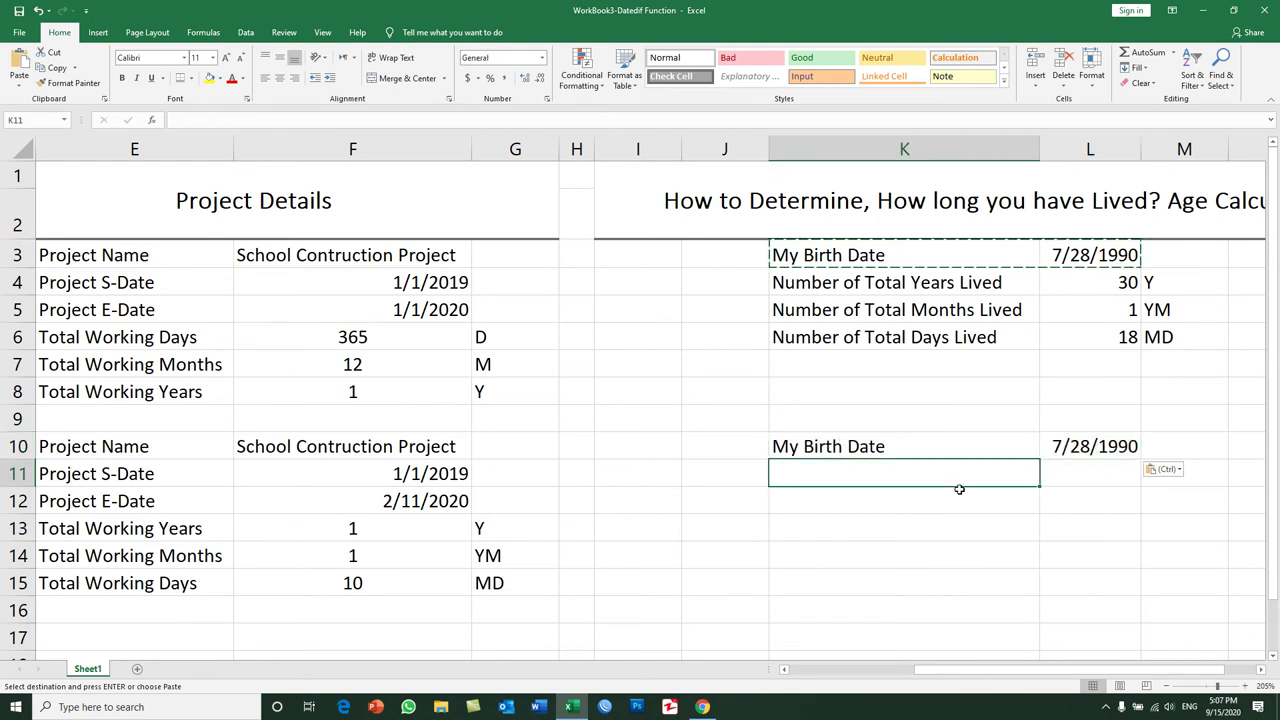
{"action": "type", "text": "Age"}
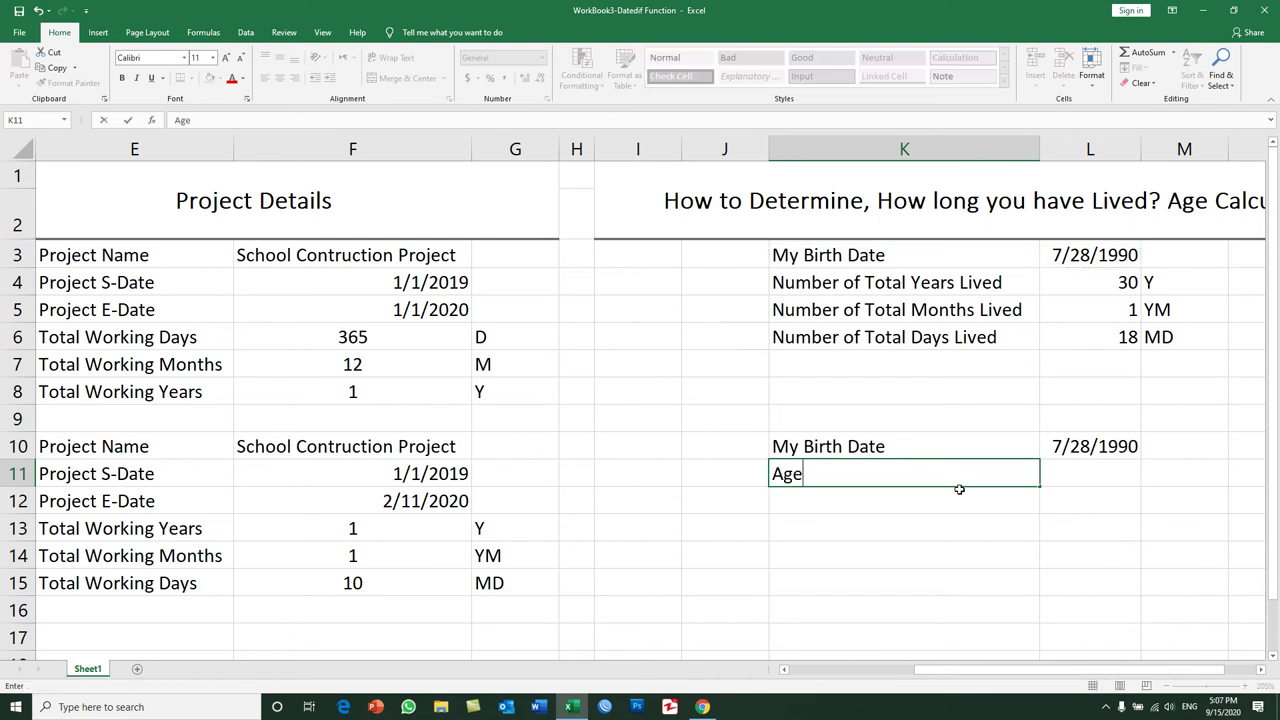
{"action": "key", "text": "Return"}
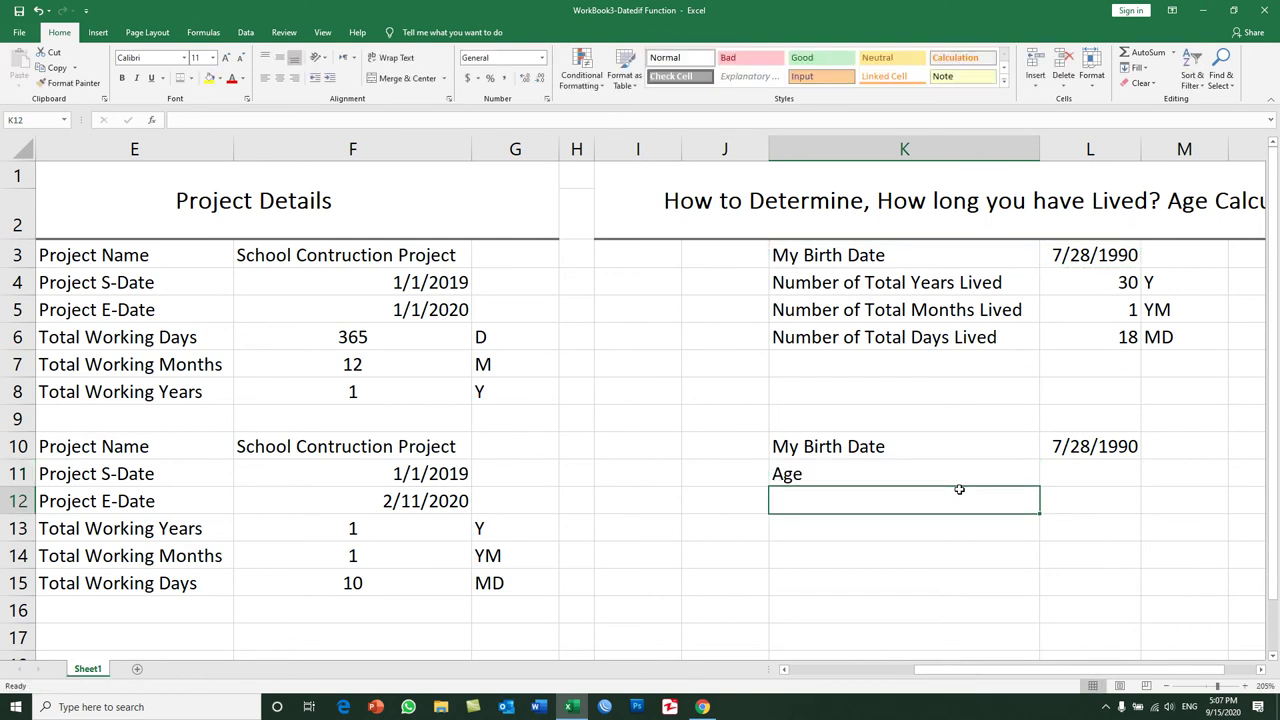
{"action": "left_click", "coordinate": [1066, 472]}
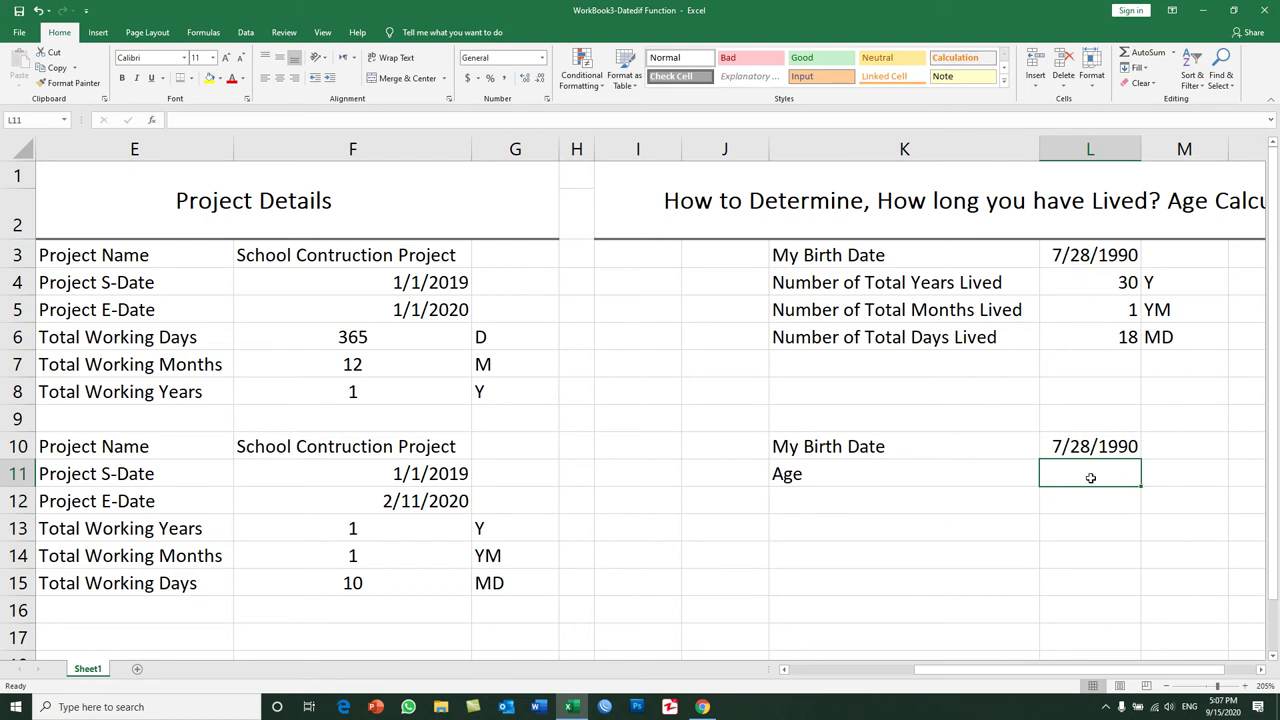
- Begin the L11 formula as =DATEDIF(L10,TODAY(),"Y")& to get the years lived
{"action": "type", "text": "=datedif("}
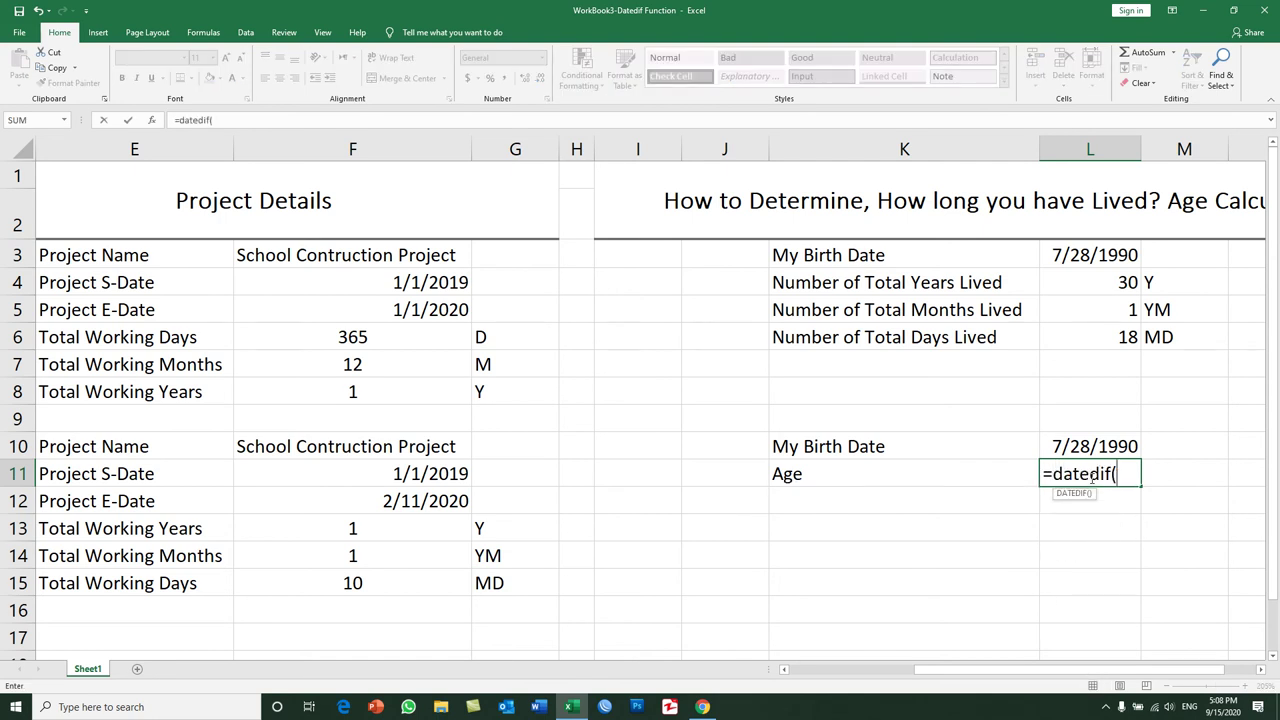
{"action": "left_click", "coordinate": [1085, 446]}
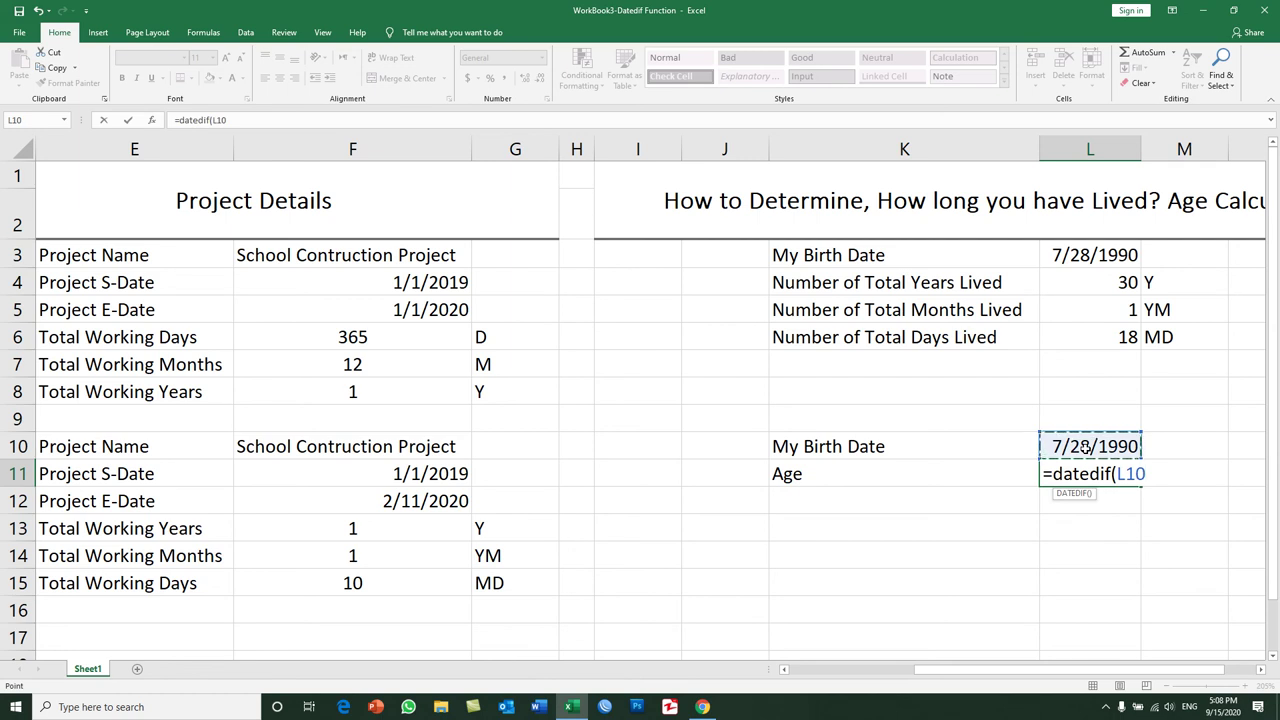
{"action": "type", "text": ",todau"}
{"action": "key", "text": "BackSpace"}
{"action": "type", "text": "y"}
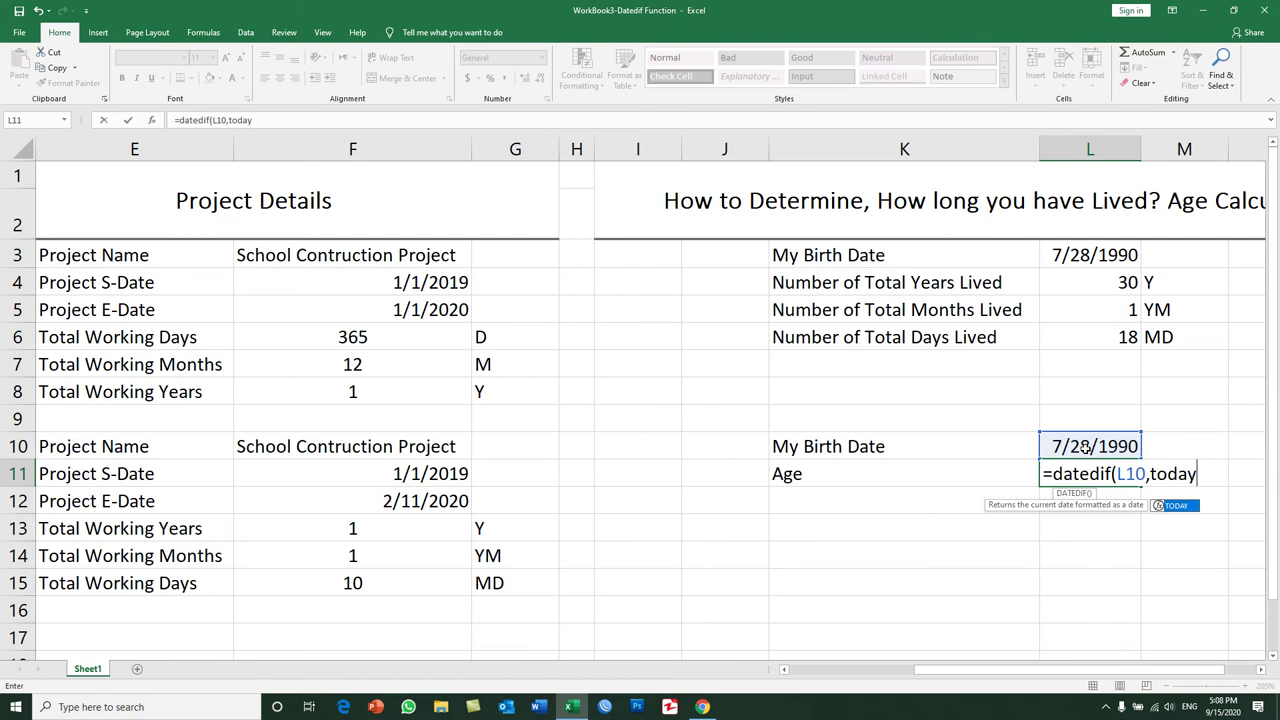
{"action": "type", "text": "()"}
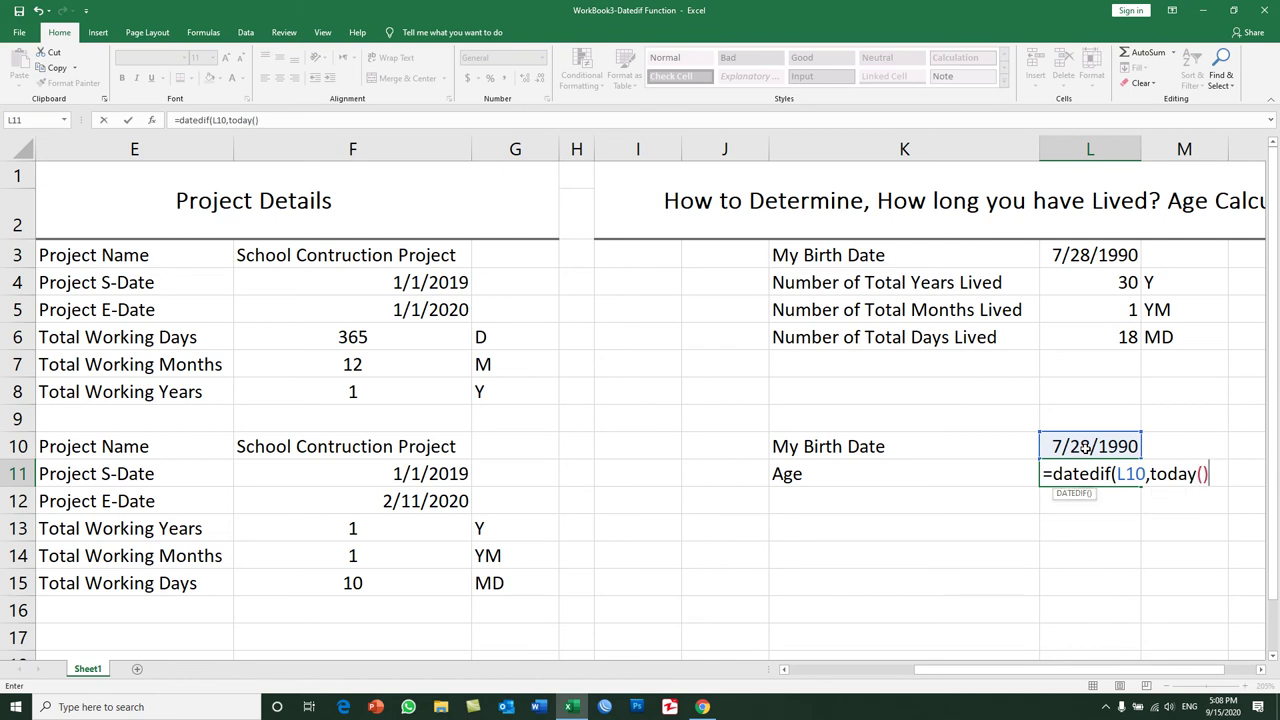
{"action": "type", "text": ","}
{"action": "type", "text": "\"Y\""}
{"action": "type", "text": ")"}
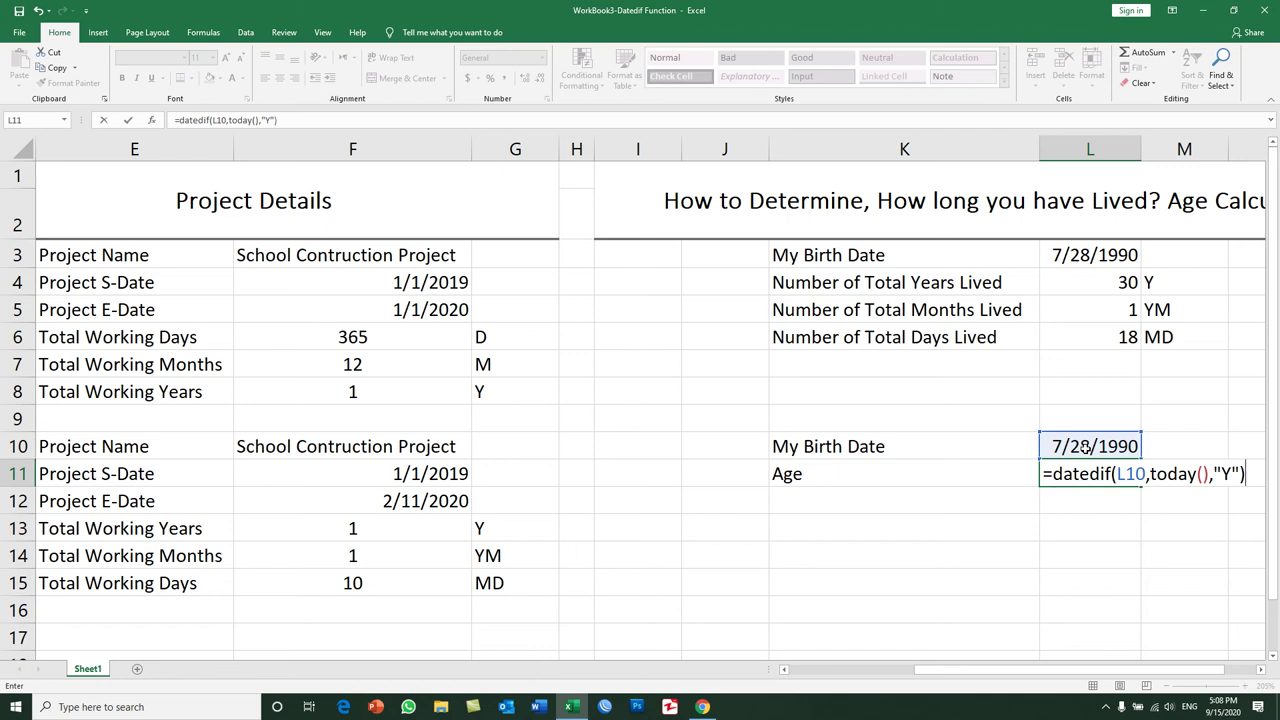
{"action": "type", "text": "&"}
{"action": "left_click_drag", "start_coordinate": [1245, 474], "coordinate": [1052, 474]}
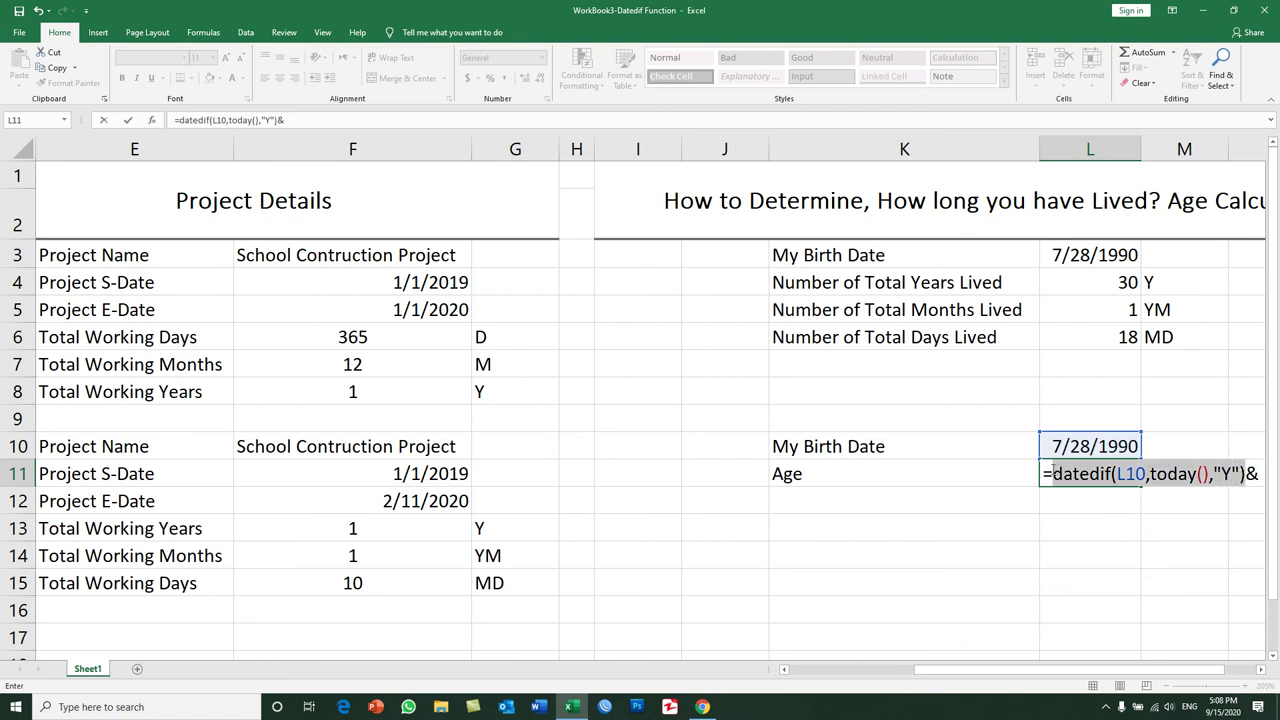
- Append "Year", the DATEDIF "YM" months with "Months", and the "MD" days with "Days"
{"action": "left_click", "coordinate": [1258, 672]}
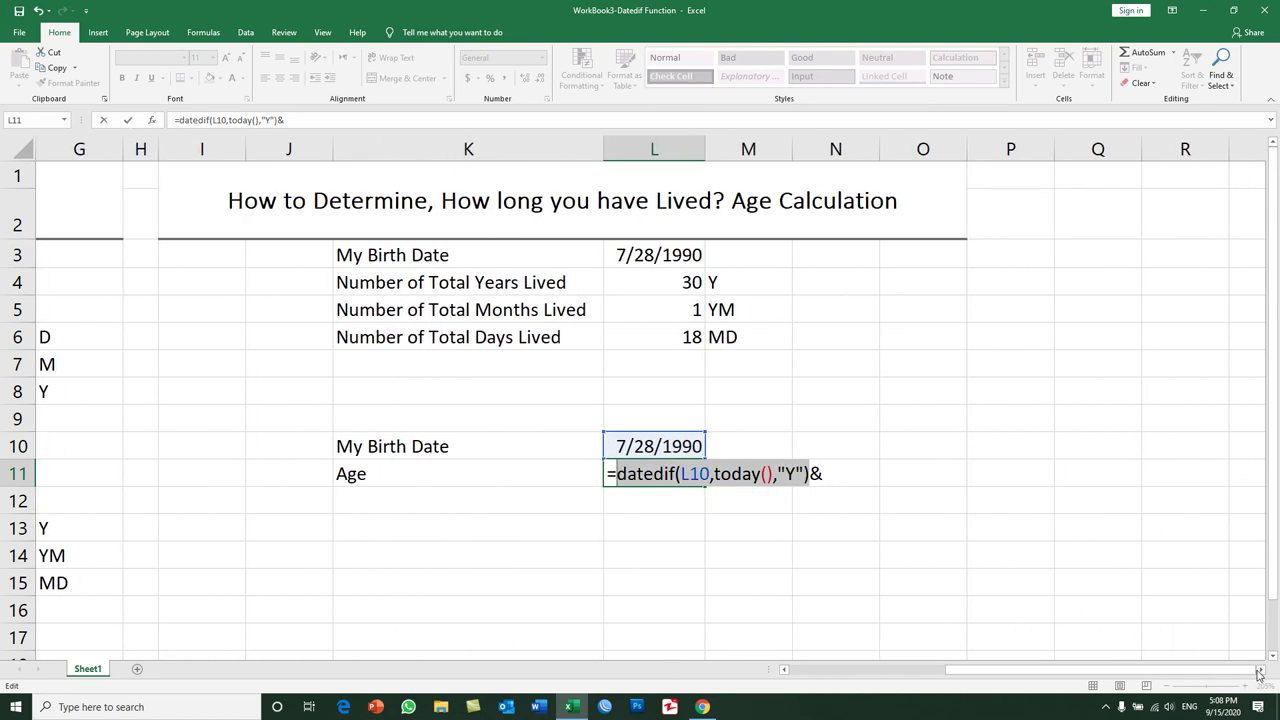
{"action": "left_click", "coordinate": [810, 473]}
{"action": "left_click", "coordinate": [825, 473]}
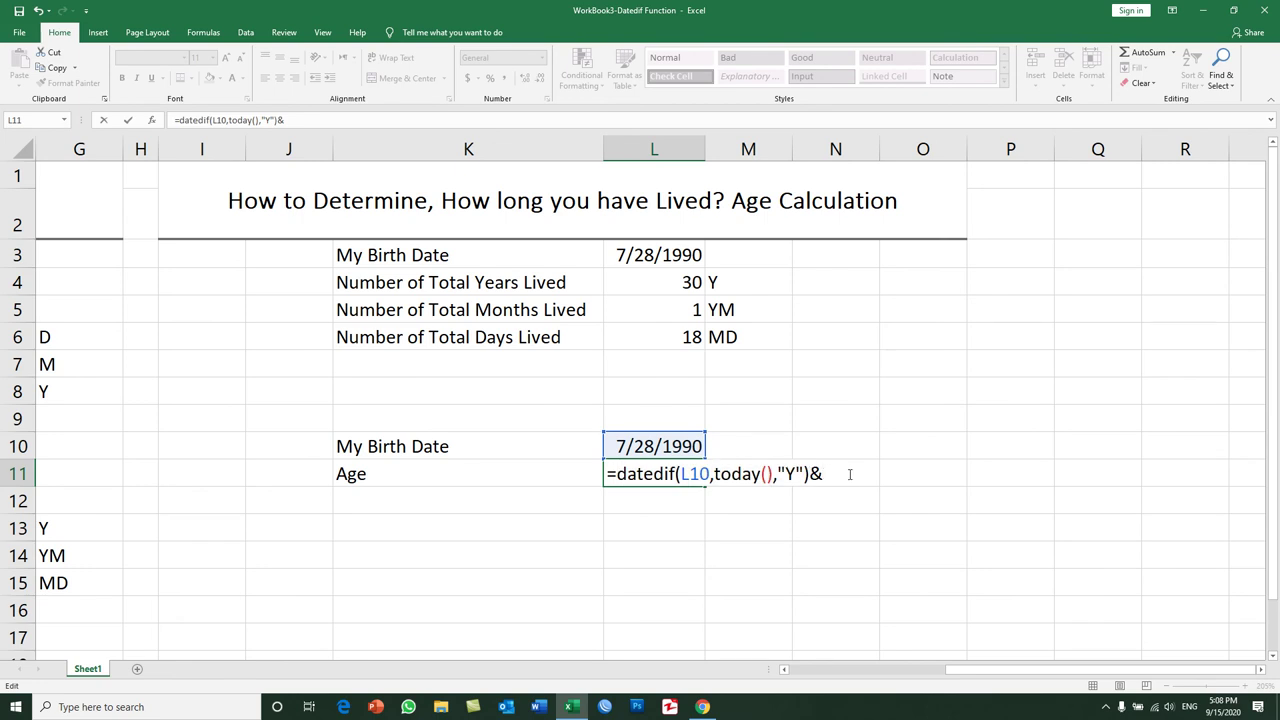
{"action": "type", "text": "\"Year"}
{"action": "type", "text": "\""}
{"action": "type", "text": "&datedif("}
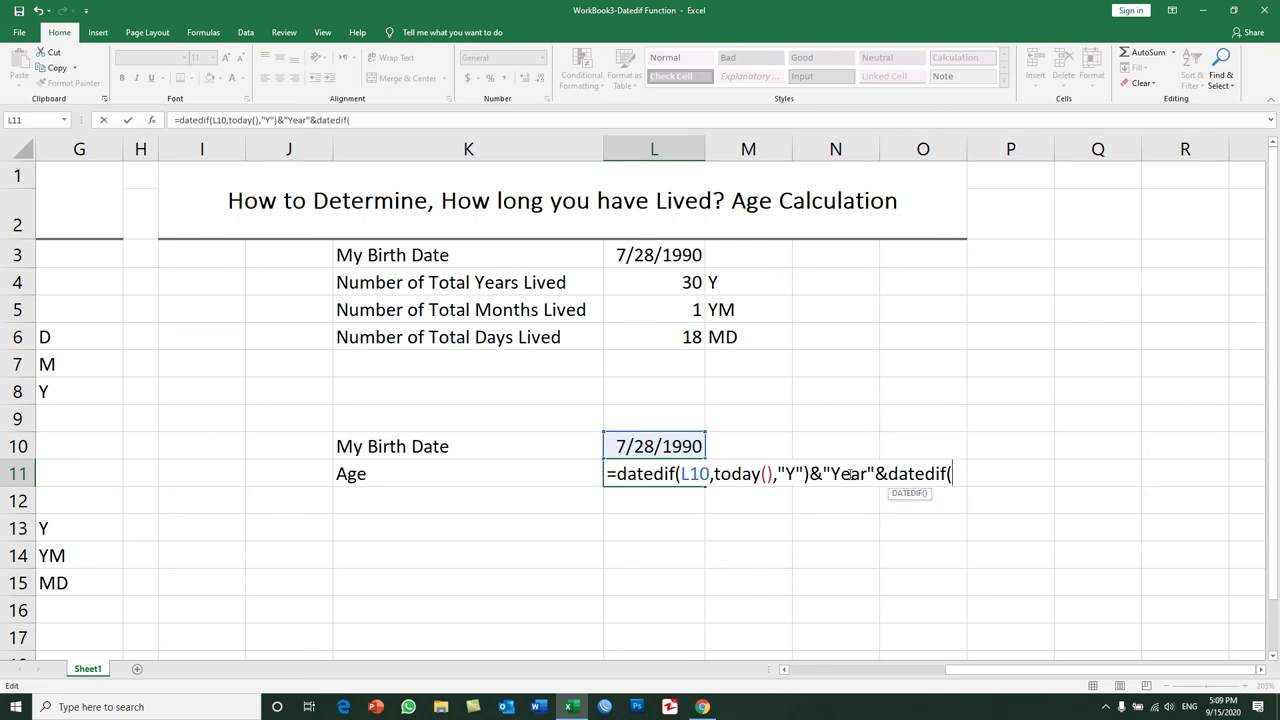
{"action": "left_click", "coordinate": [662, 446]}
{"action": "type", "text": ",today"}
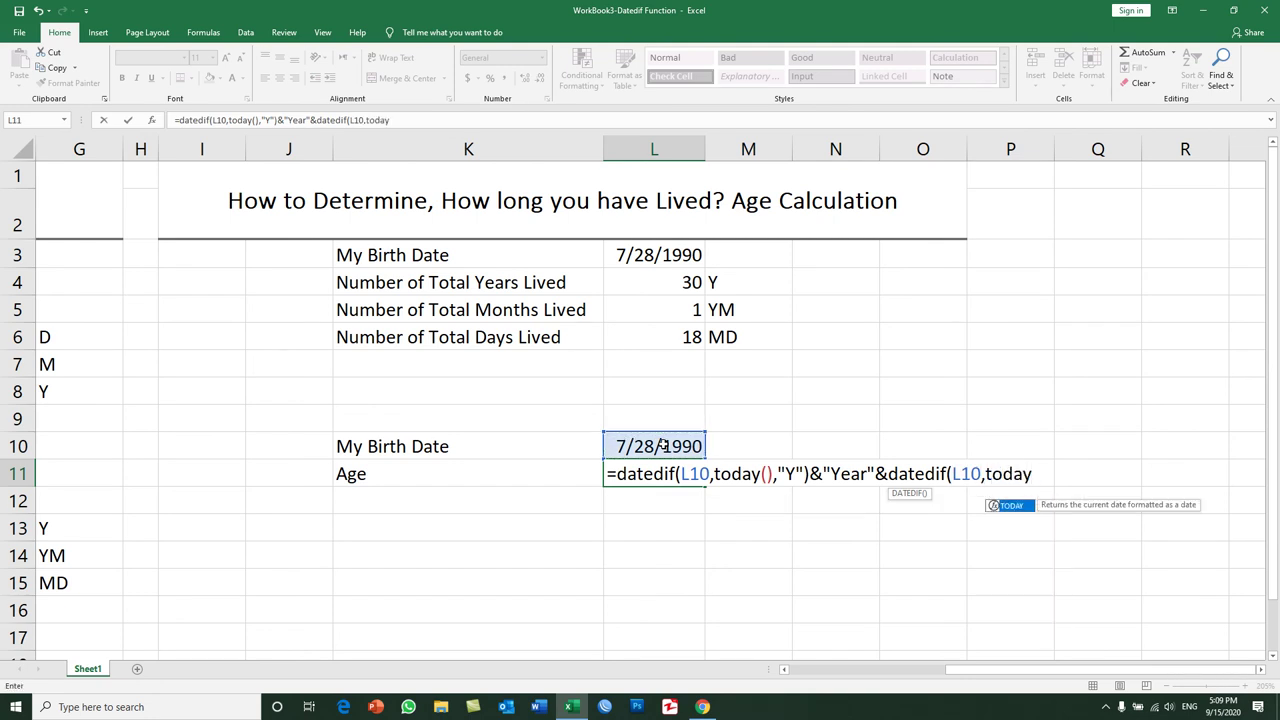
{"action": "type", "text": "(),"}
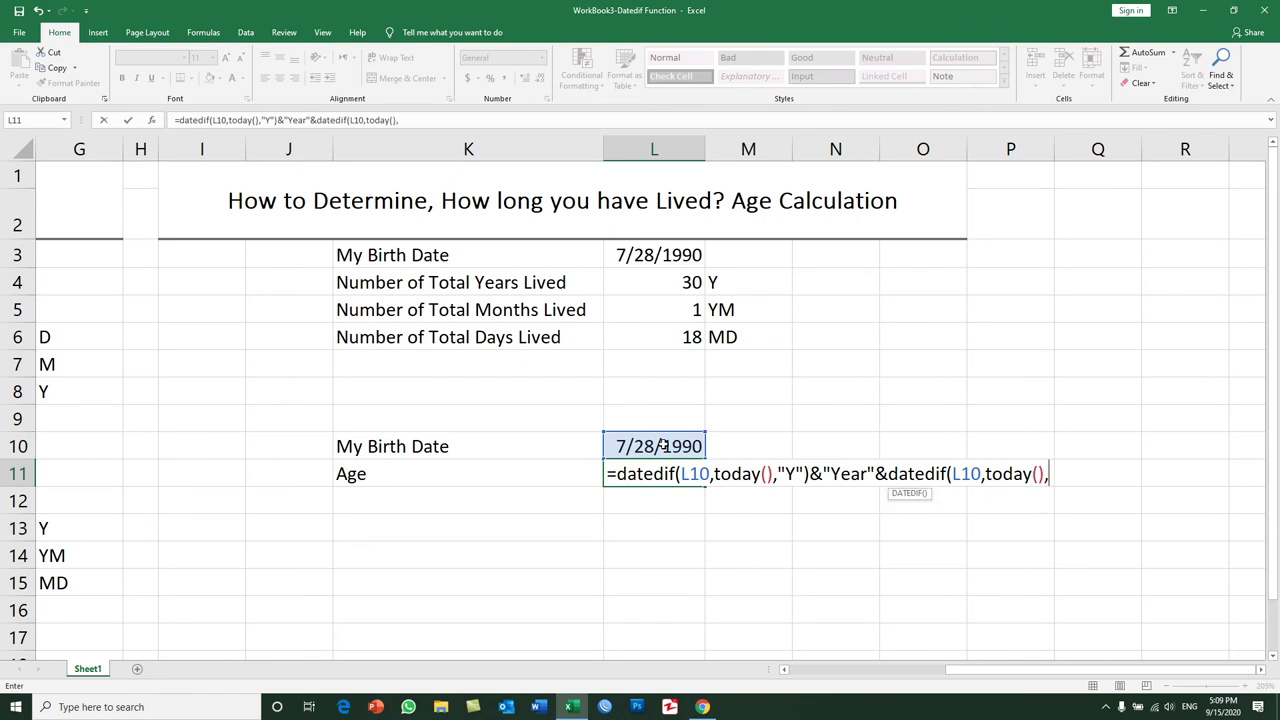
{"action": "type", "text": "\"Y"}
{"action": "type", "text": "M\")"}
{"action": "type", "text": "&"}
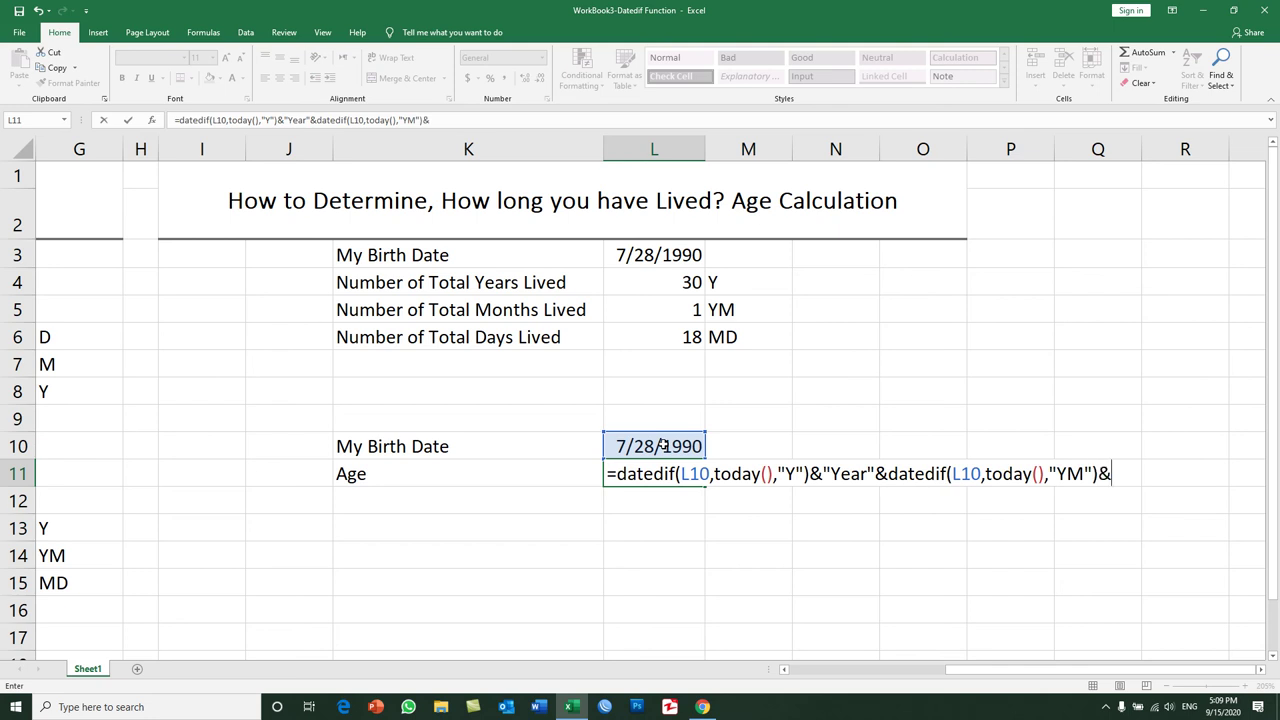
{"action": "type", "text": "\"Months\""}
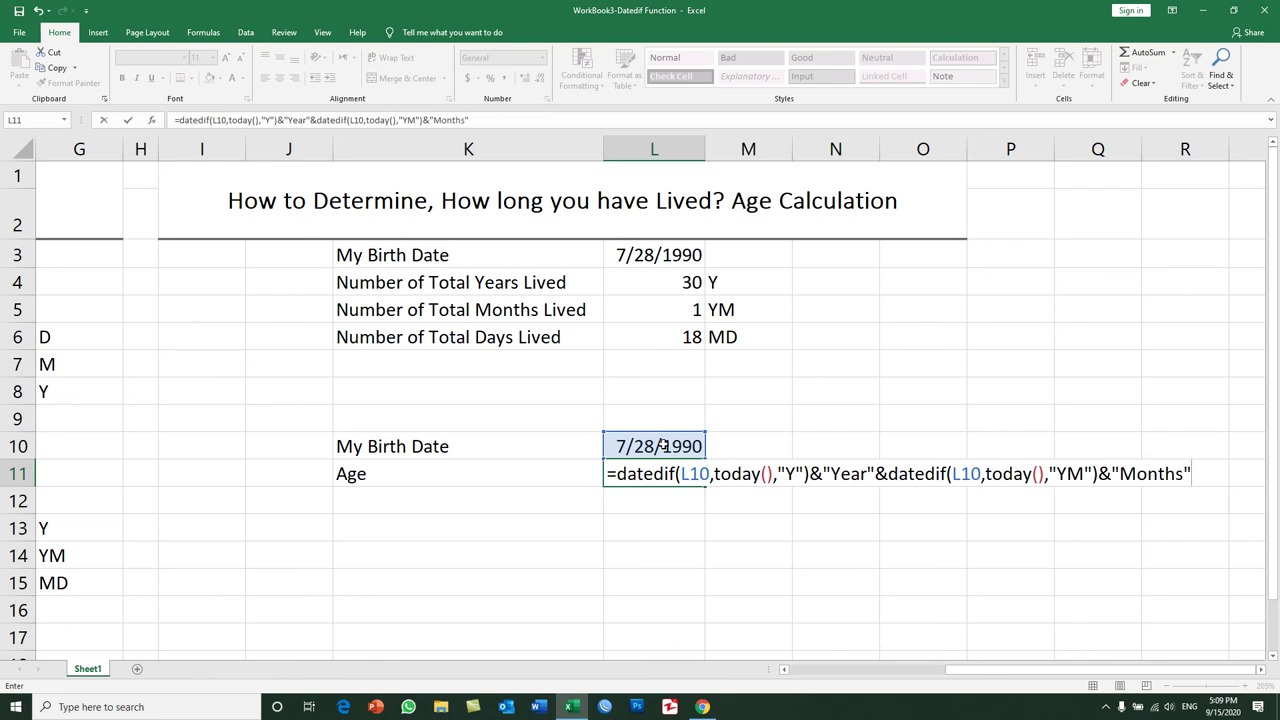
{"action": "type", "text": "&datedif("}
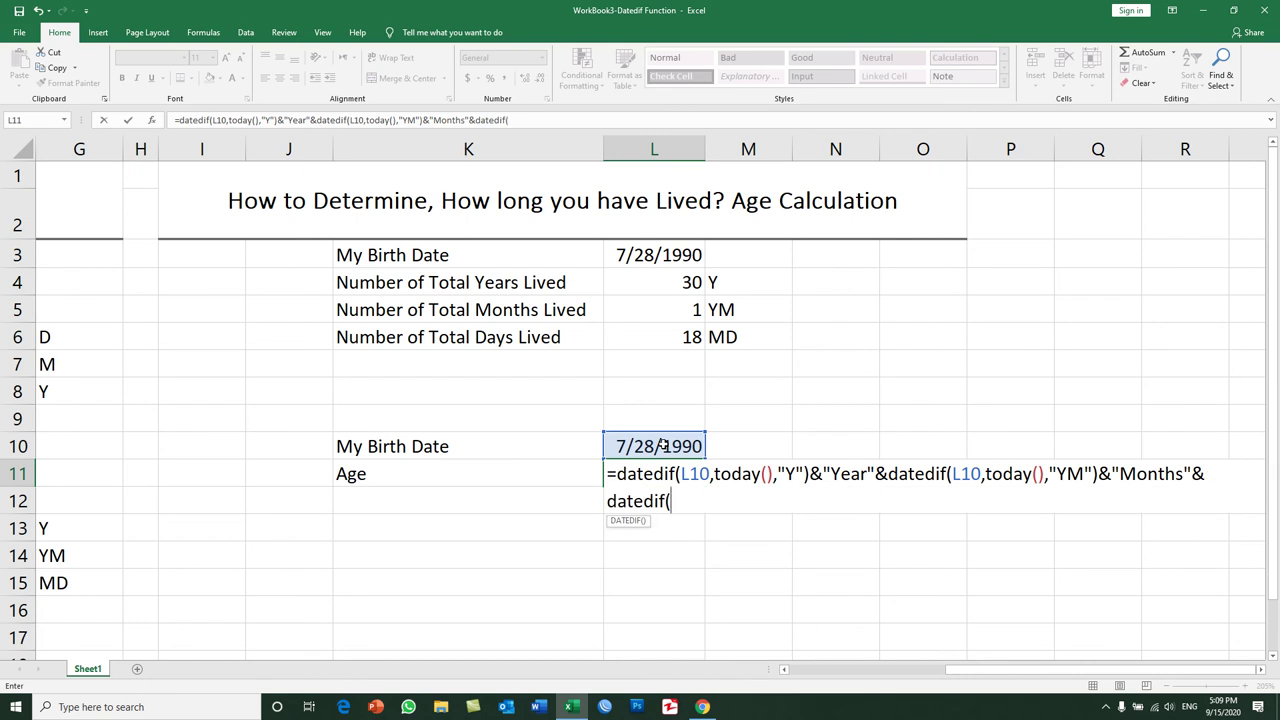
{"action": "left_click", "coordinate": [663, 445]}
{"action": "type", "text": ",today(),\""}
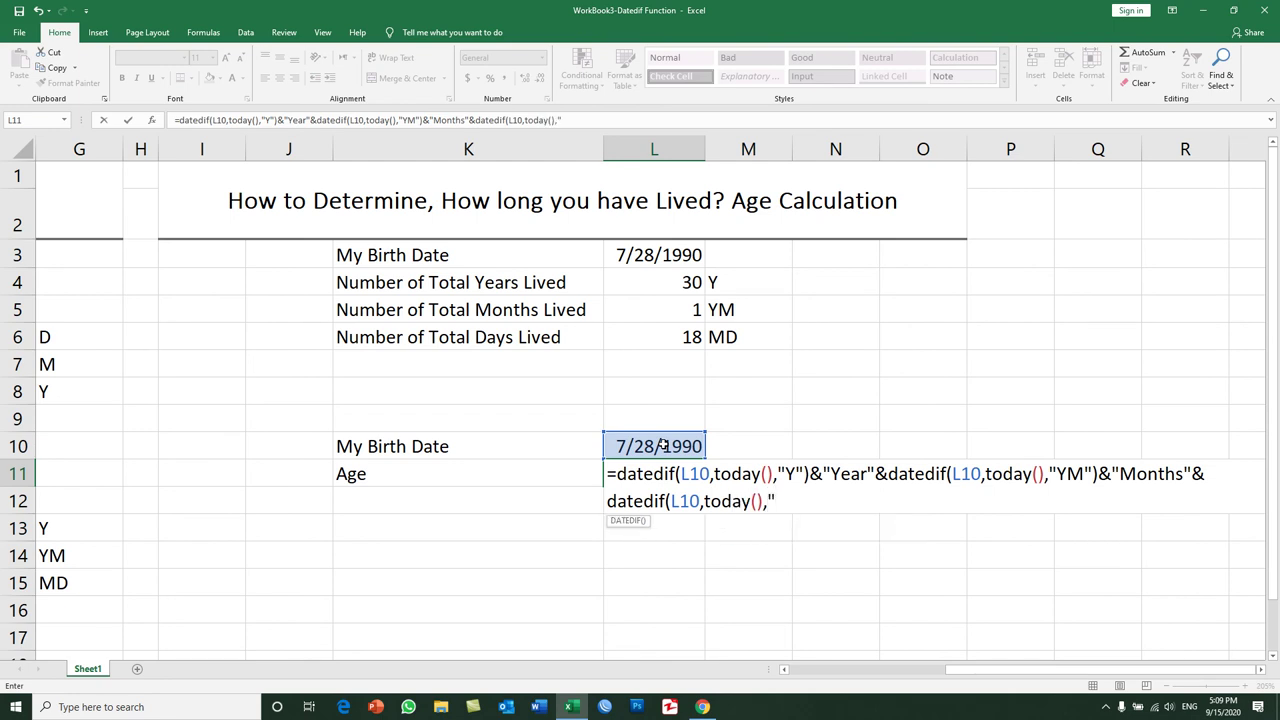
{"action": "type", "text": "MD"}
{"action": "type", "text": "\""}
{"action": "type", "text": ")"}
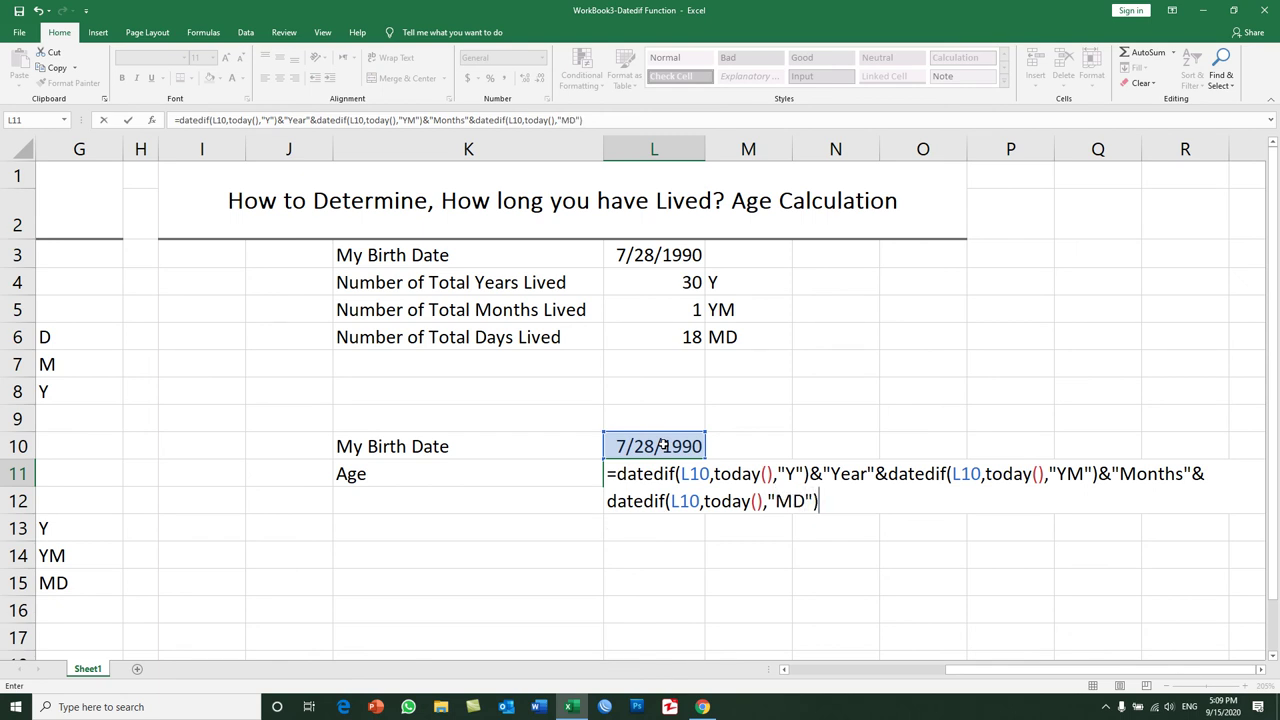
{"action": "type", "text": "&\"Days\""}
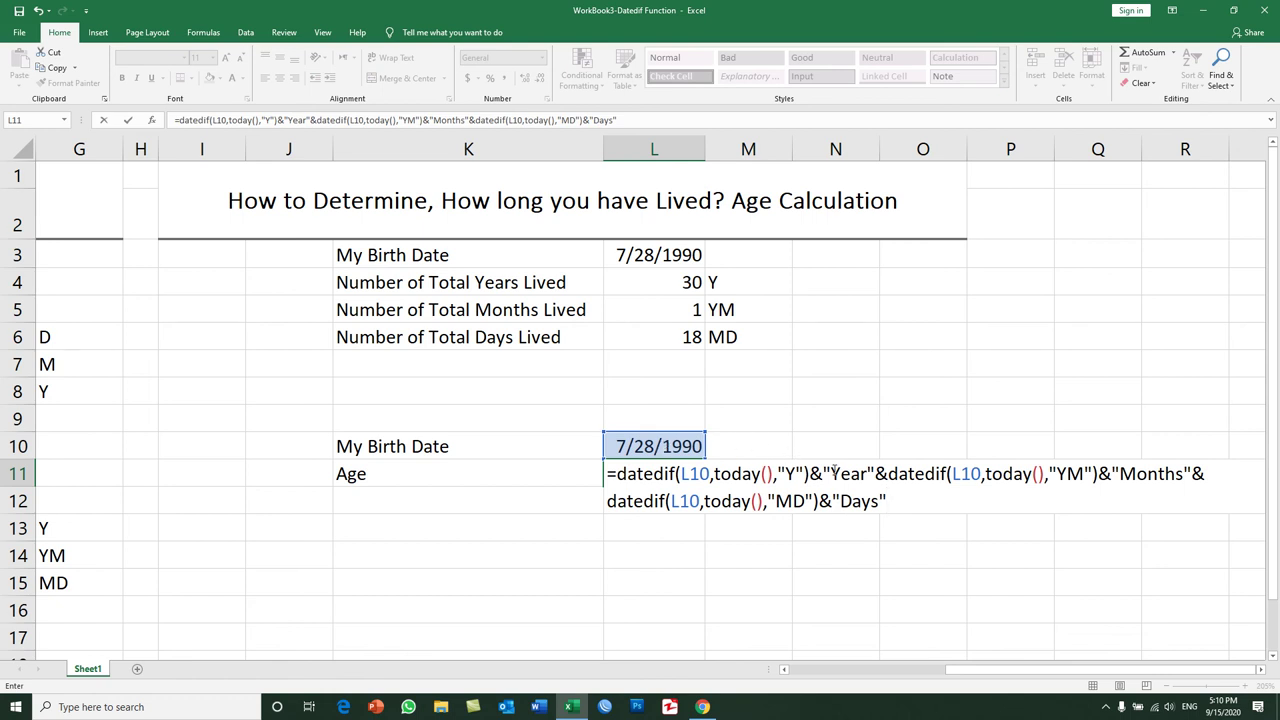
- Add spaces before the Year, Months and Days labels and commit the formula
{"action": "left_click_drag", "start_coordinate": [831, 473], "coordinate": [868, 473]}
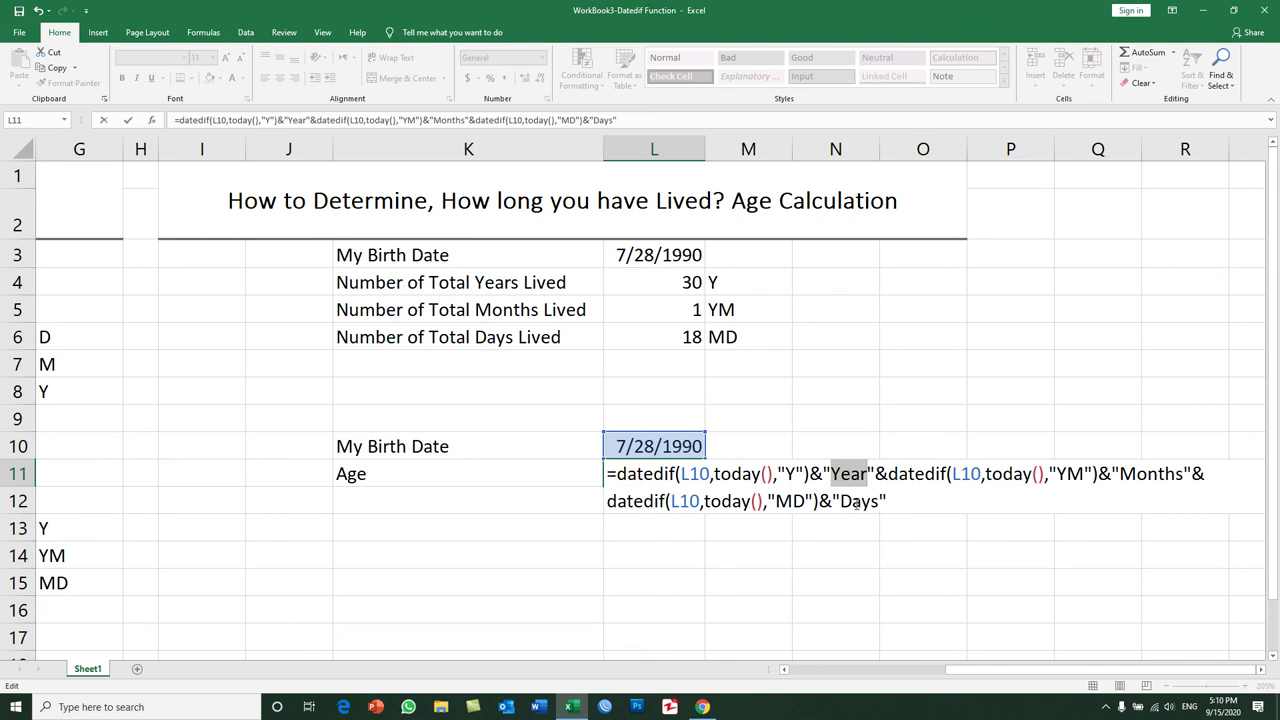
{"action": "left_click", "coordinate": [836, 475]}
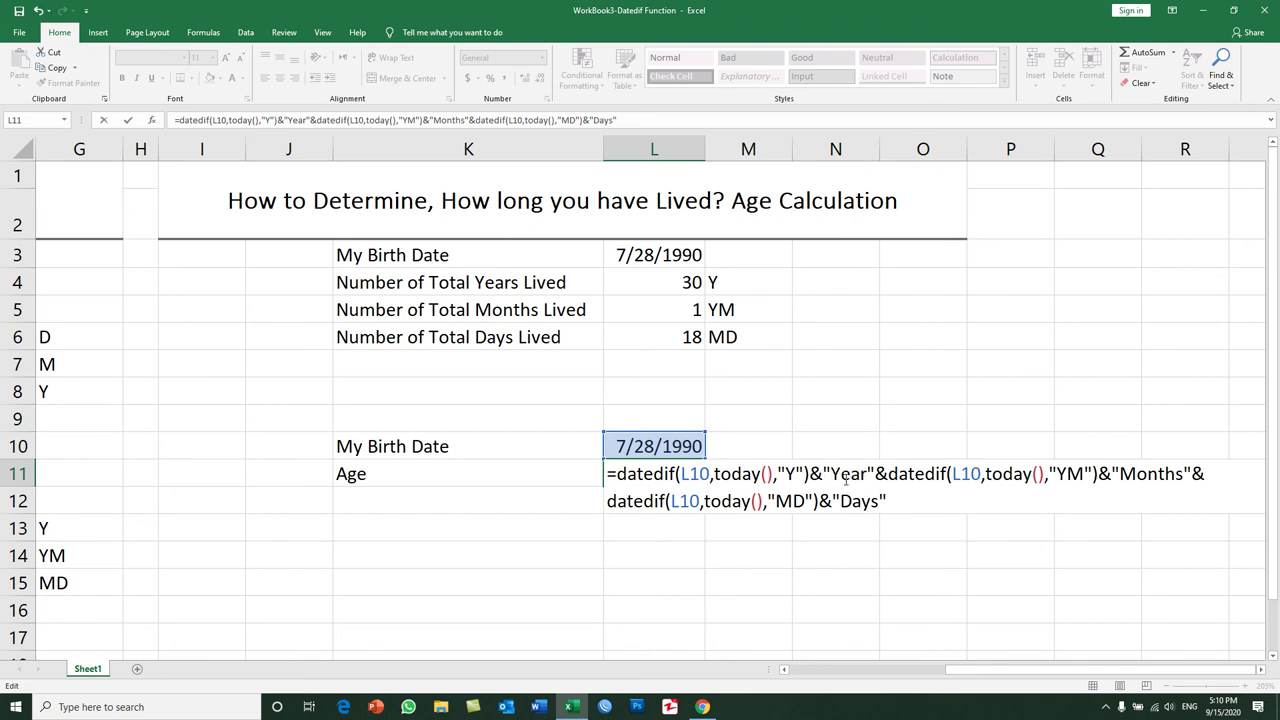
{"action": "left_click", "coordinate": [1122, 474]}
{"action": "left_click", "coordinate": [843, 501]}
{"action": "left_click", "coordinate": [890, 501]}
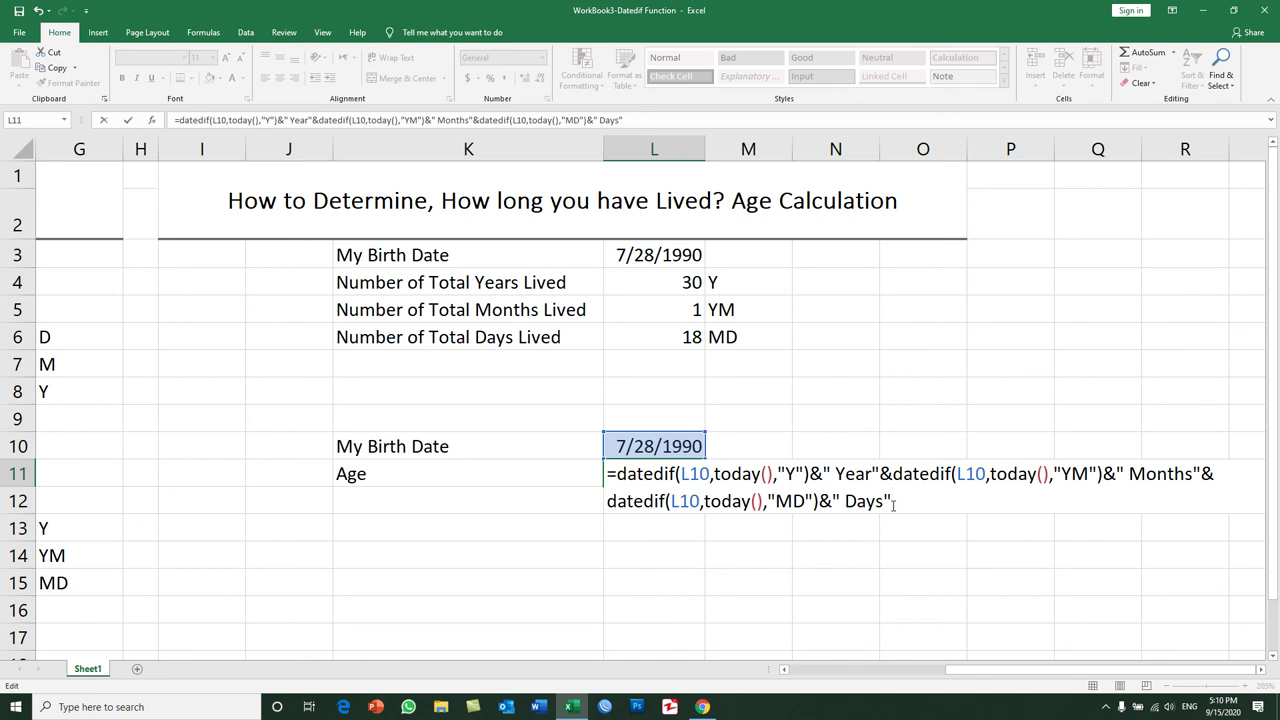
{"action": "key", "text": "Return"}
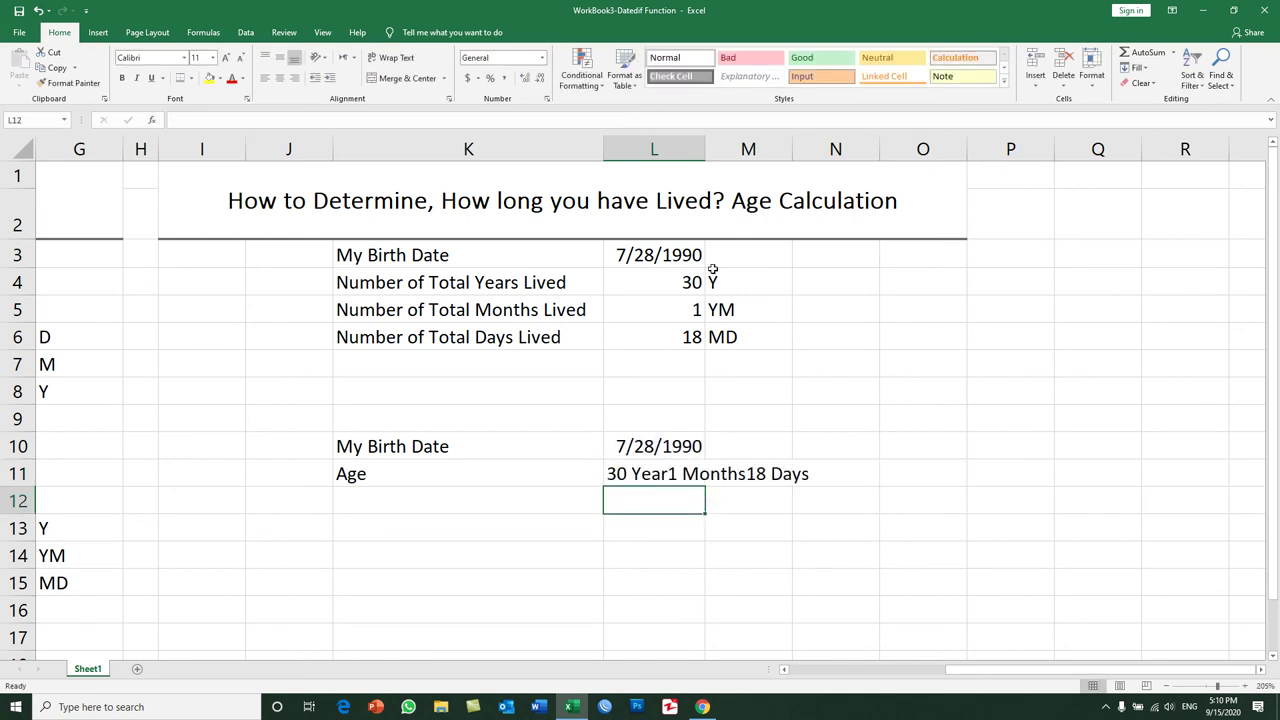
- Autofit column L and edit L11 to add a comma after Year and "and" after Months
{"action": "double_click", "coordinate": [705, 148]}
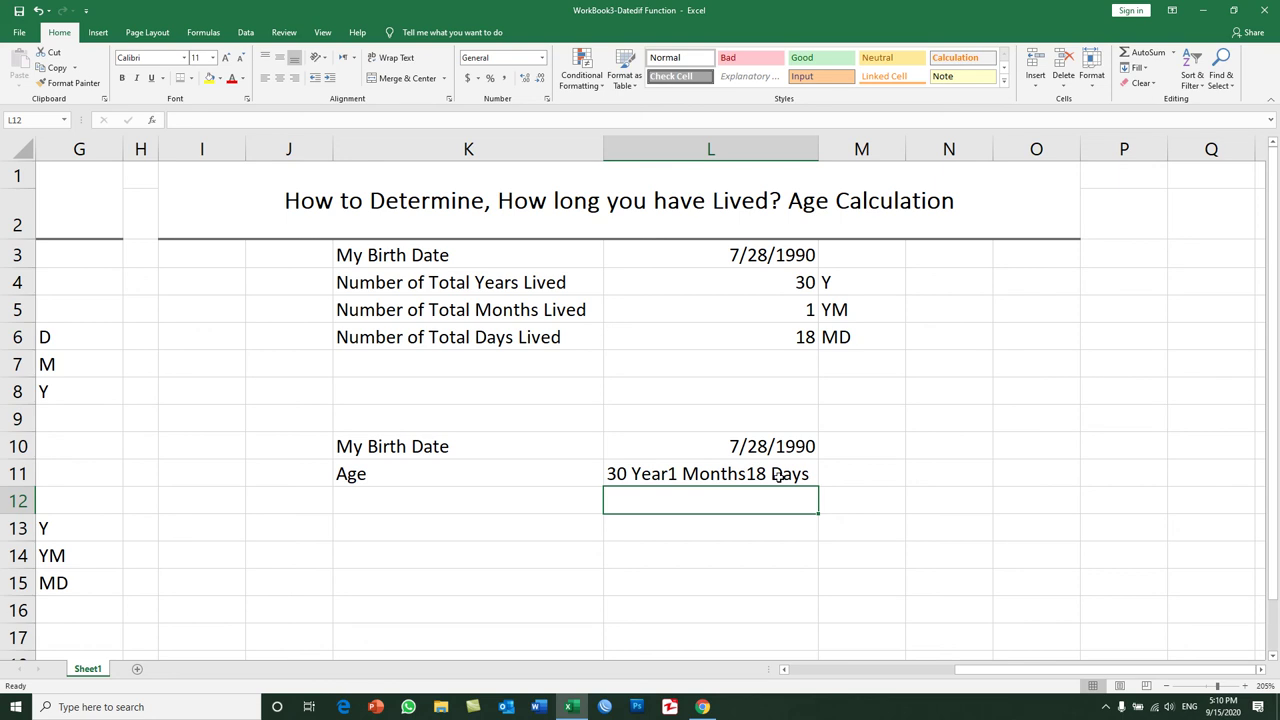
{"action": "double_click", "coordinate": [778, 477]}
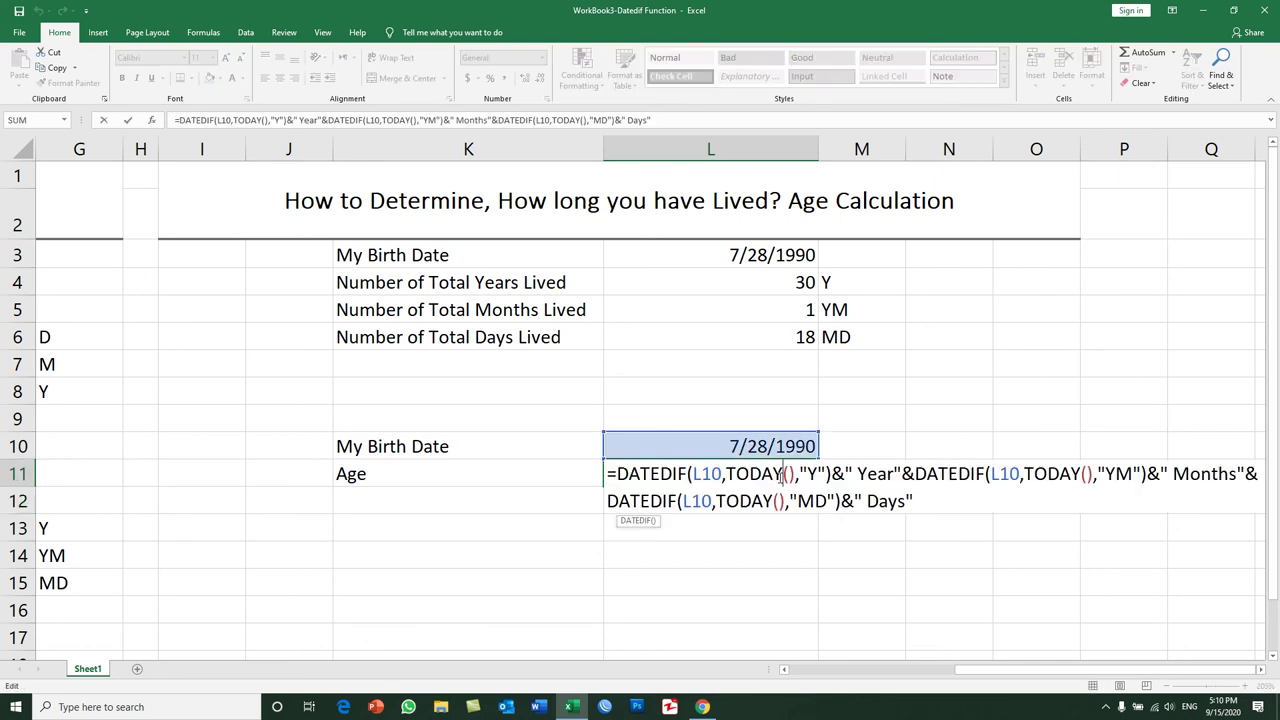
{"action": "left_click", "coordinate": [895, 474]}
{"action": "type", "text": "m"}
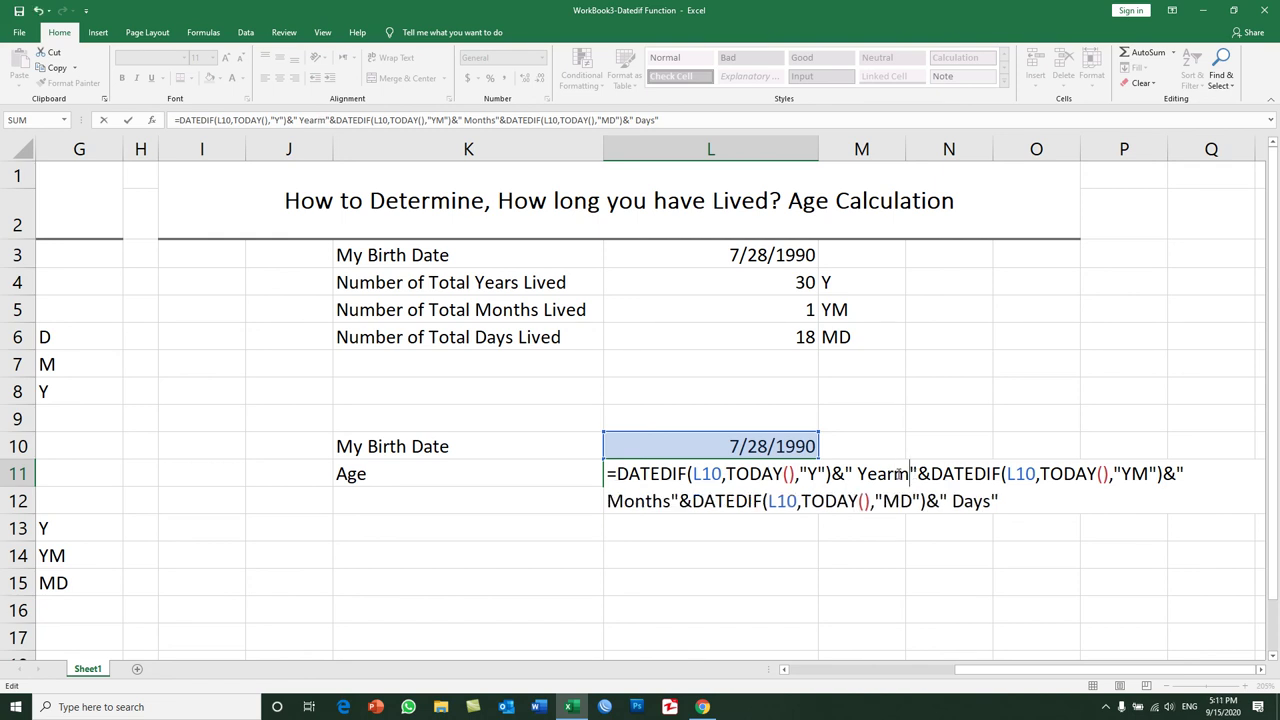
{"action": "key", "text": "BackSpace"}
{"action": "type", "text": ","}
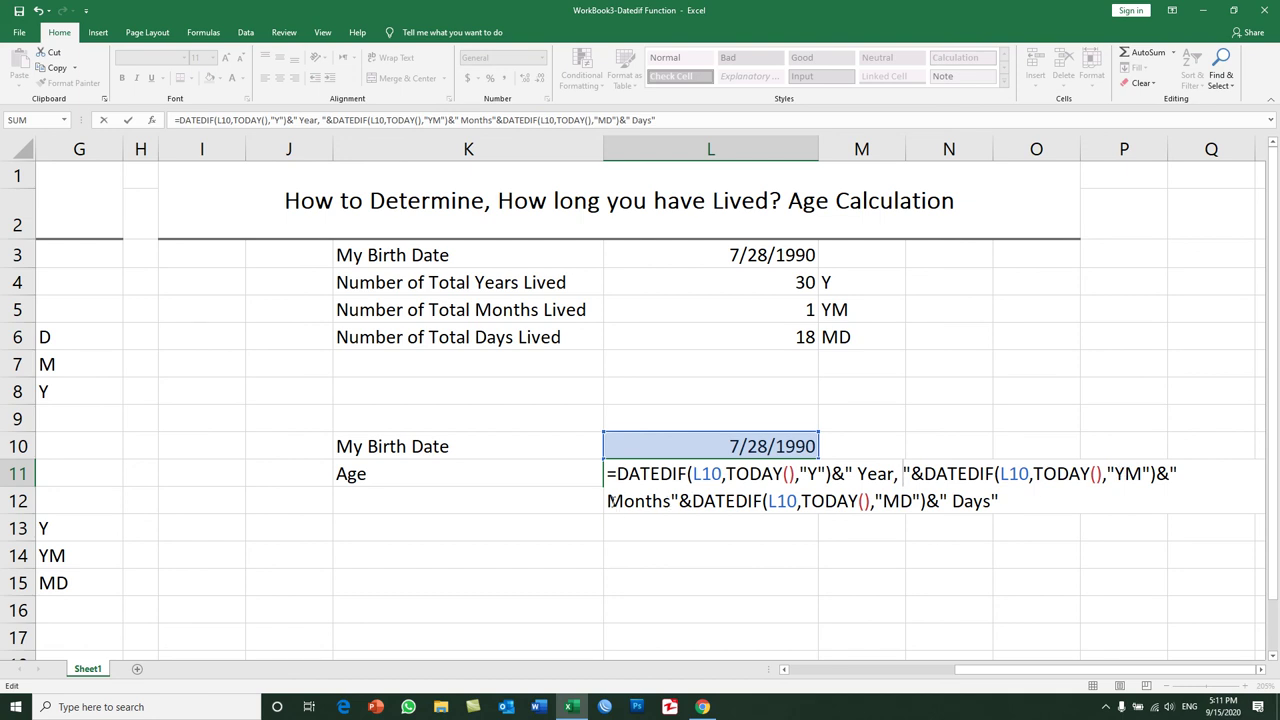
{"action": "left_click", "coordinate": [609, 501]}
{"action": "left_click", "coordinate": [671, 500]}
{"action": "type", "text": "and"}
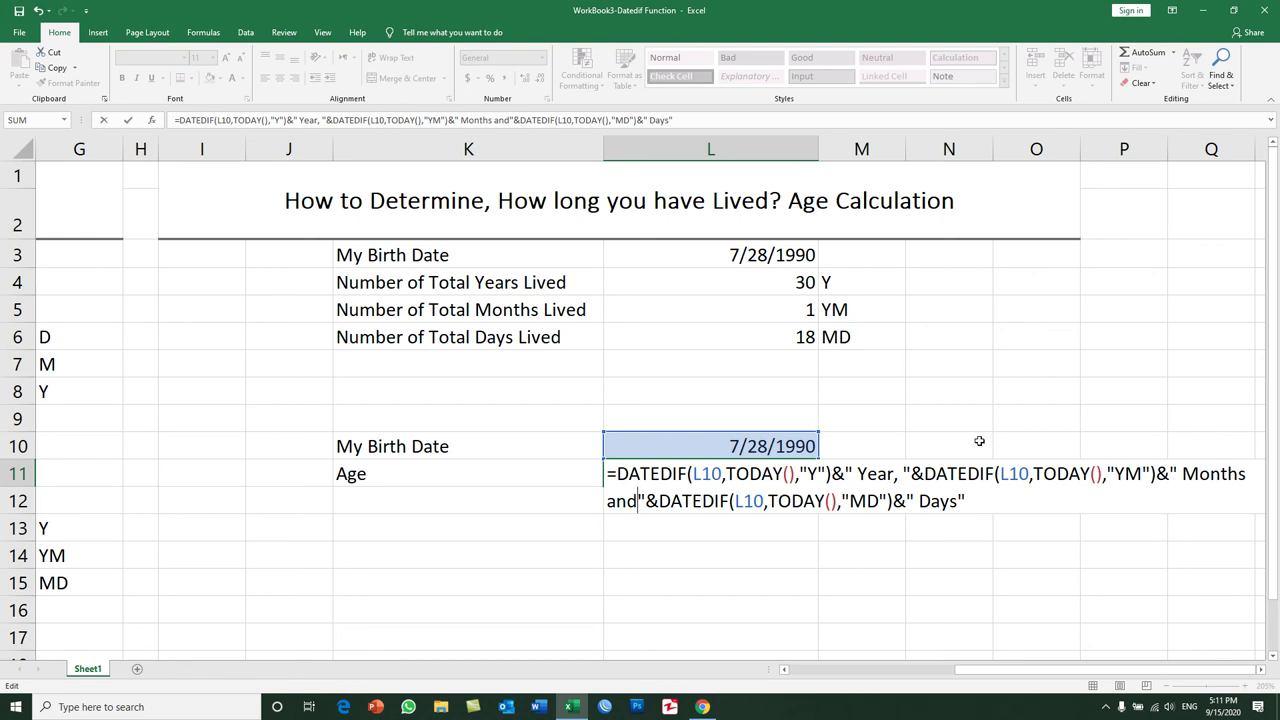
{"action": "key", "text": "Return"}
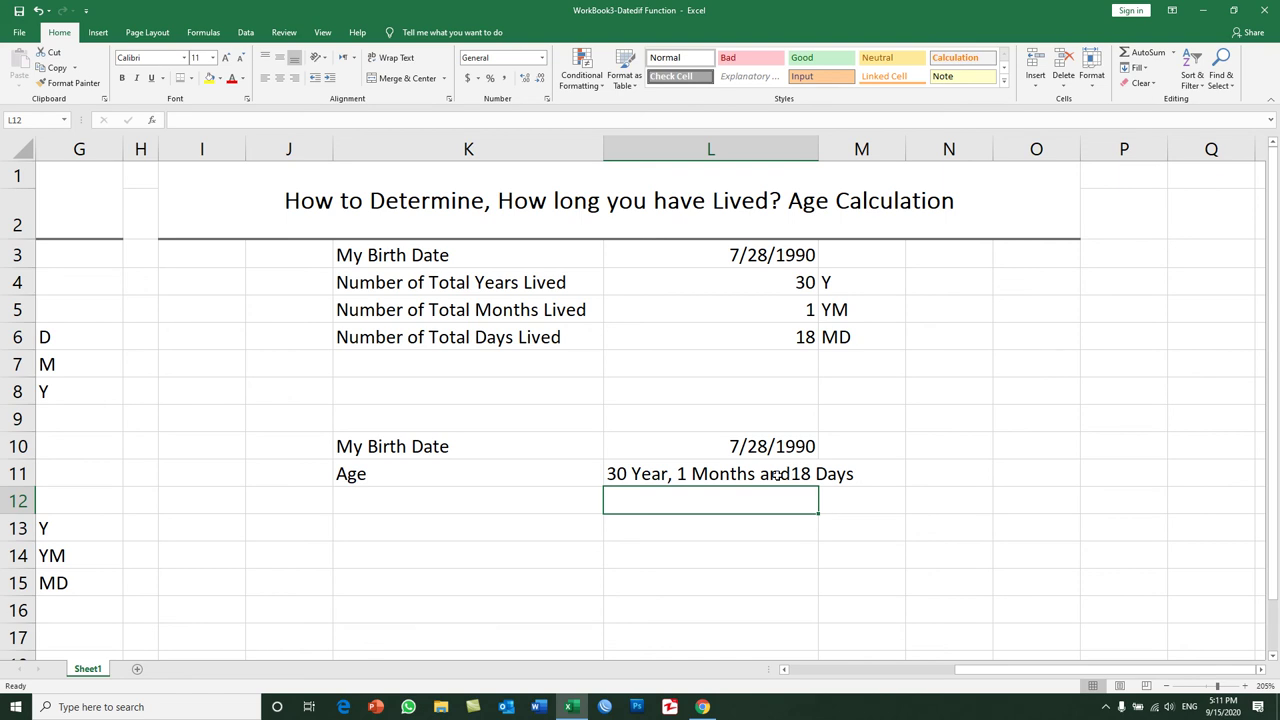
- Add a space after "and" in the L11 age formula
{"action": "double_click", "coordinate": [777, 474]}
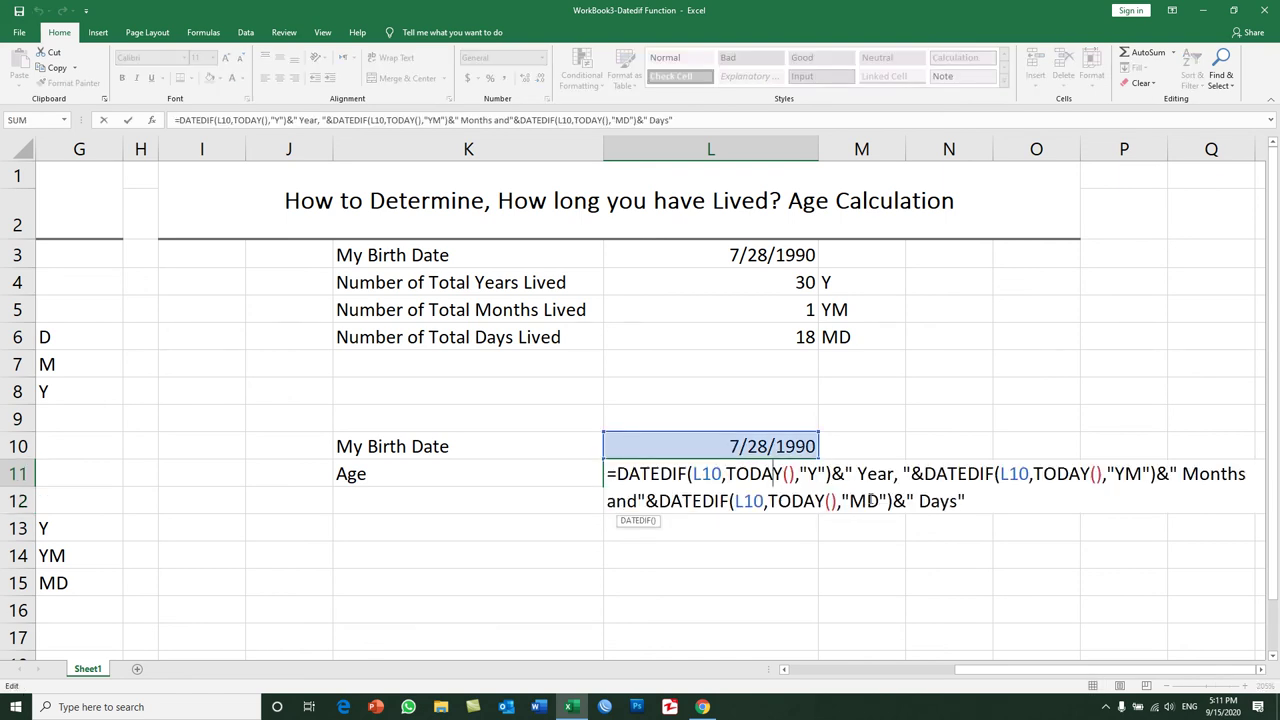
{"action": "left_click", "coordinate": [639, 500]}
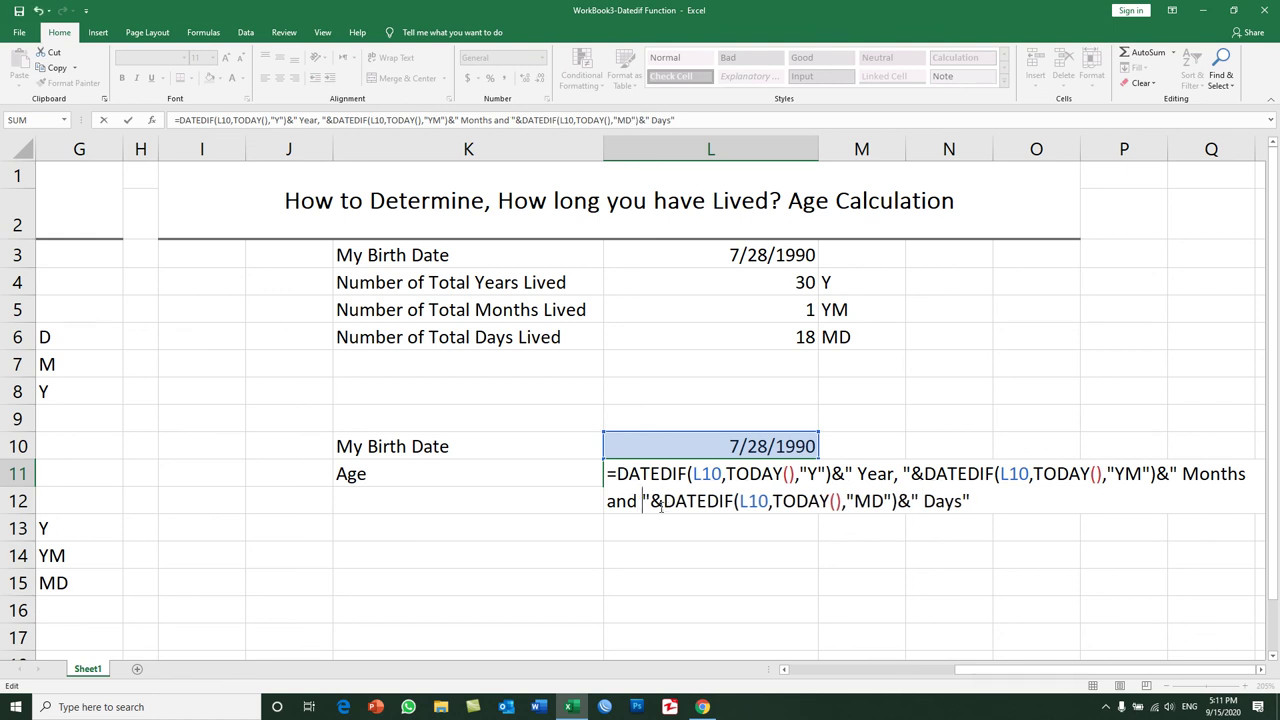
{"action": "key", "text": "Return"}
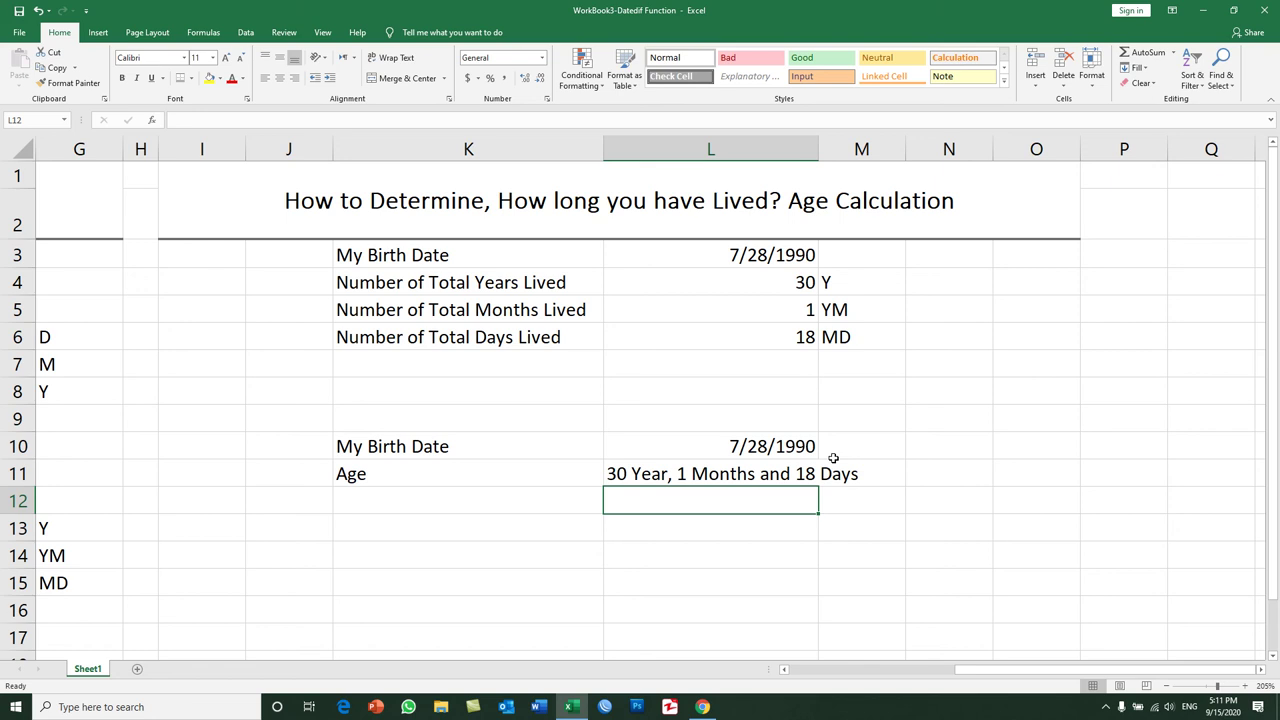
- Label K11 as "My Age is"
{"action": "left_click", "coordinate": [411, 482]}
{"action": "type", "text": "My Age is"}
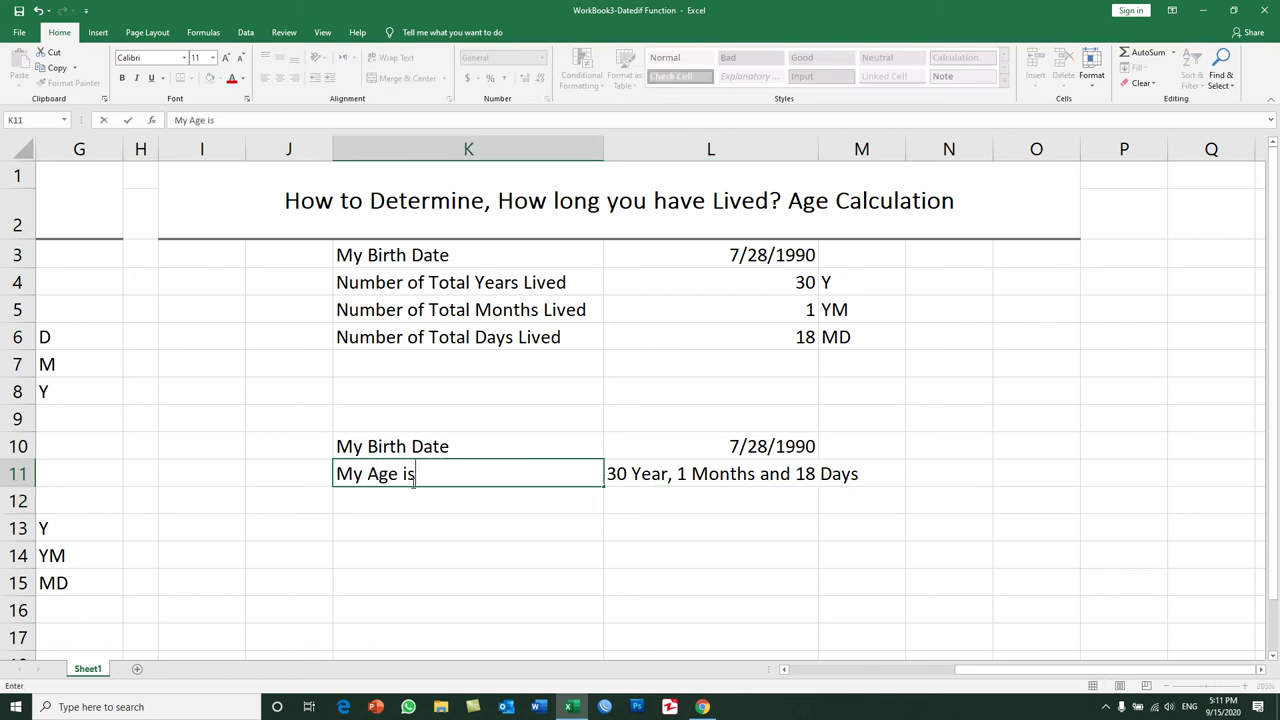
{"action": "key", "text": "Return"}
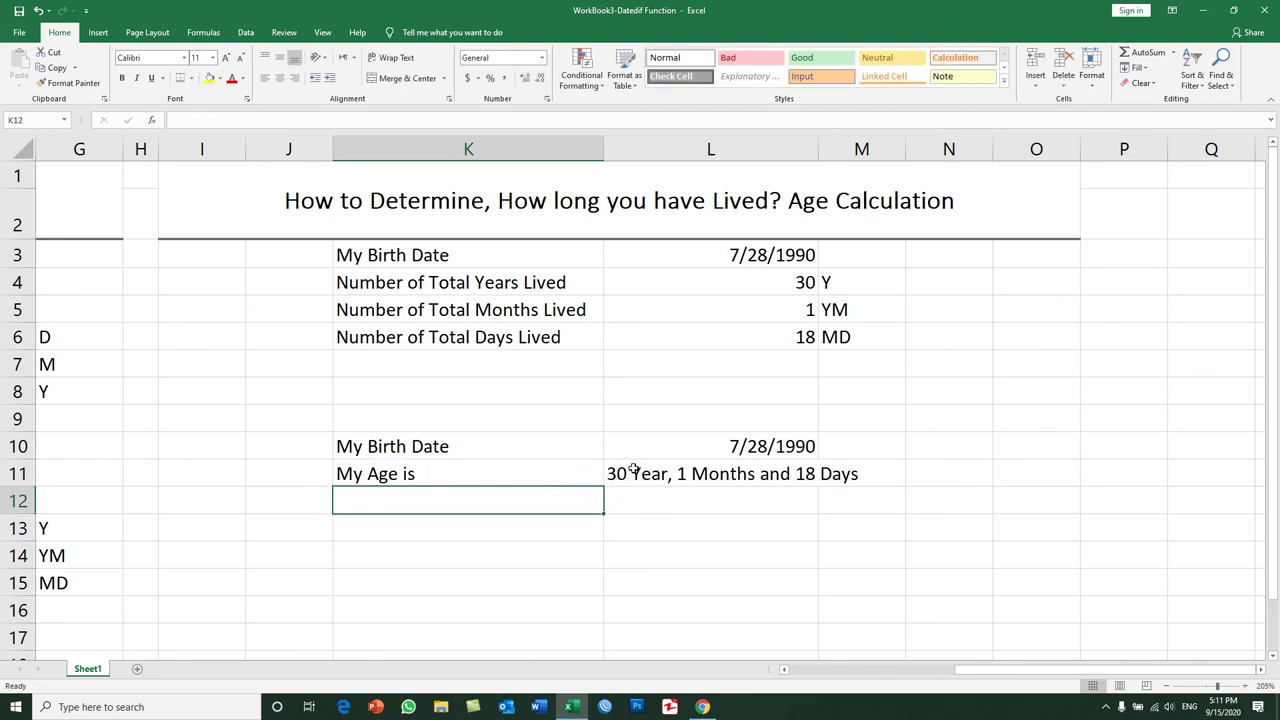
- Widen column L and change the birth date in L10 to 7/28/1995
{"action": "left_click_drag", "start_coordinate": [818, 148], "coordinate": [869, 148]}
{"action": "left_click", "coordinate": [786, 449]}
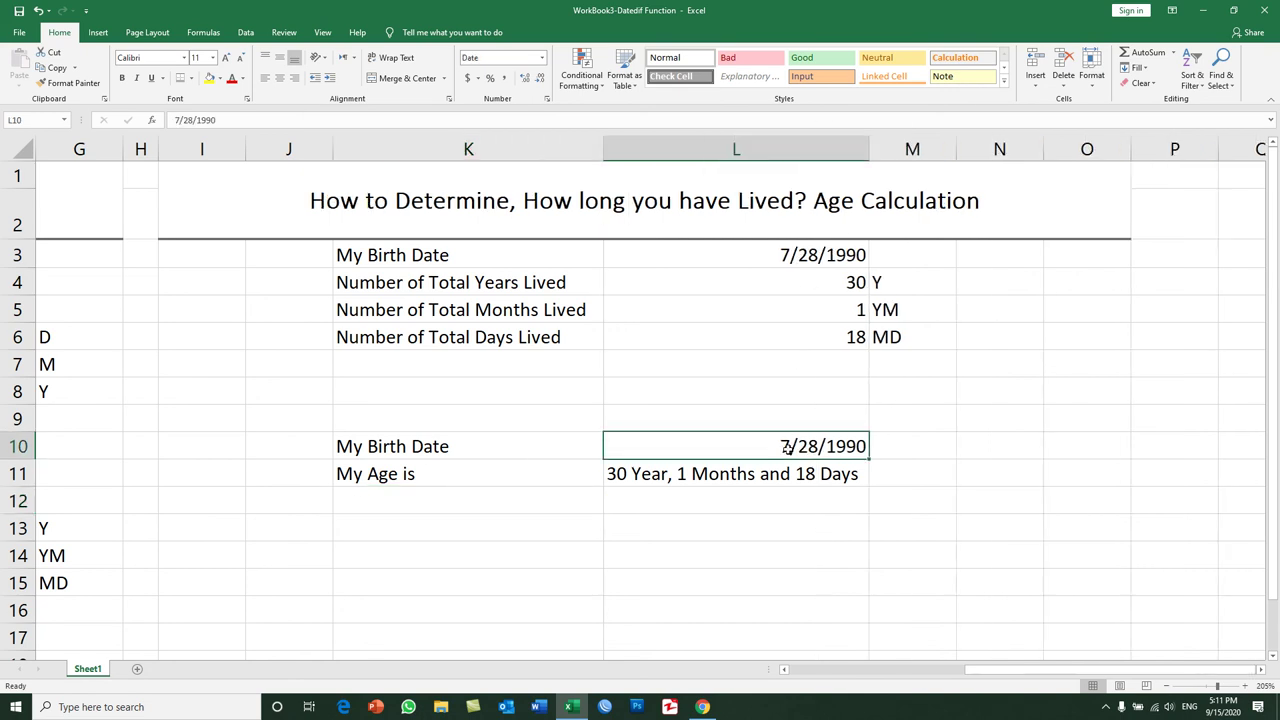
{"action": "double_click", "coordinate": [848, 446]}
{"action": "left_click_drag", "start_coordinate": [867, 446], "coordinate": [857, 446]}
{"action": "type", "text": "5"}
{"action": "key", "text": "Return"}
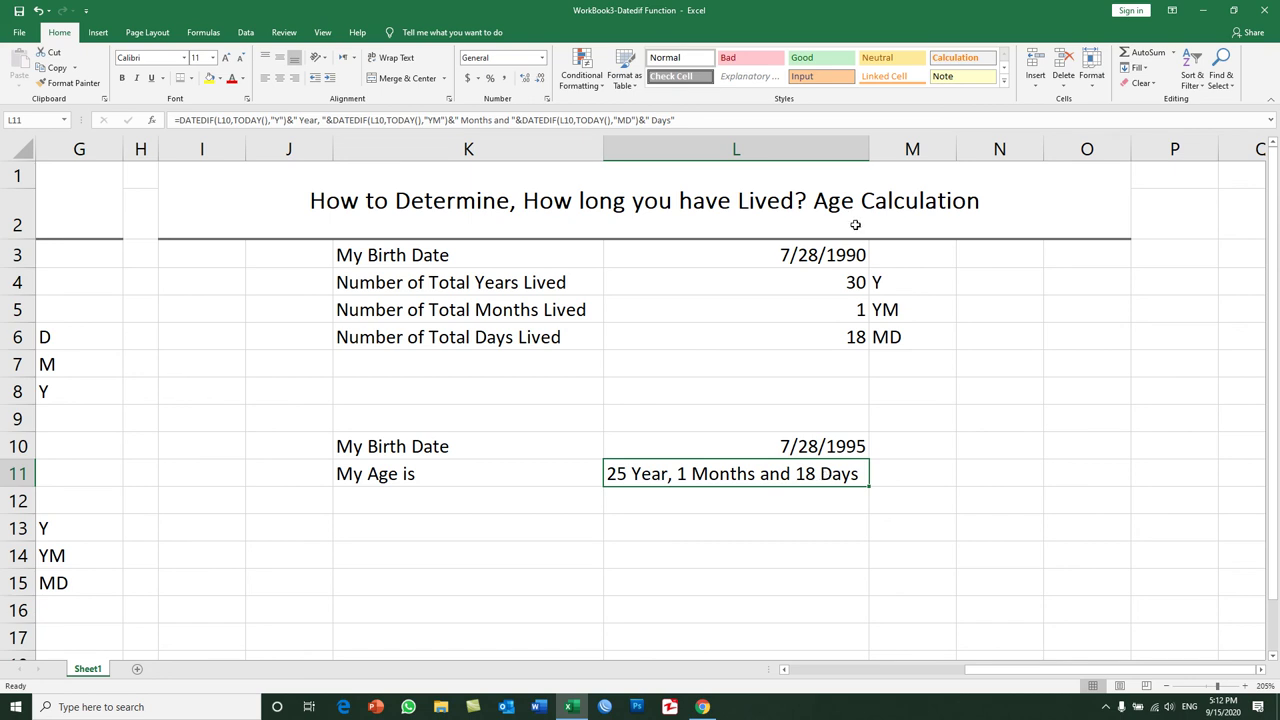
- Review the DATEDIF results in L4:L6 and the L11 age formula, then minimise Excel
{"action": "left_click", "coordinate": [829, 289]}
{"action": "left_click_drag", "start_coordinate": [823, 304], "coordinate": [823, 337]}
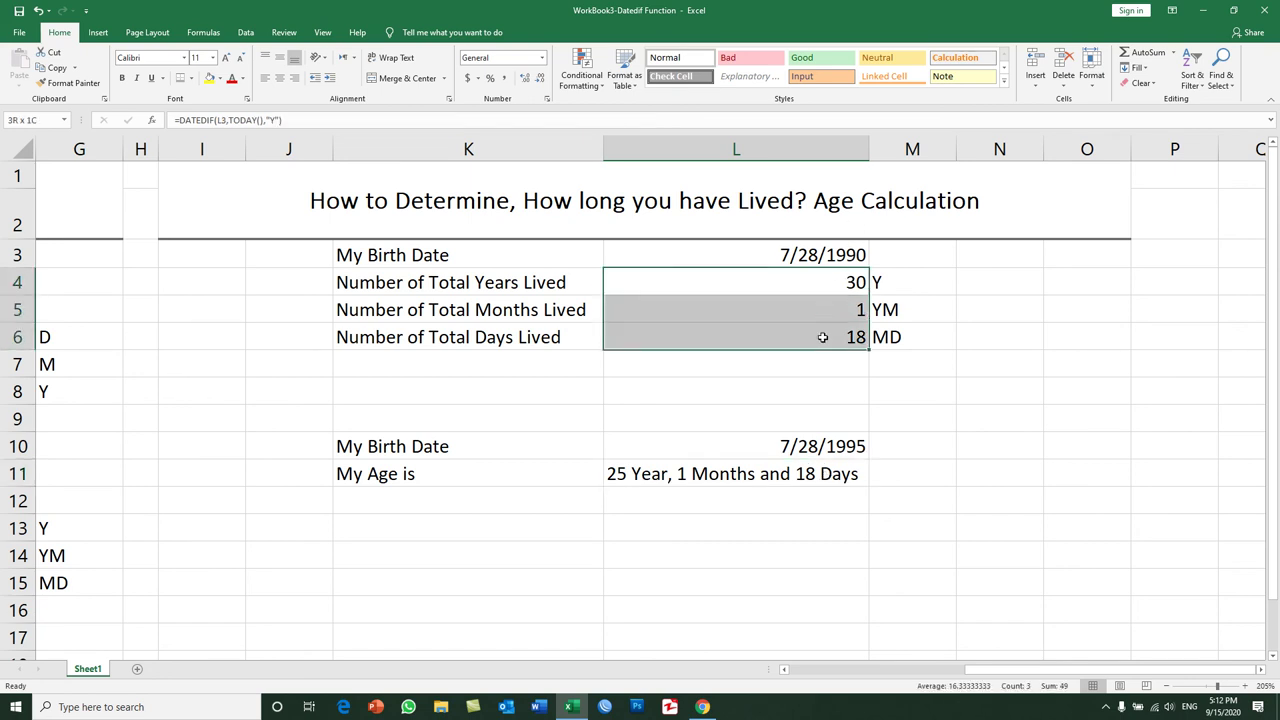
{"action": "left_click", "coordinate": [732, 474]}
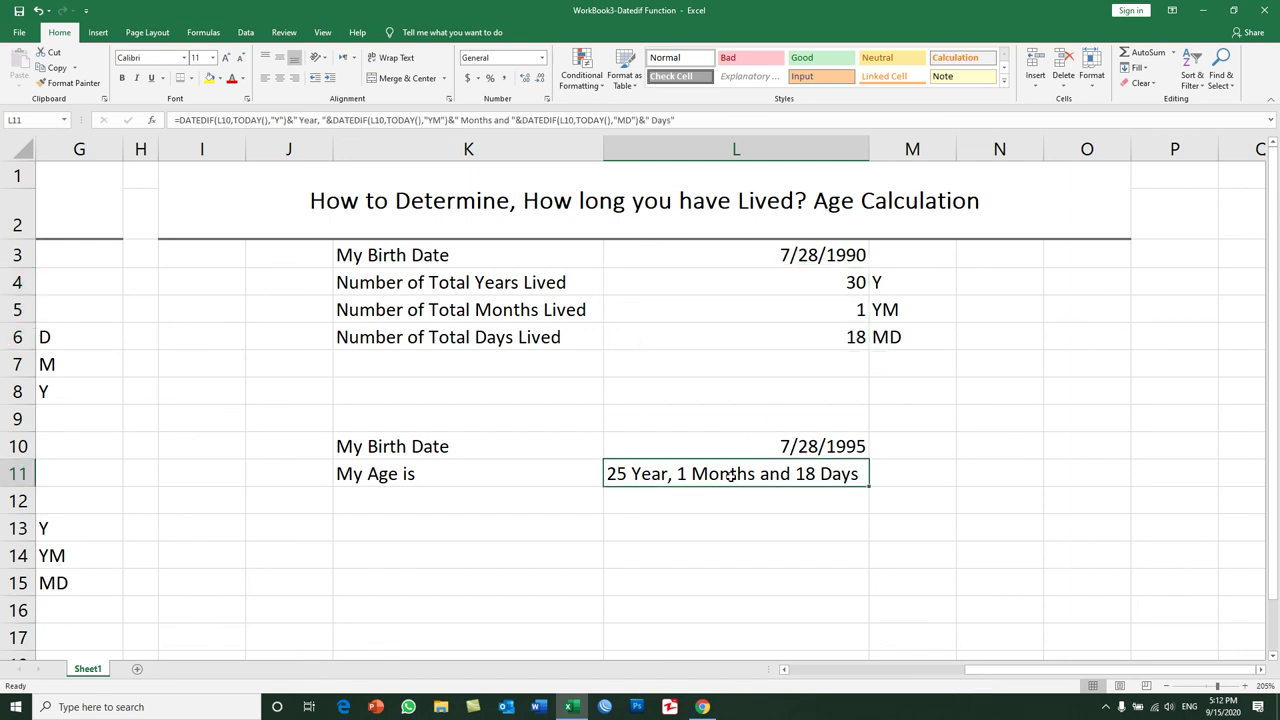
{"action": "double_click", "coordinate": [677, 474]}
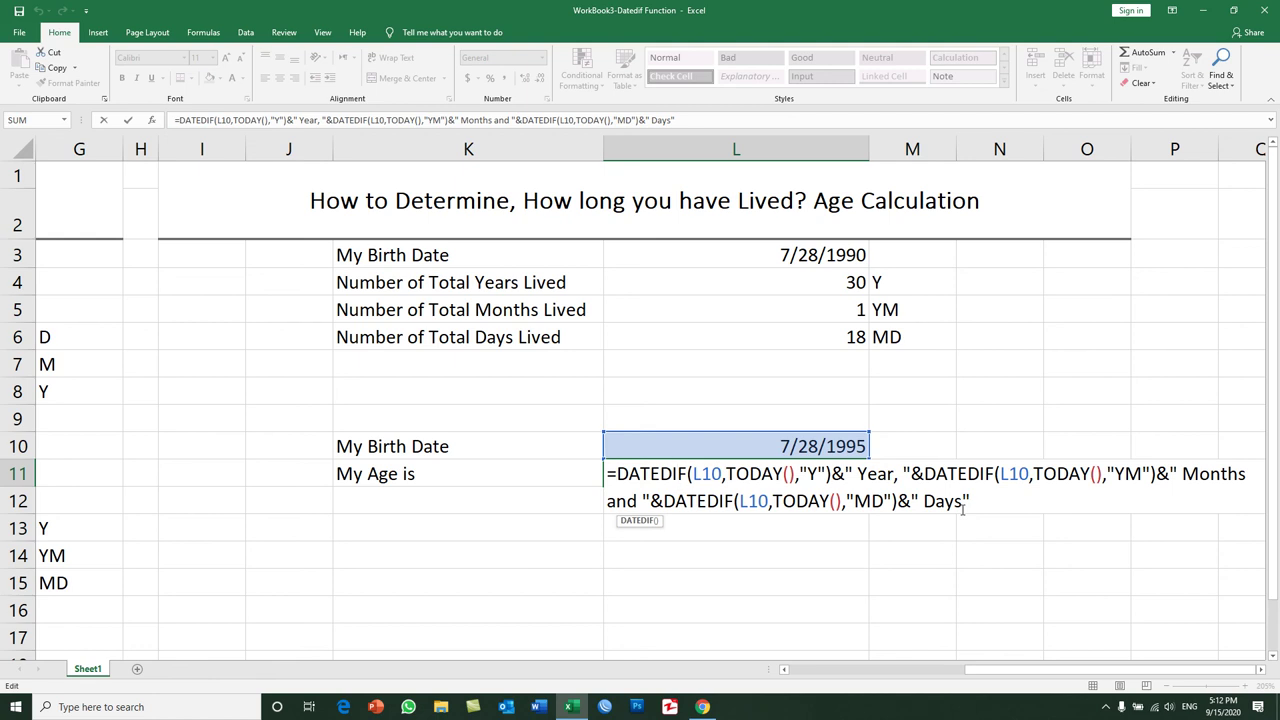
{"action": "left_click_drag", "start_coordinate": [970, 503], "coordinate": [622, 470]}
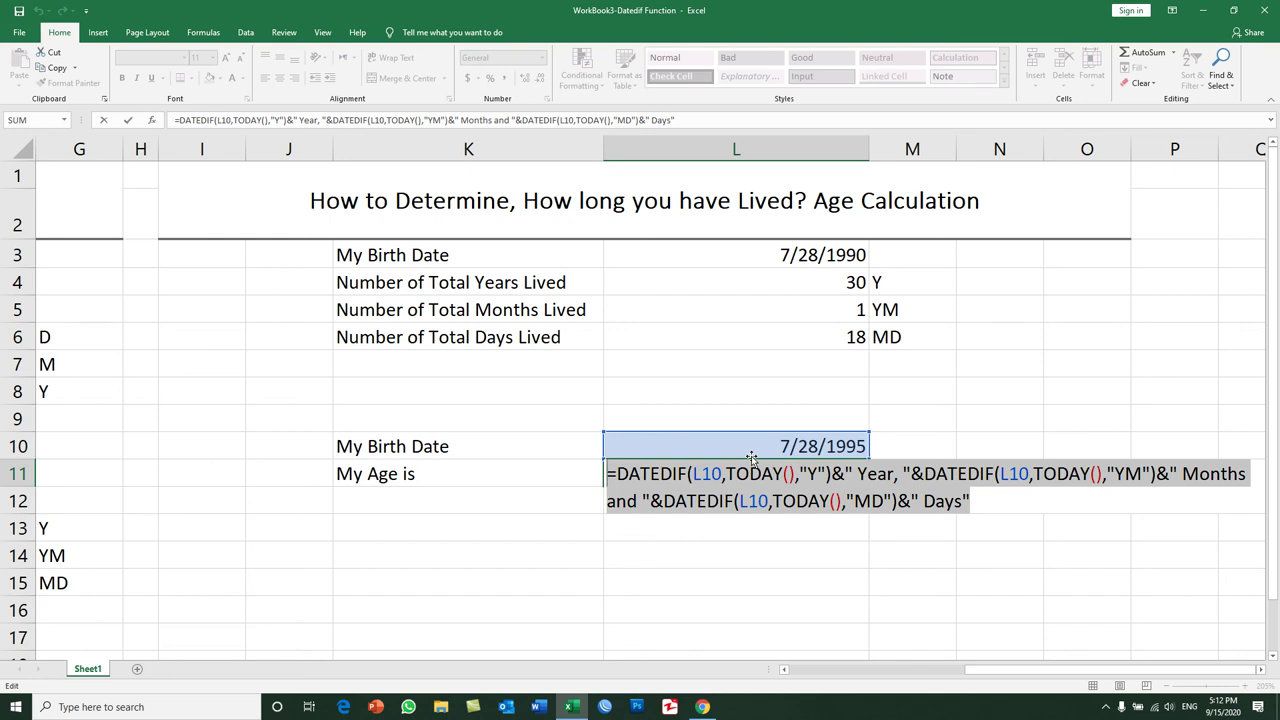
{"action": "key", "text": "Return"}
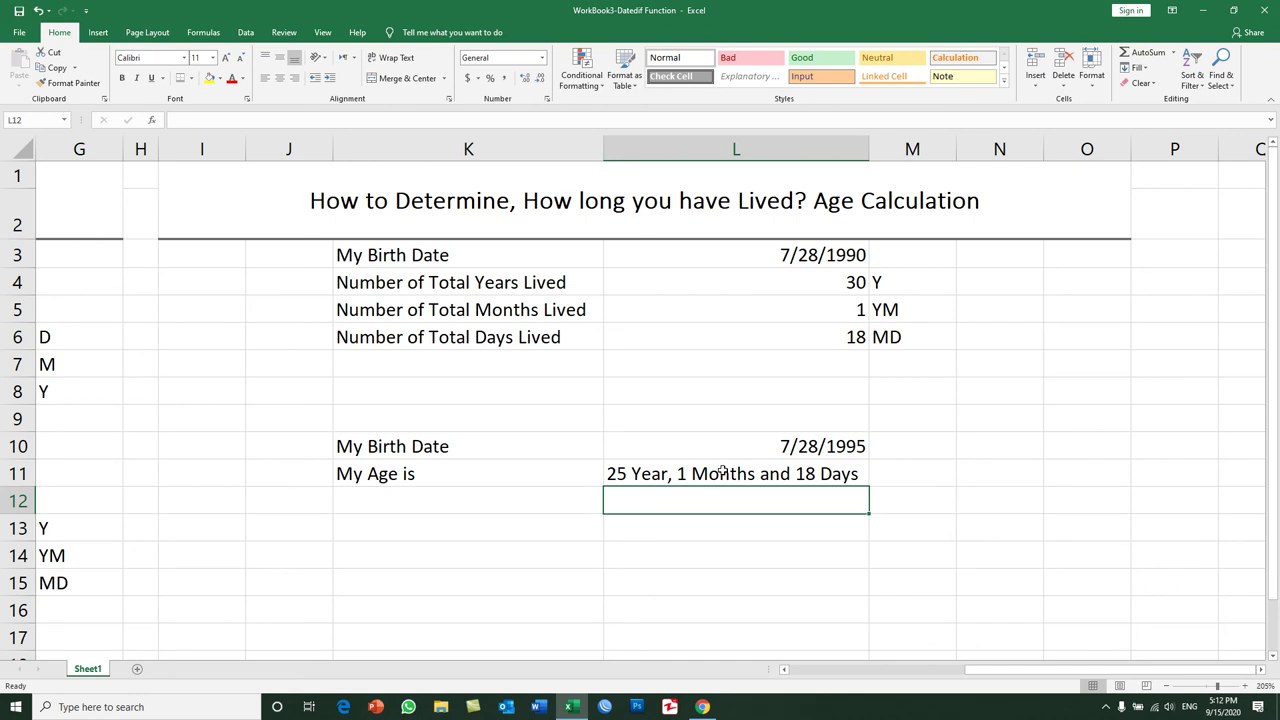
{"action": "left_click", "coordinate": [583, 712]}
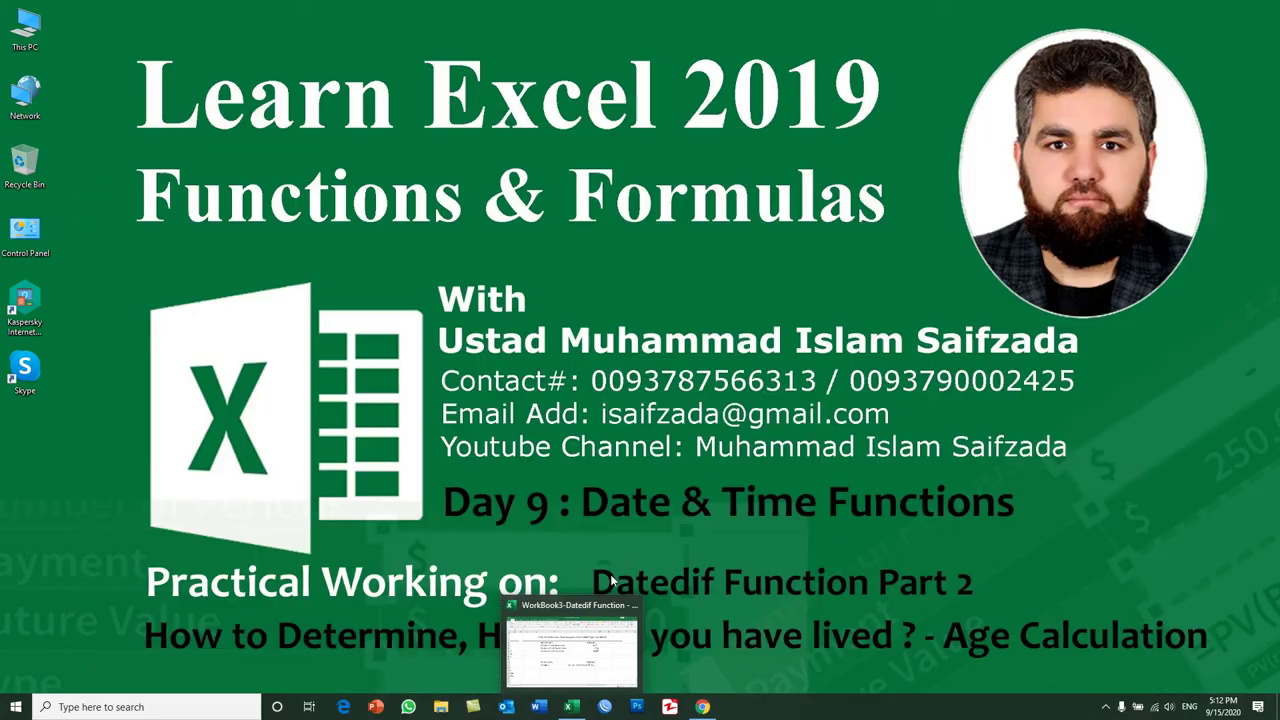
- Restore Chrome and search YouTube for the instructor's channel by name
{"action": "left_click", "coordinate": [701, 708]}
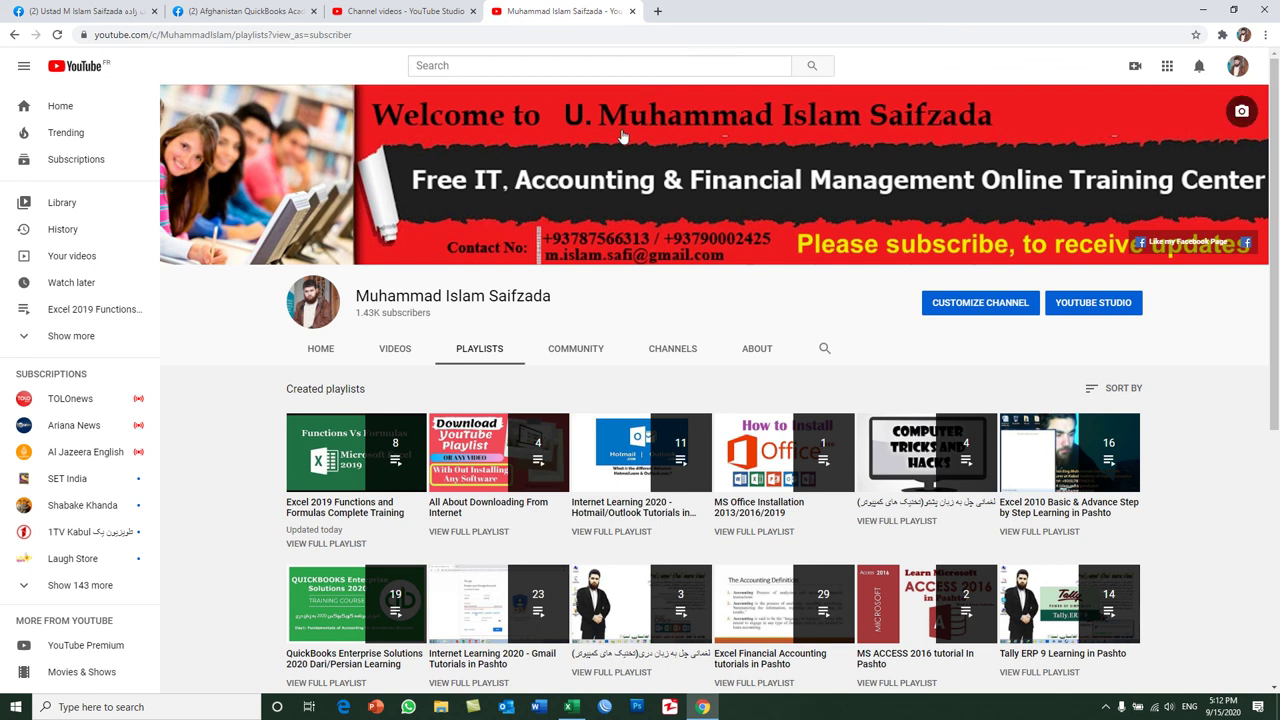
{"action": "left_click", "coordinate": [511, 65]}
{"action": "type", "text": "Muha"}
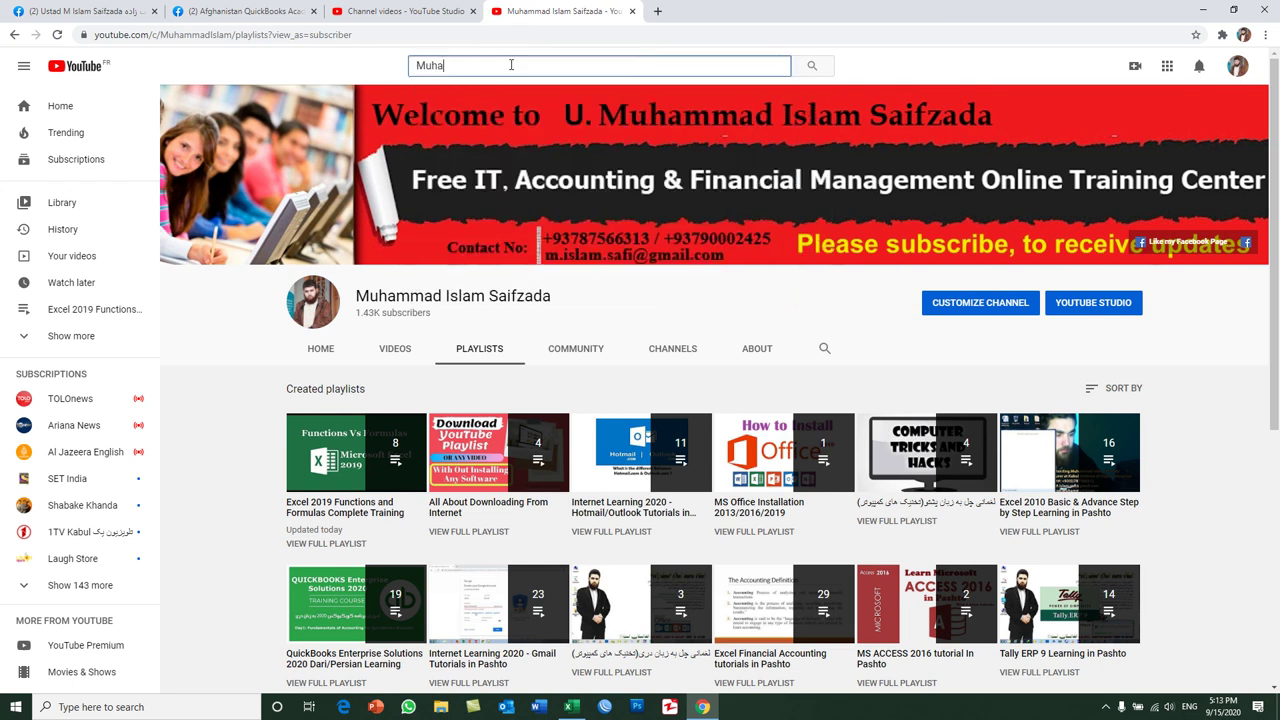
{"action": "type", "text": "mmad Islam Saif"}
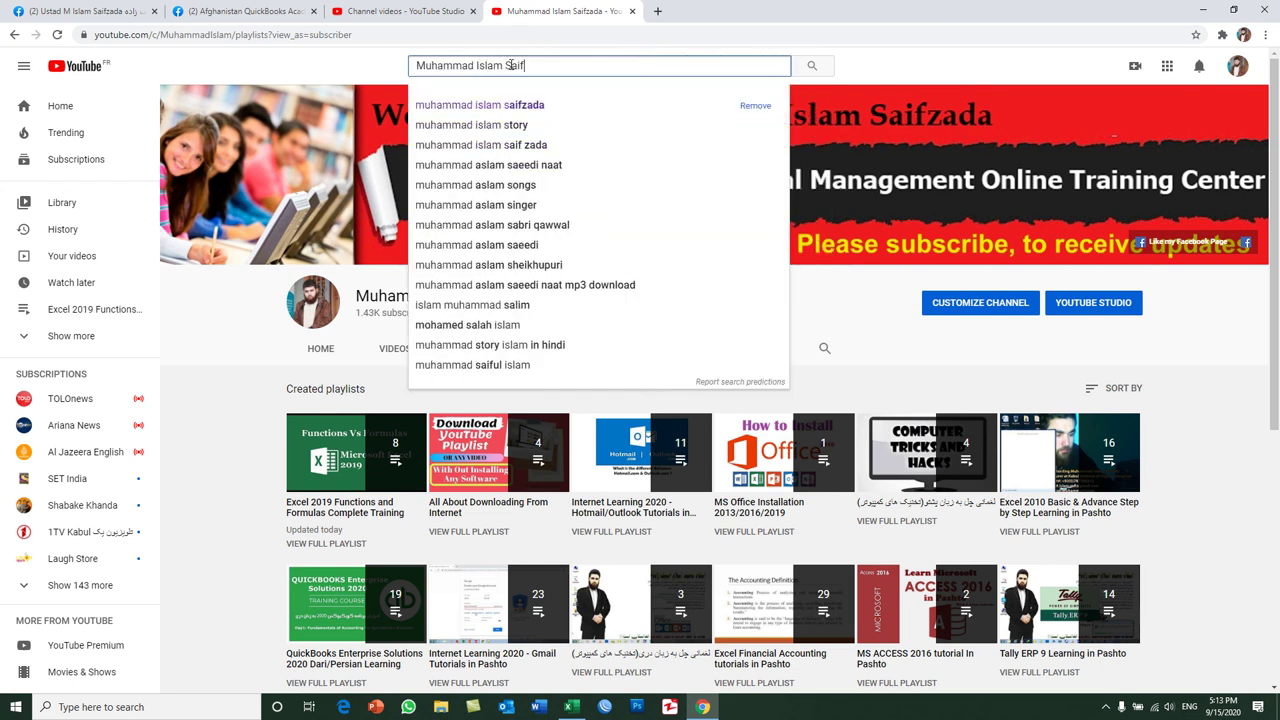
{"action": "type", "text": "zada"}
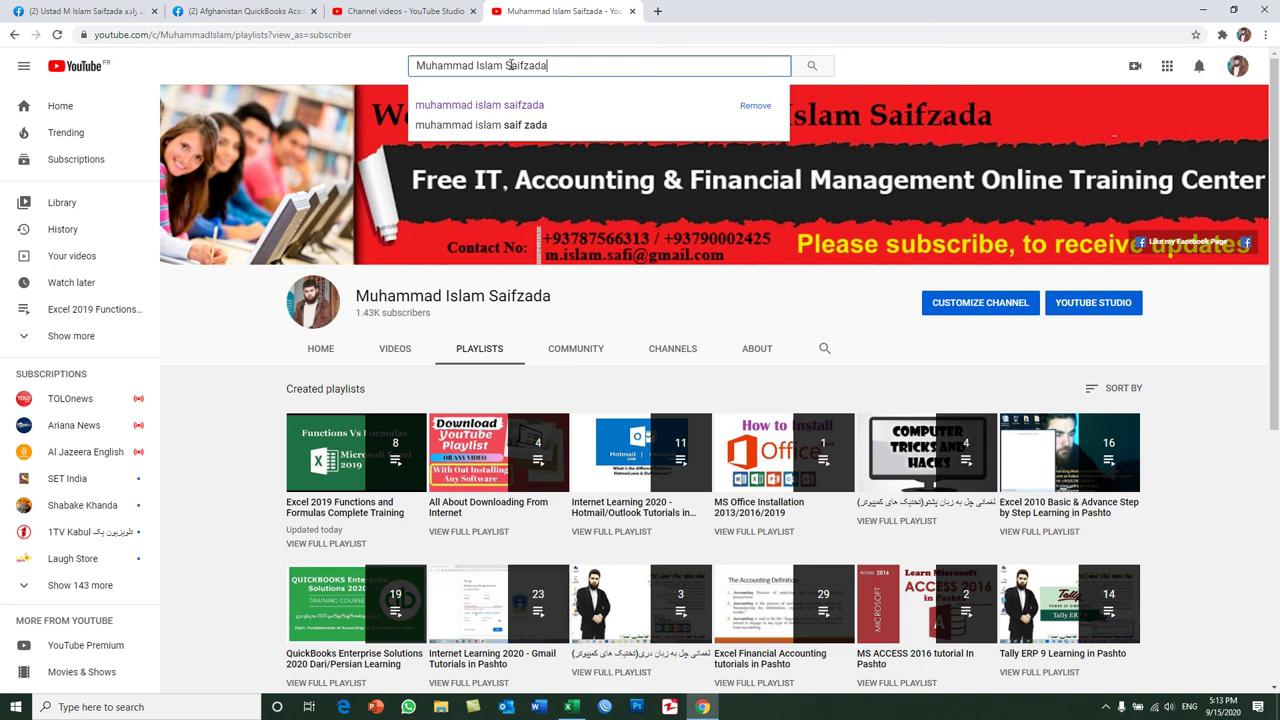
{"action": "left_click", "coordinate": [817, 66]}
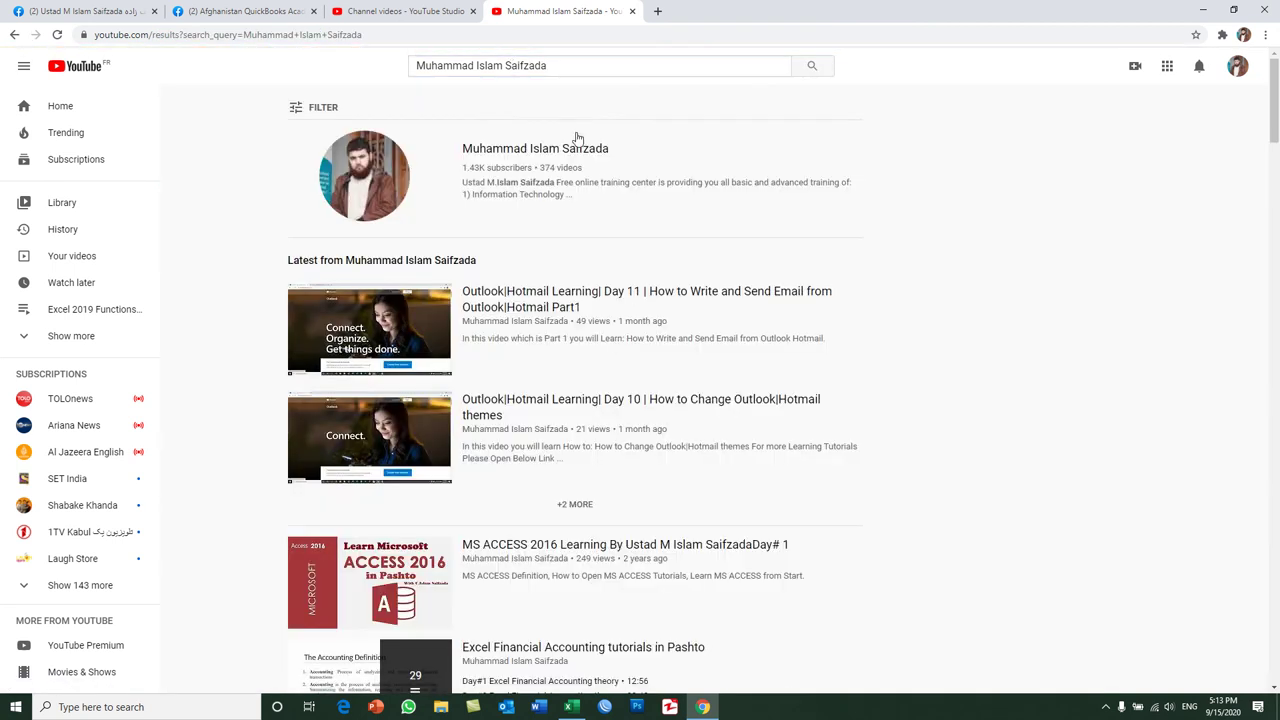
- Open the channel's Playlists page, then switch to the Afghanistan QuickBooks Academy Facebook tab
{"action": "left_click", "coordinate": [557, 150]}
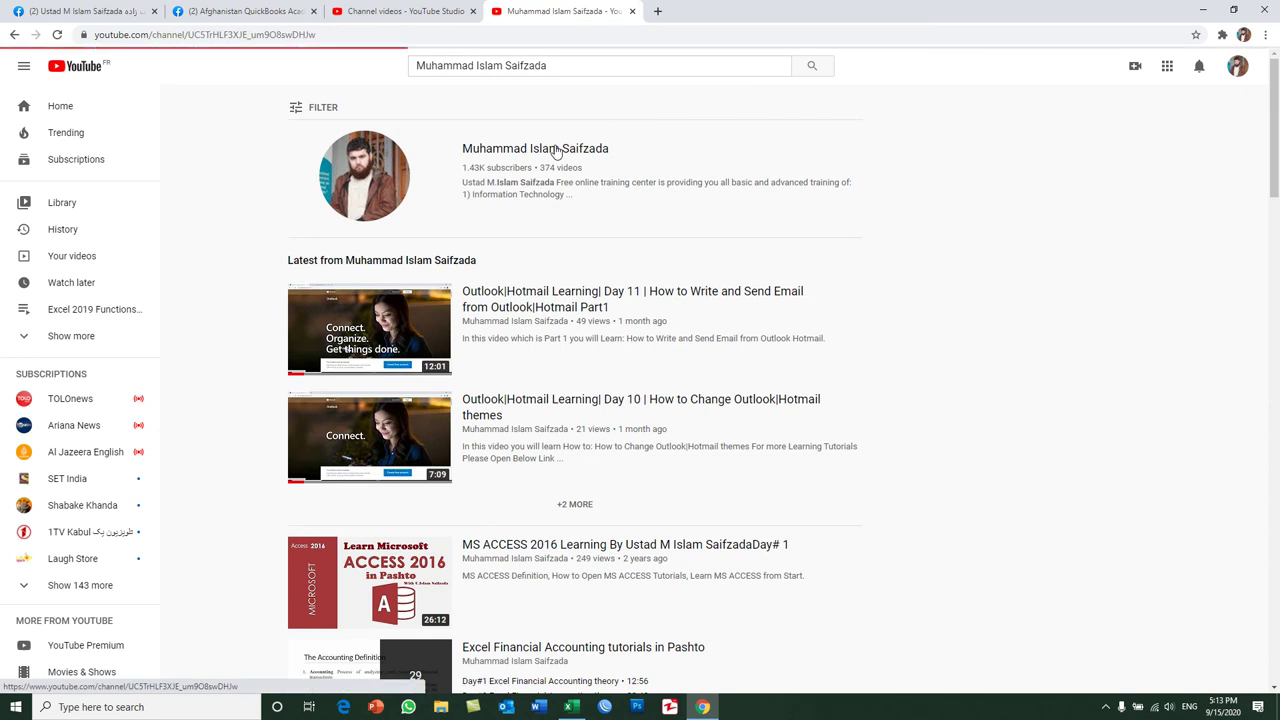
{"action": "left_click", "coordinate": [486, 357]}
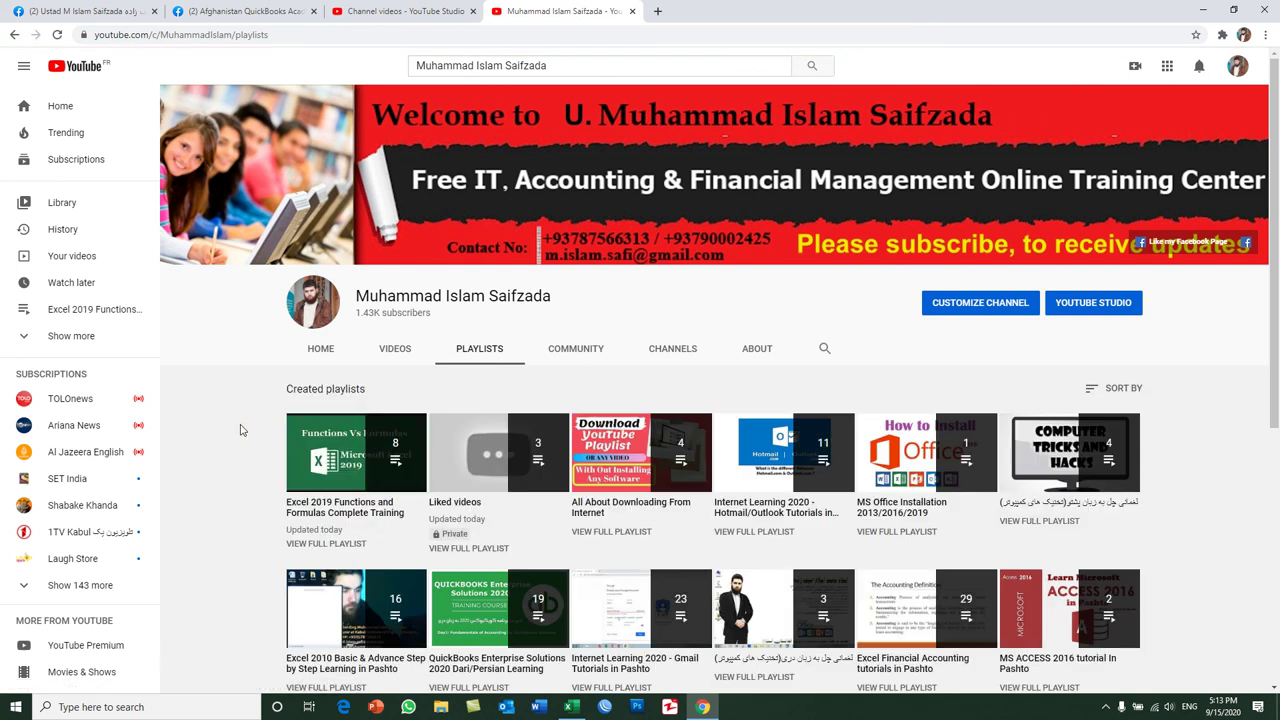
{"action": "scroll", "coordinate": [240, 430], "scroll_direction": "down", "scroll_amount": 2}
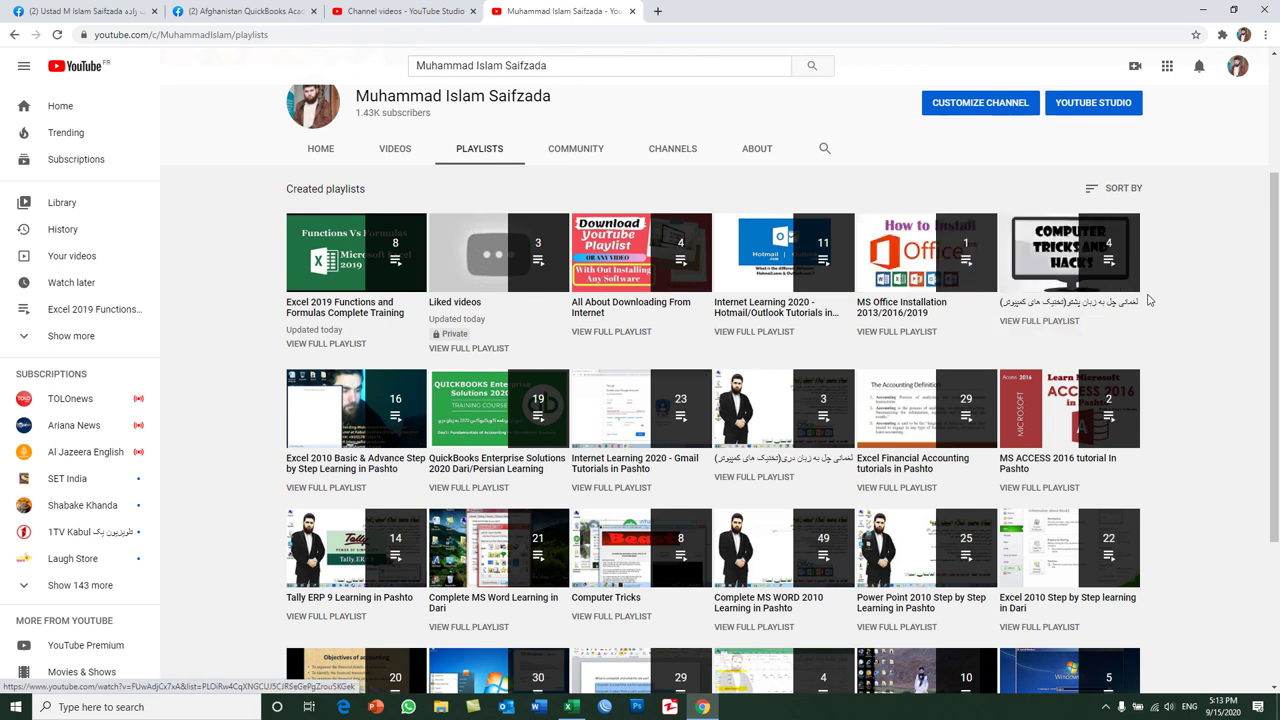
{"action": "scroll", "coordinate": [1120, 305], "scroll_direction": "up", "scroll_amount": 2}
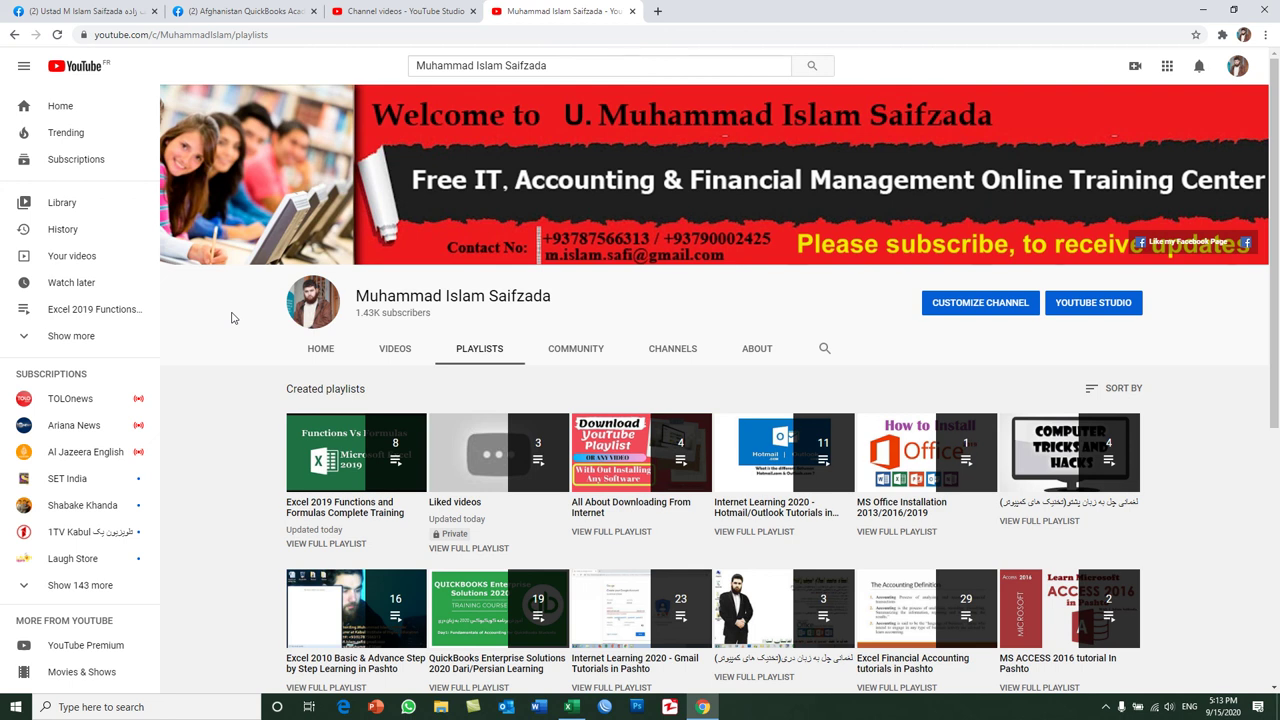
{"action": "left_click", "coordinate": [218, 11]}
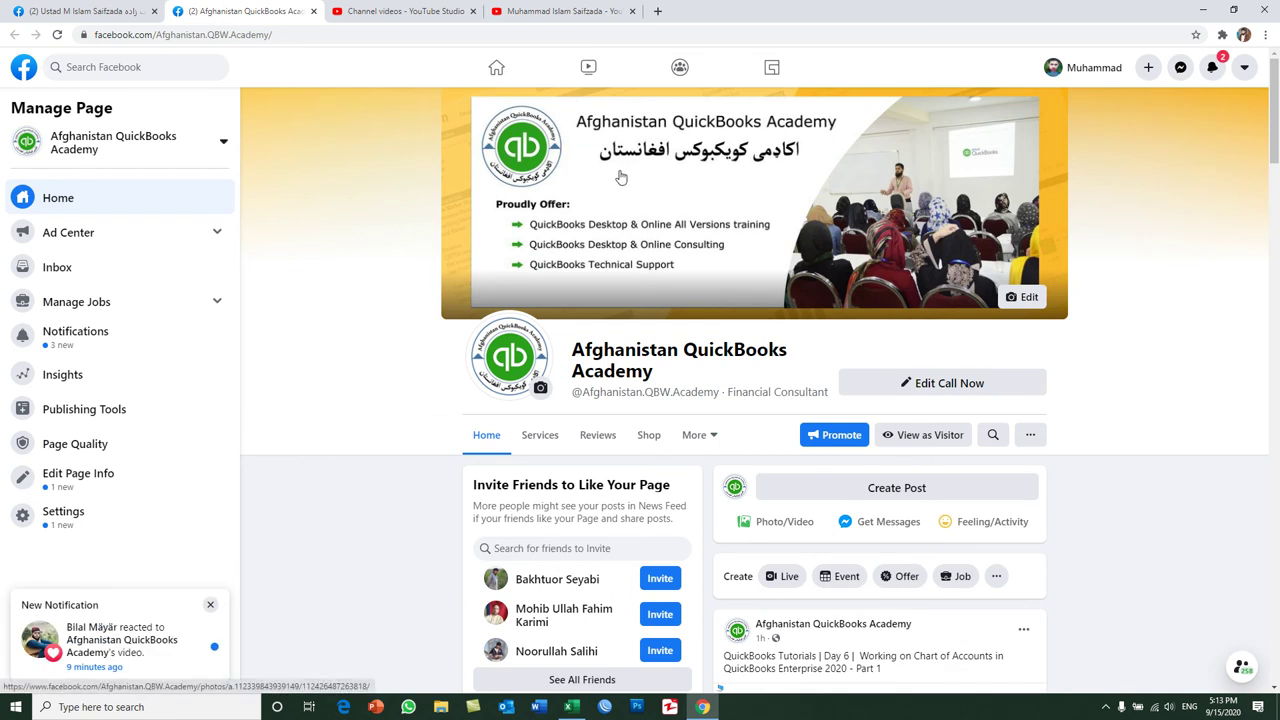
- Dismiss the Facebook notification, switch to the instructor's own page, then minimise Chrome
{"action": "left_click", "coordinate": [211, 605]}
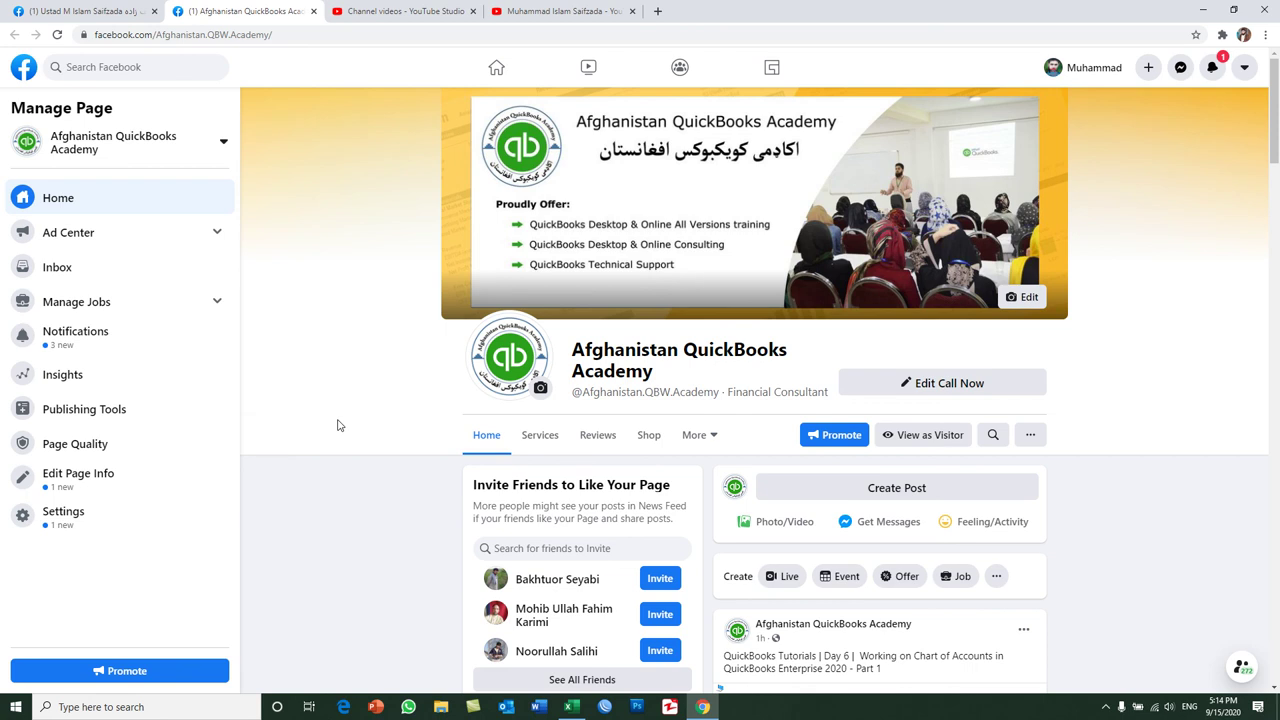
{"action": "left_click", "coordinate": [105, 11]}
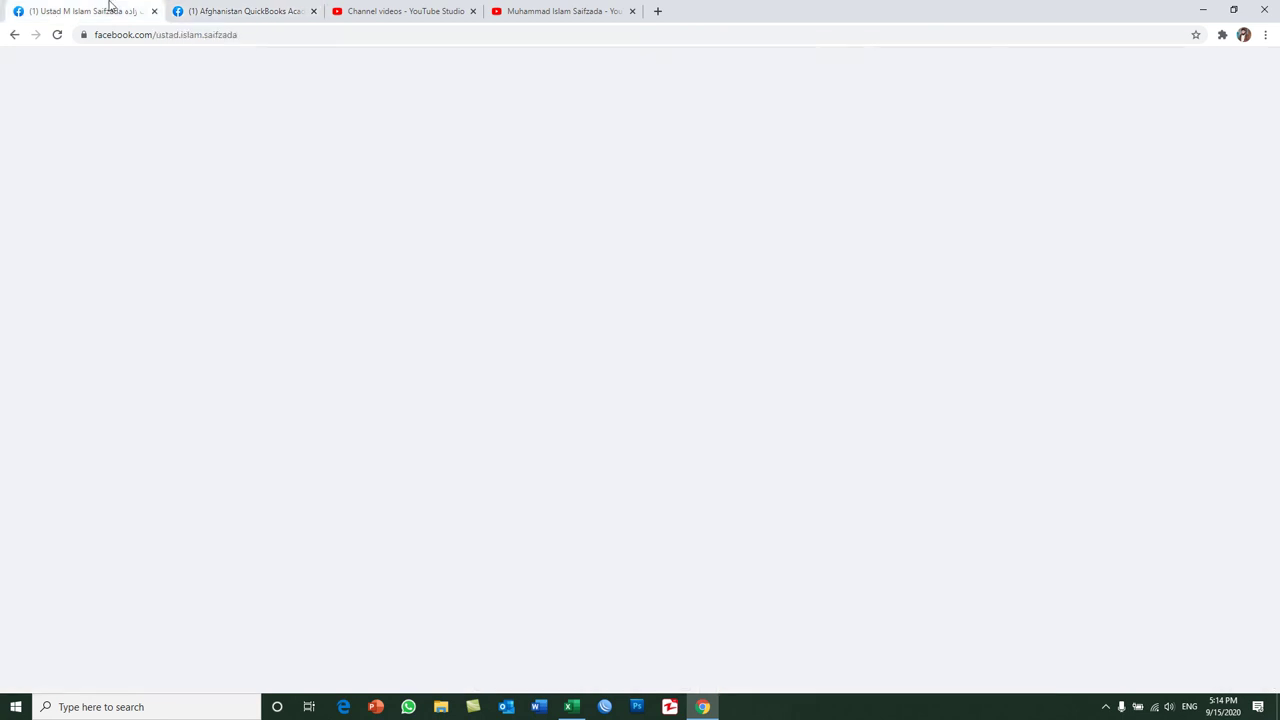
{"action": "scroll", "coordinate": [351, 375], "scroll_direction": "up", "scroll_amount": 1}
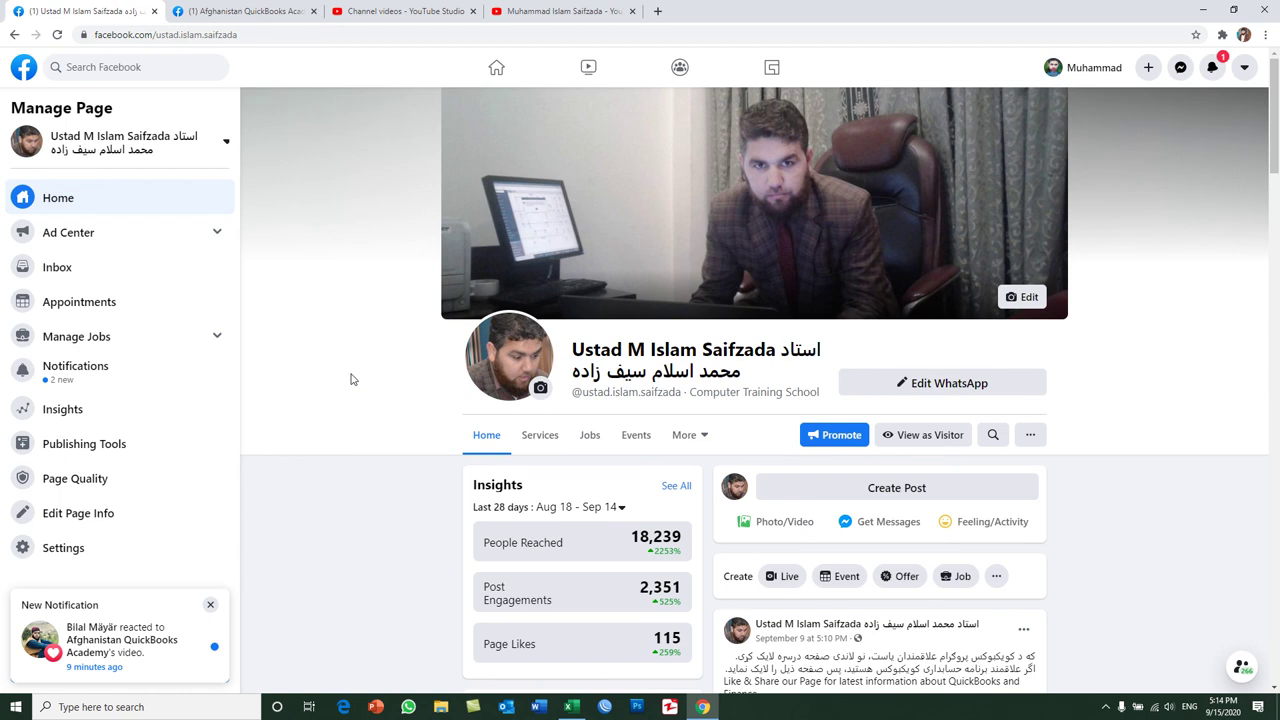
{"action": "left_click", "coordinate": [555, 10]}
{"action": "left_click", "coordinate": [103, 10]}
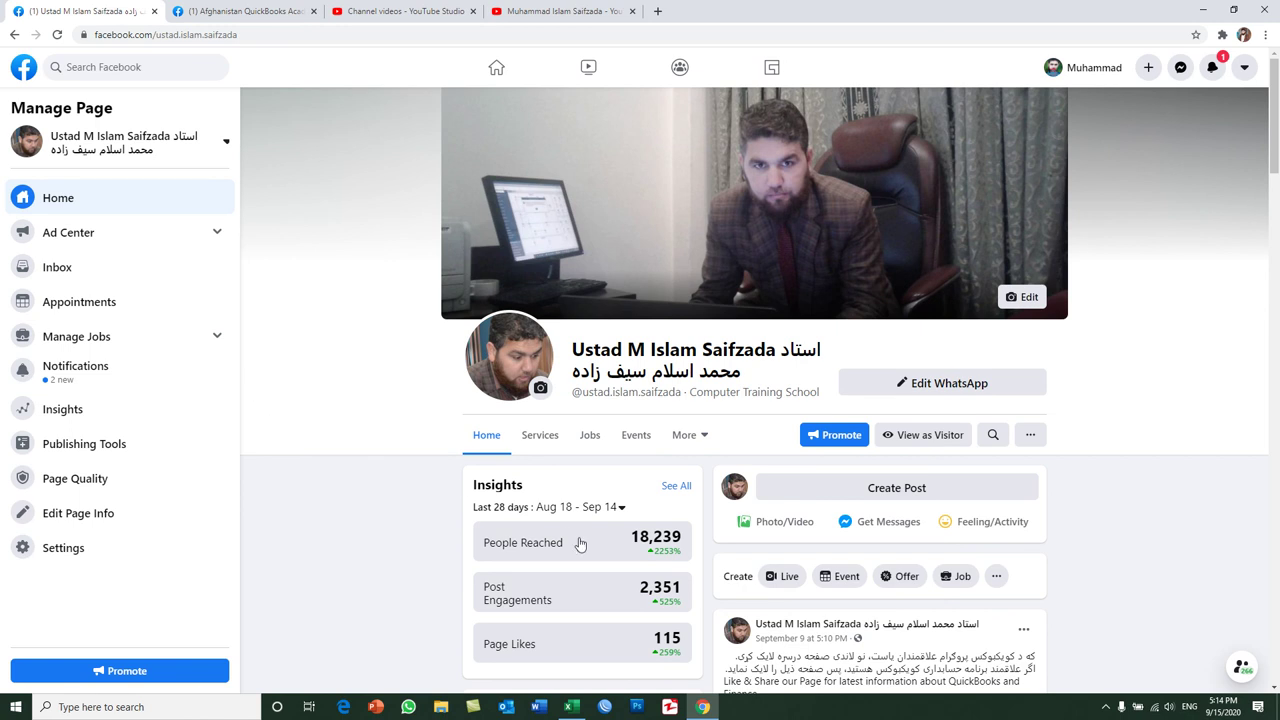
{"action": "left_click", "coordinate": [705, 708]}
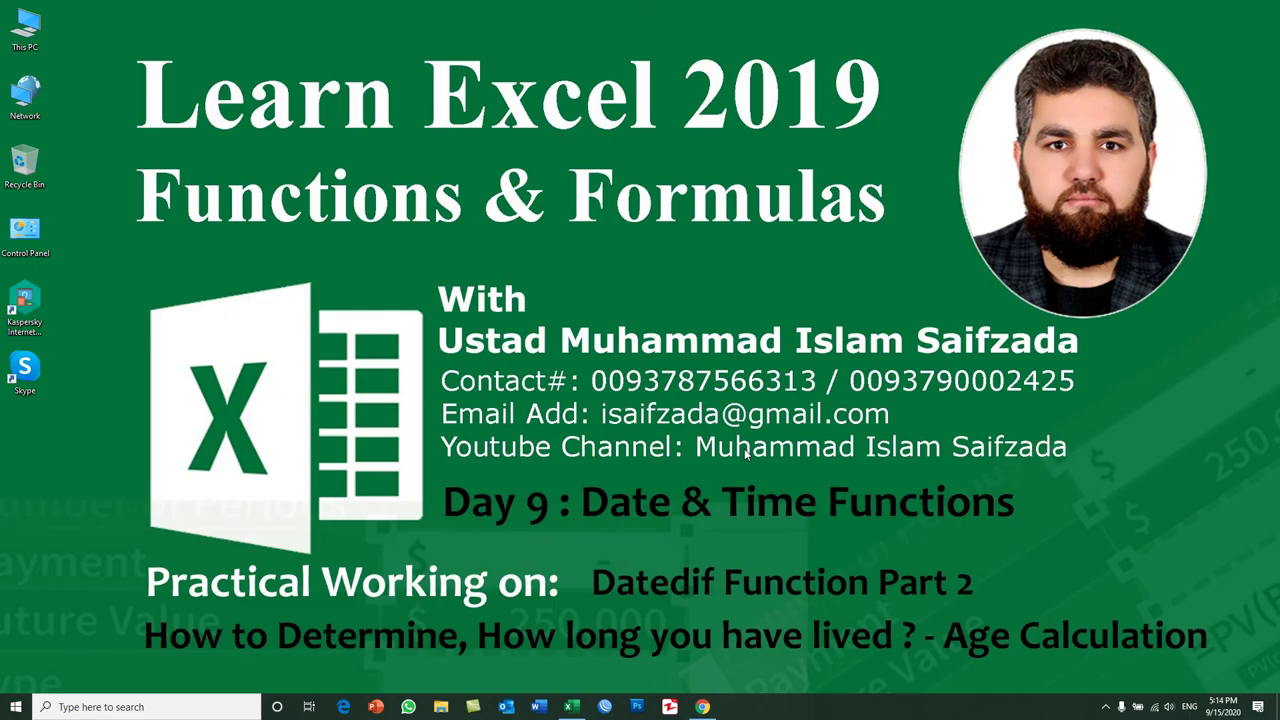